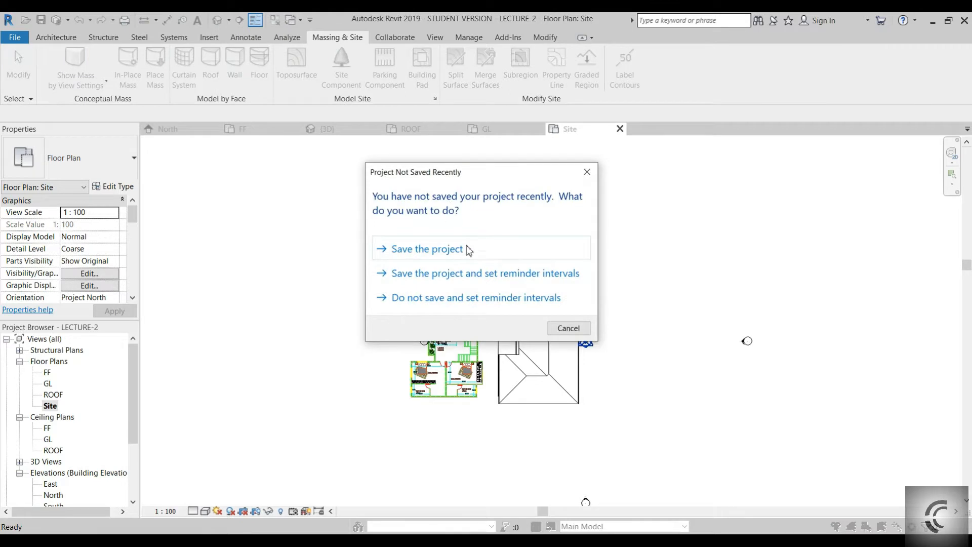
- Create a toposurface and place four points around the house at an absolute elevation of 0
left_click(568, 328)
left_click(303, 61)
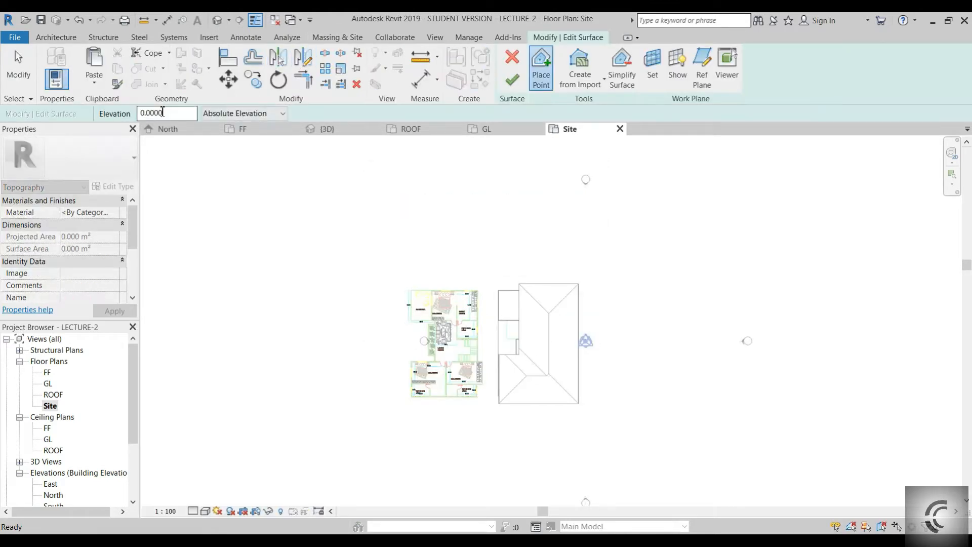
scroll(586, 220, "down", 1)
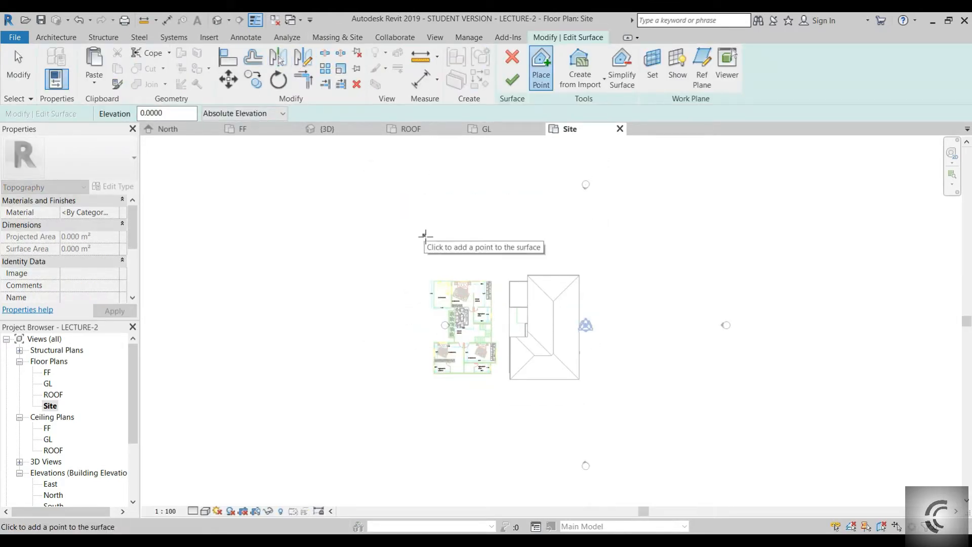
left_click(425, 230)
left_click(603, 224)
left_click(638, 426)
left_click(406, 437)
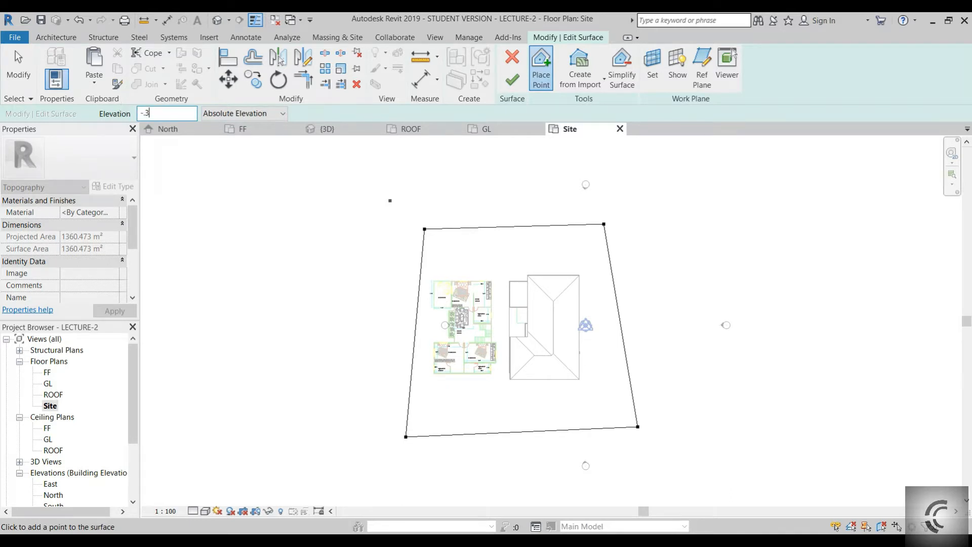
- Add a ring of surface points outside the first four at an absolute elevation of -0.3
left_click(396, 173)
left_click(614, 160)
left_click(730, 367)
left_click(700, 440)
middle_click_drag(533, 386, 562, 287)
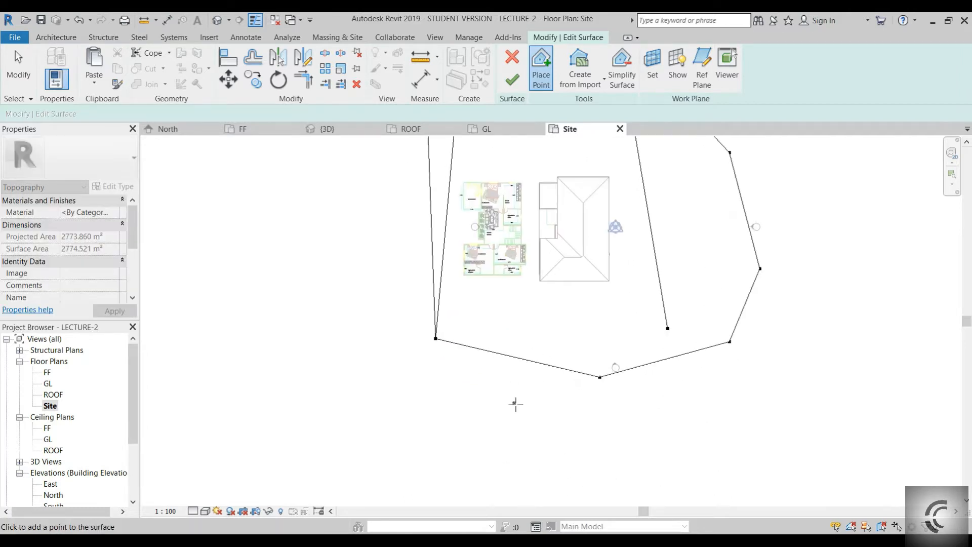
middle_click_drag(326, 250, 325, 385)
left_click(318, 260)
left_click(341, 201)
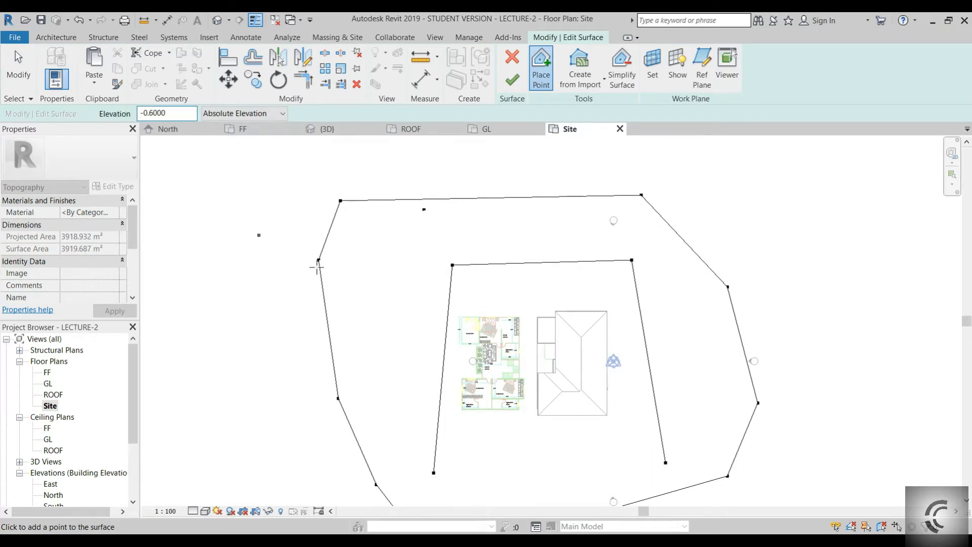
- Place an outer ring of surface points around the terrain at an absolute elevation of -0.6
scroll(406, 235, "down", 2)
left_click(365, 188)
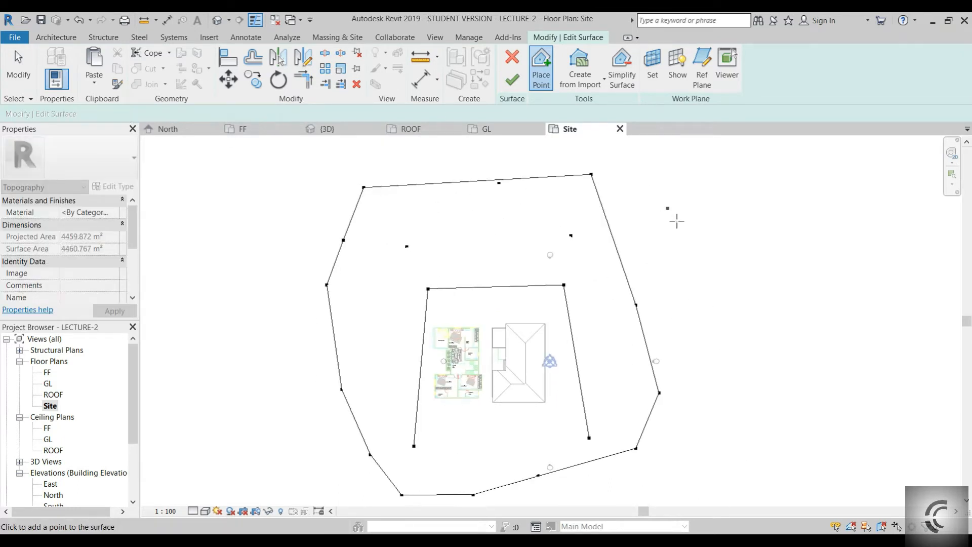
left_click(707, 373)
middle_click_drag(702, 424, 707, 368)
left_click(672, 428)
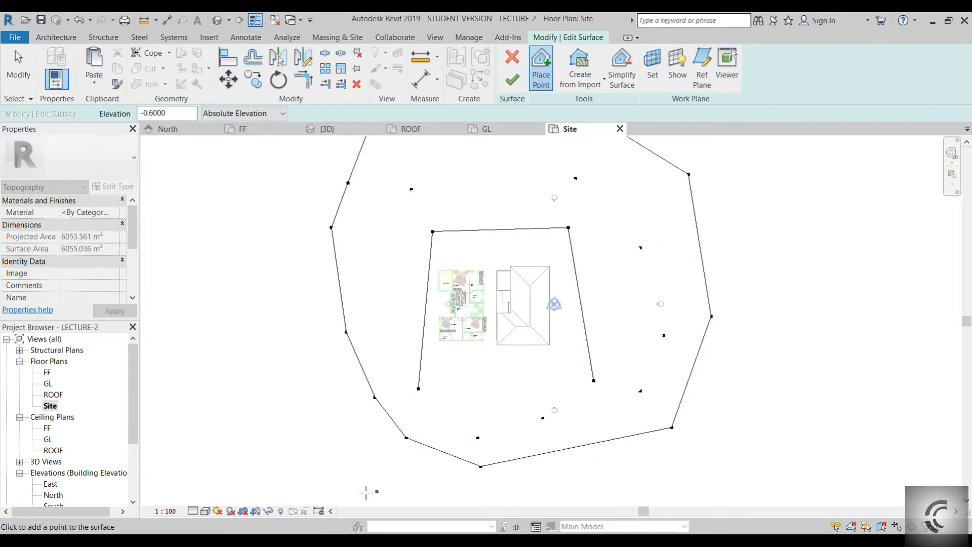
left_click(352, 484)
left_click(274, 264)
left_click(284, 191)
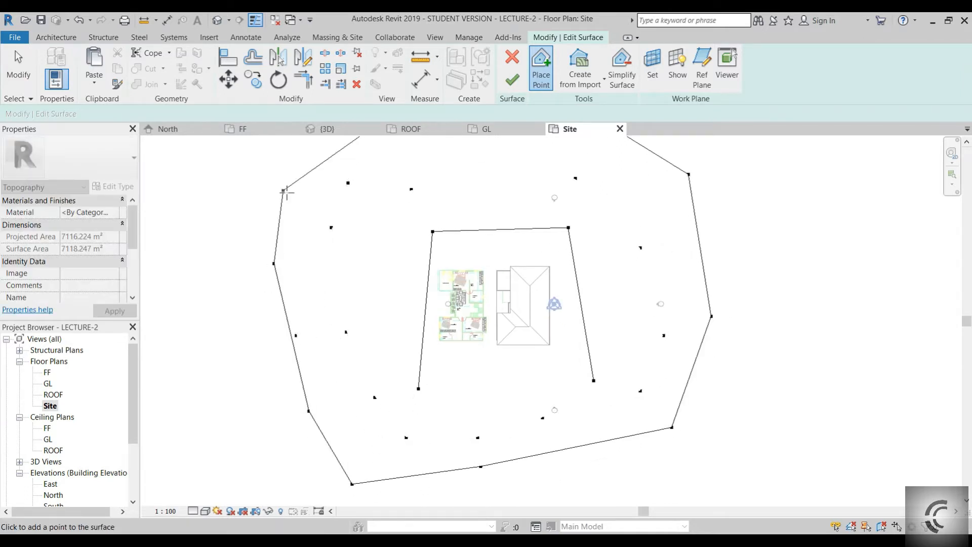
middle_click_drag(305, 191, 305, 243)
left_click(231, 412)
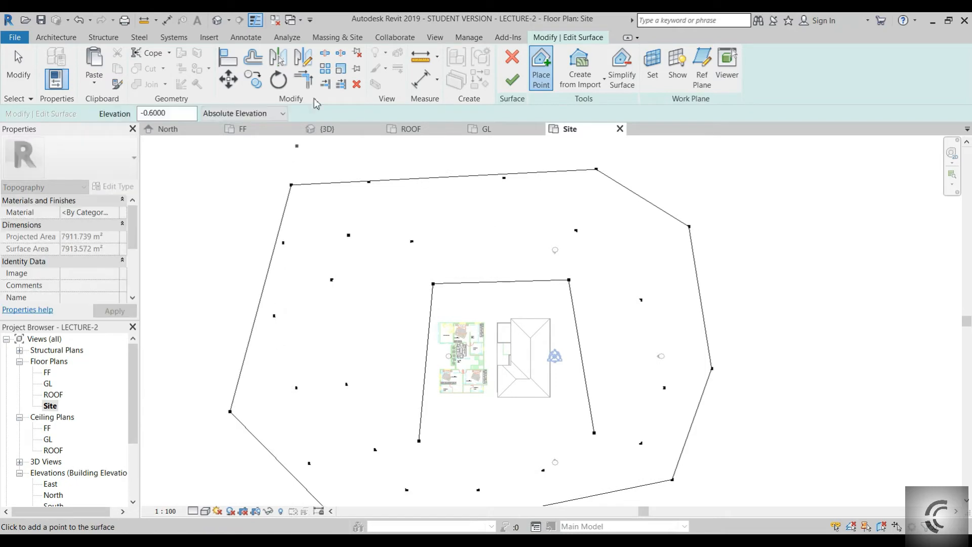
- Finish the toposurface and inspect the terrain around the house in the 3D view
left_click(513, 80)
scroll(375, 201, "down", 2)
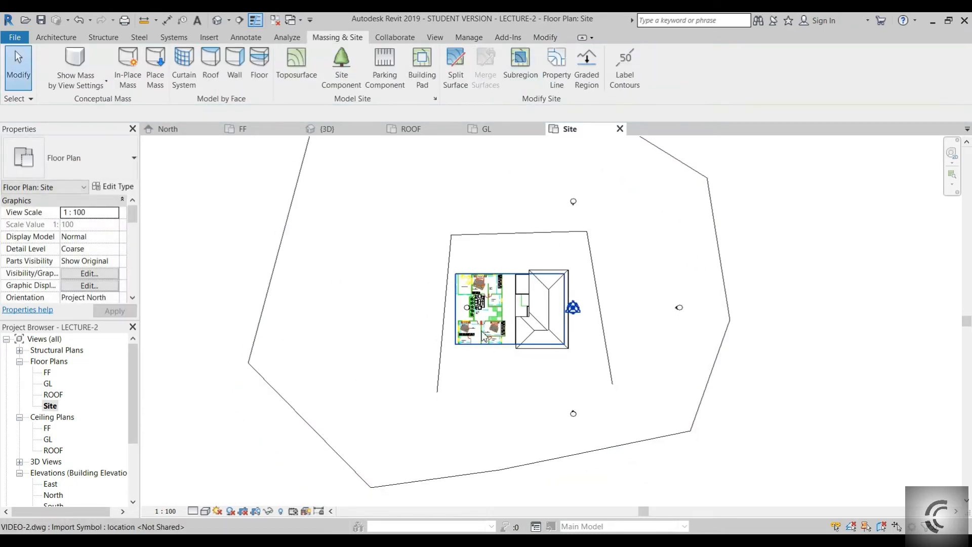
left_click(357, 133)
scroll(545, 344, "down", 3)
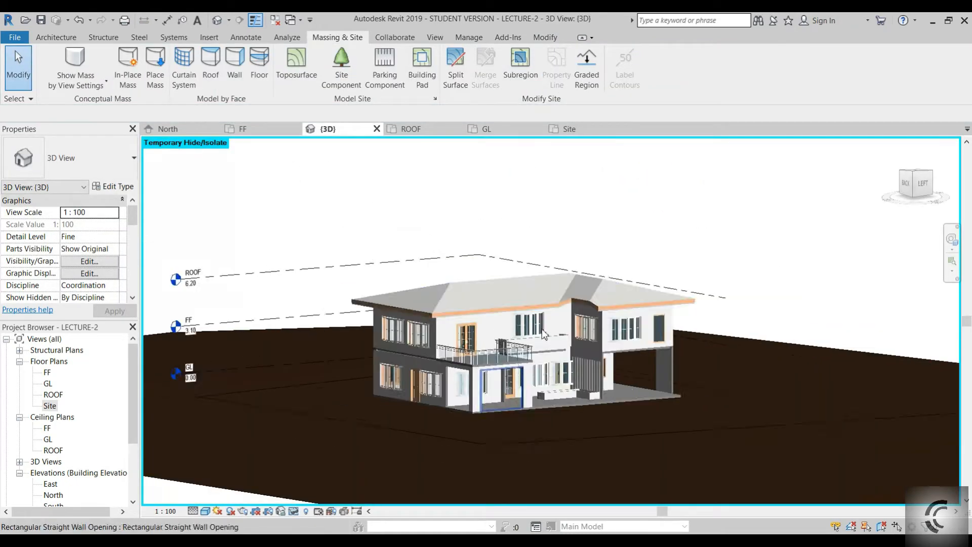
middle_click_drag(544, 349, 632, 366, "shift")
scroll(633, 355, "up", 2)
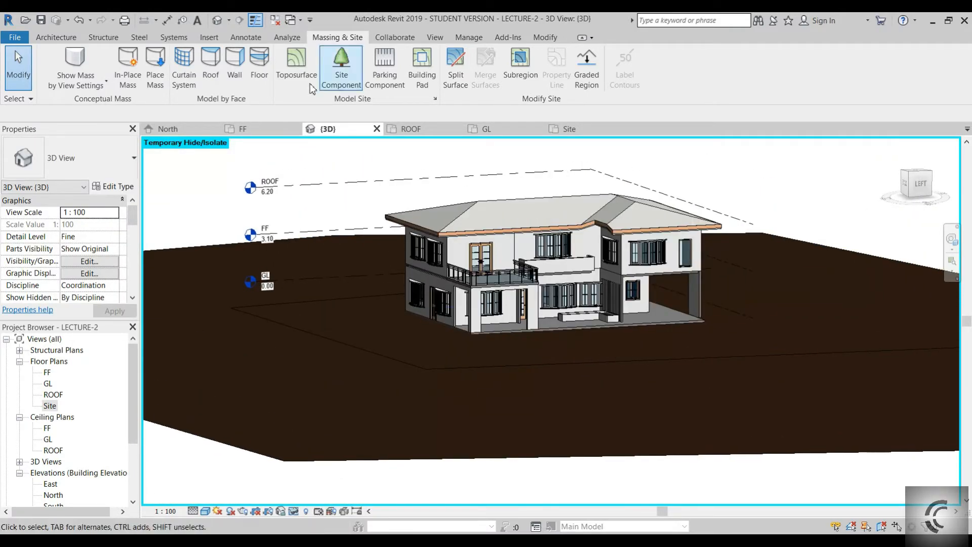
- Return to the Site plan and temporarily hide the imported VIDEO-2.dwg drawing
left_click(570, 129)
scroll(557, 273, "down", 1)
scroll(518, 286, "up", 3)
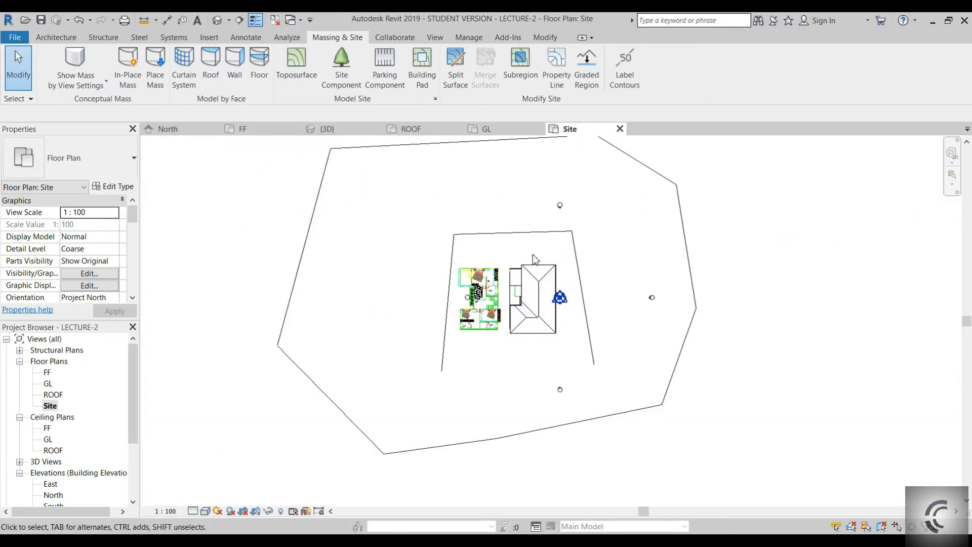
scroll(517, 286, "up", 3)
left_click(449, 289)
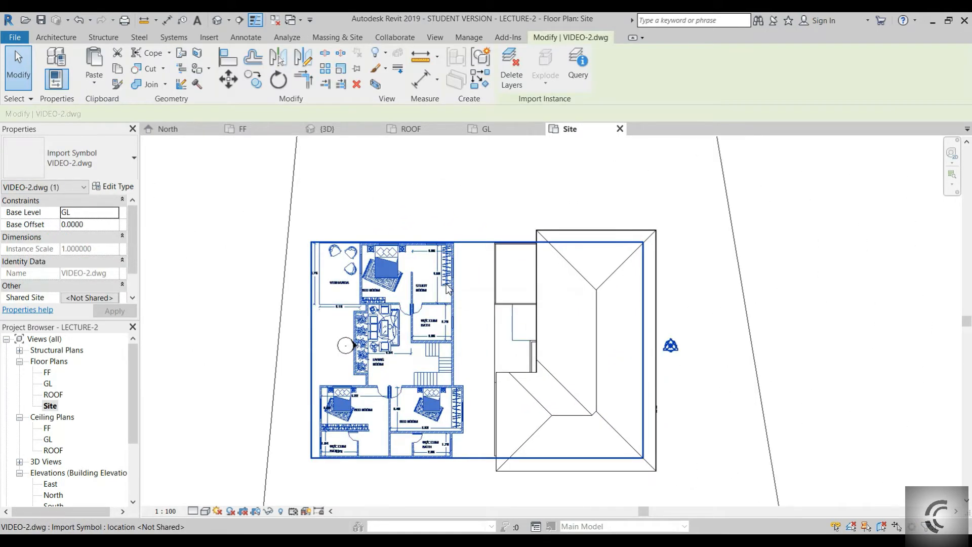
key("h")
key("h")
- Temporarily hide the main roof in the Site plan to reveal the walls beneath it
middle_click_drag(575, 297, 552, 273)
scroll(551, 273, "up", 1)
left_click(577, 266)
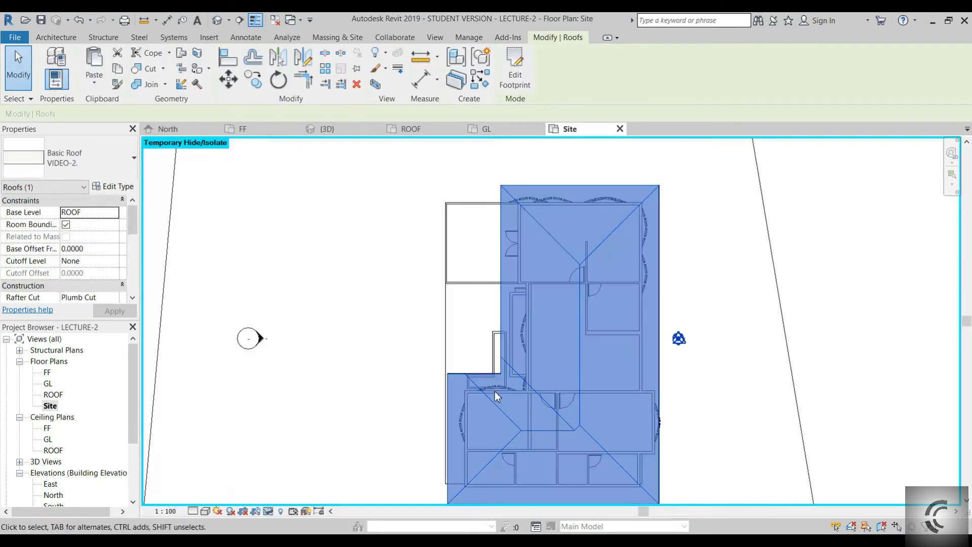
middle_click_drag(495, 345, 495, 254)
scroll(488, 257, "down", 1)
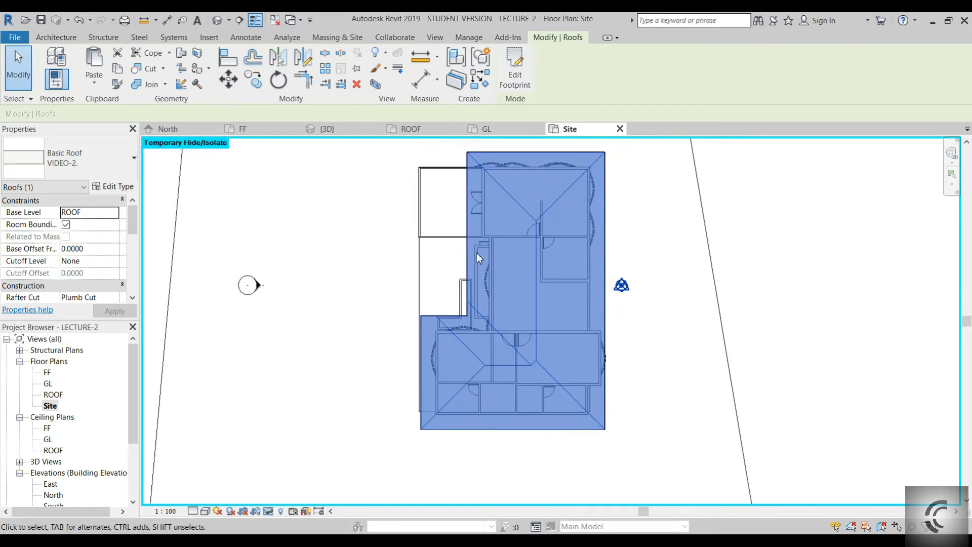
key("h")
key("h")
- Start a building pad on level GL and pick the lower, right and upper fascia edges as boundary lines
scroll(484, 248, "down", 1)
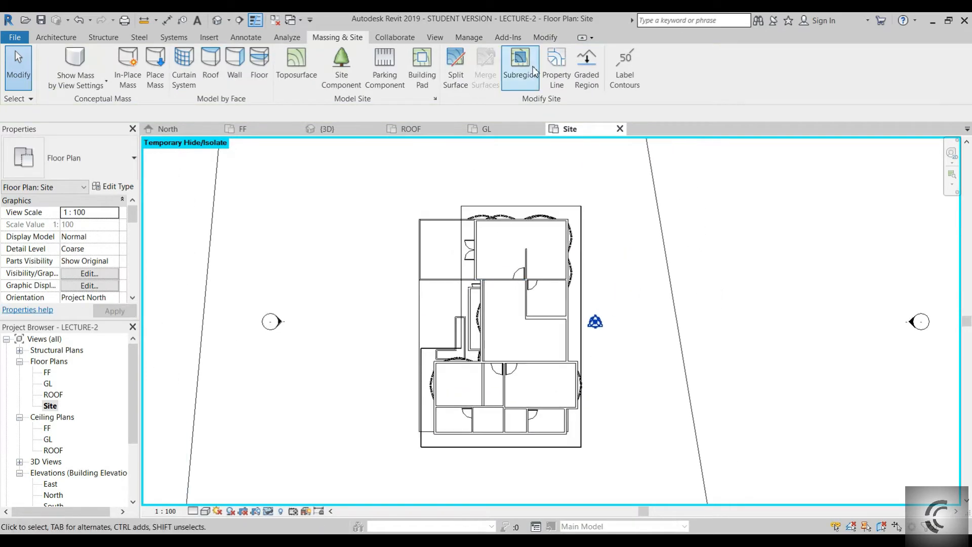
left_click(422, 65)
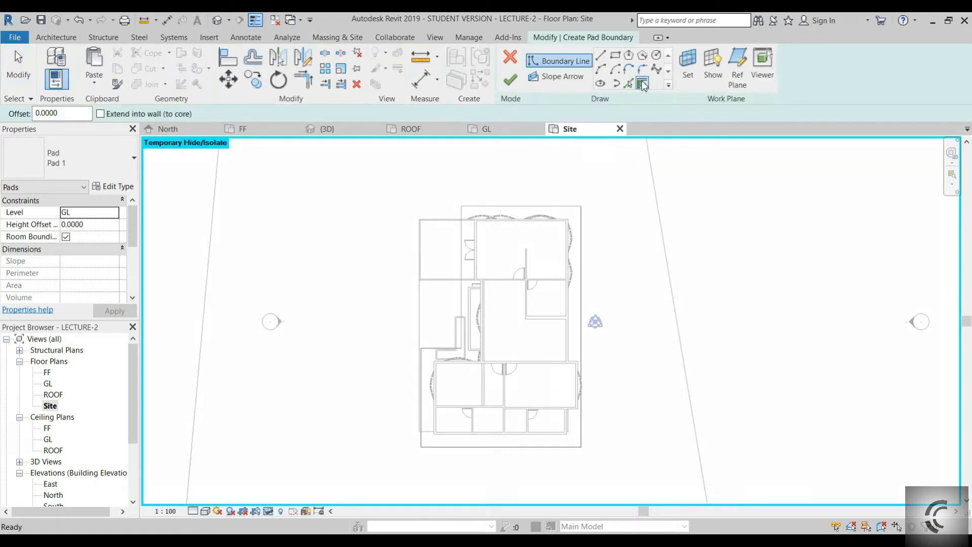
scroll(518, 227, "up", 3)
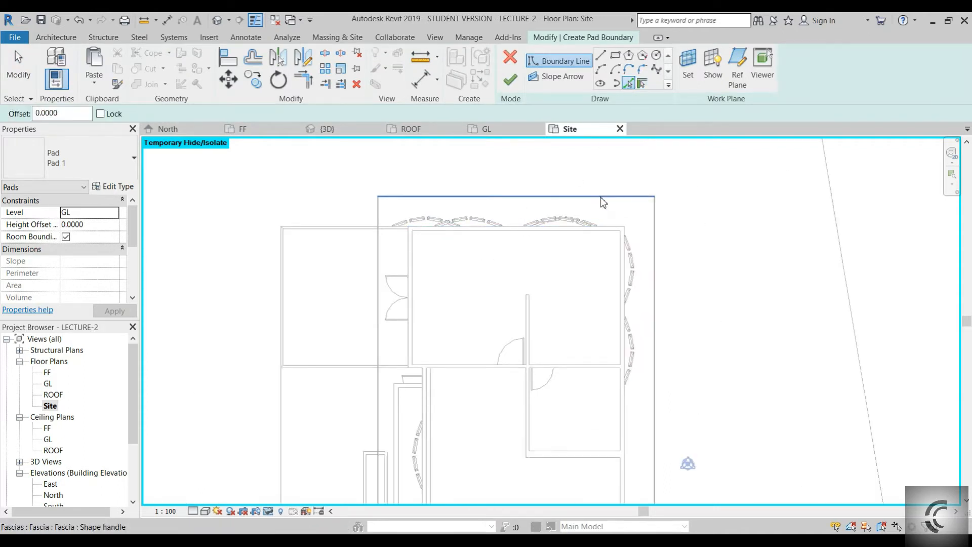
scroll(608, 213, "down", 4)
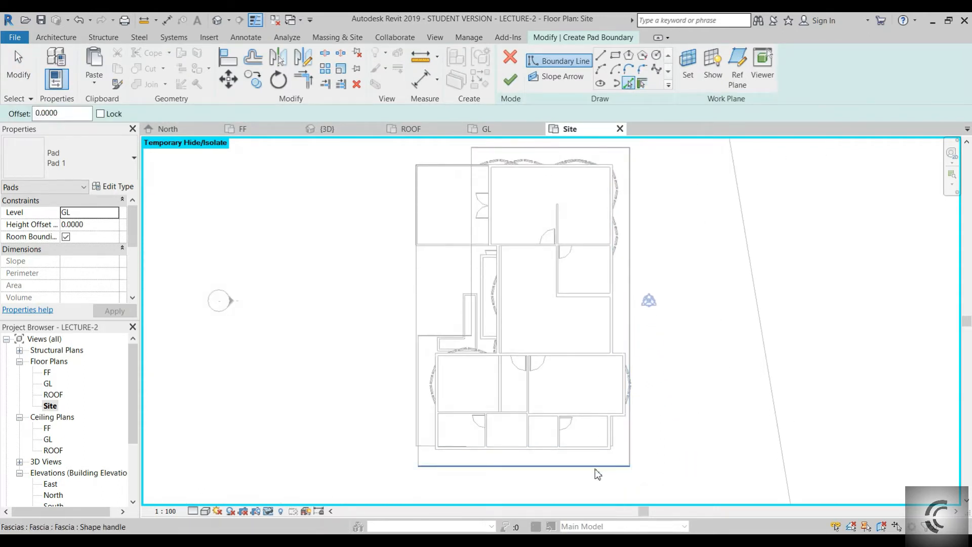
left_click(588, 472)
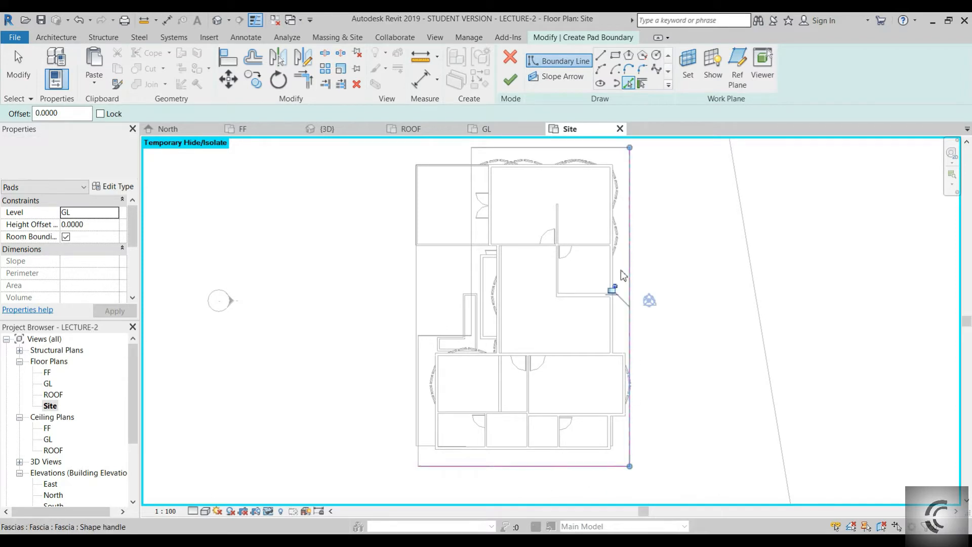
left_click(601, 147)
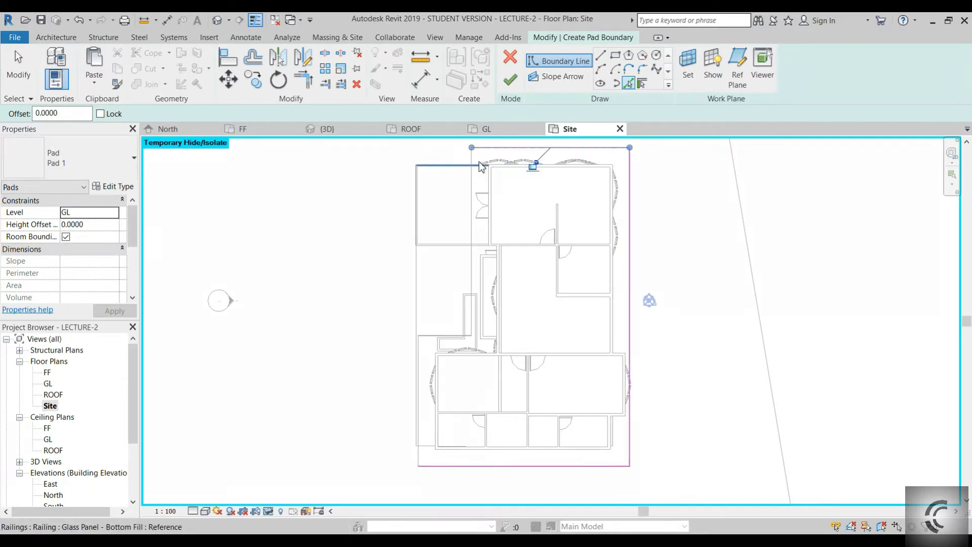
- Pick the railing line and the outer edge along the upper side of the porch as pad boundary lines
scroll(453, 161, "up", 3)
left_click(456, 165)
scroll(430, 167, "up", 2)
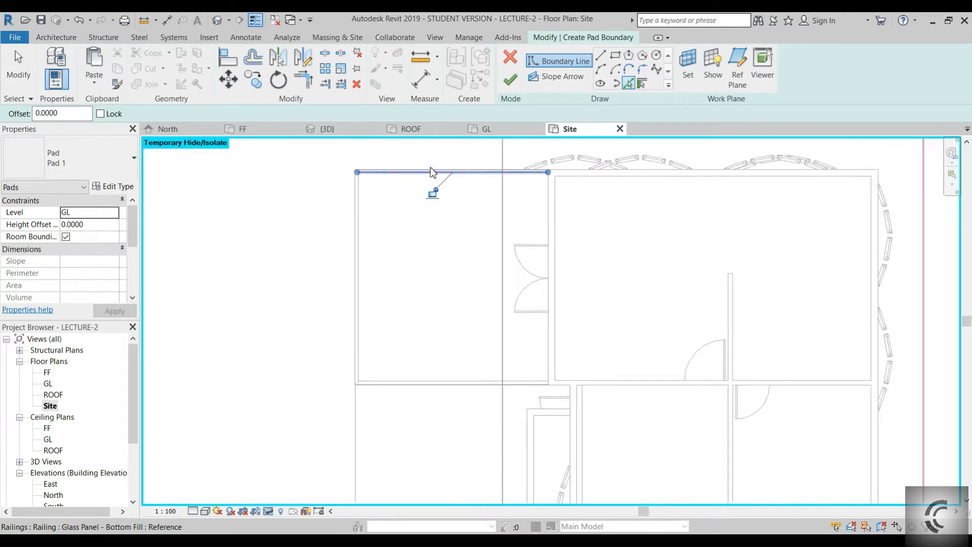
scroll(460, 172, "up", 3)
scroll(459, 168, "up", 3)
middle_click_drag(460, 167, 462, 261)
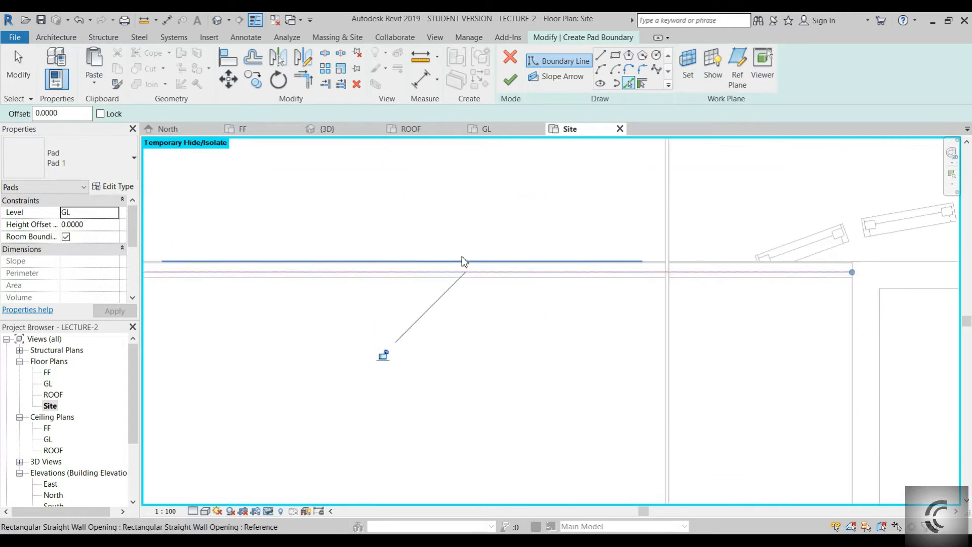
left_click(478, 257)
scroll(472, 259, "down", 2)
middle_click_drag(256, 373, 400, 269)
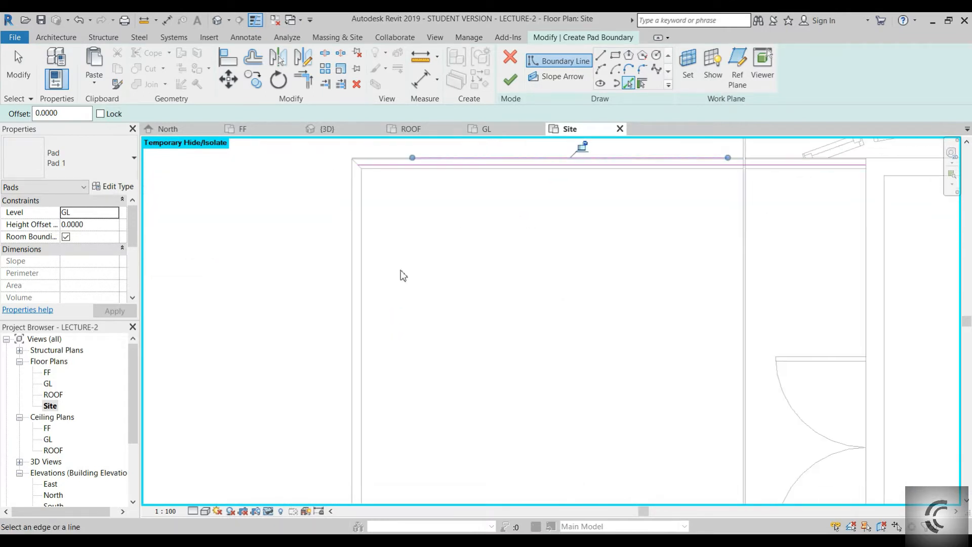
- Pick the edges along the left side of the porch and house as pad boundary lines
left_click(353, 256)
middle_click_drag(348, 238, 435, 98)
scroll(429, 360, "up", 2)
middle_click_drag(383, 381, 412, 281)
scroll(421, 261, "down", 7)
middle_click_drag(439, 252, 449, 182)
scroll(473, 229, "down", 1)
key("Escape")
- Delete the two redundant vertical boundary lines along the left side, keeping a single line
scroll(425, 168, "up", 8)
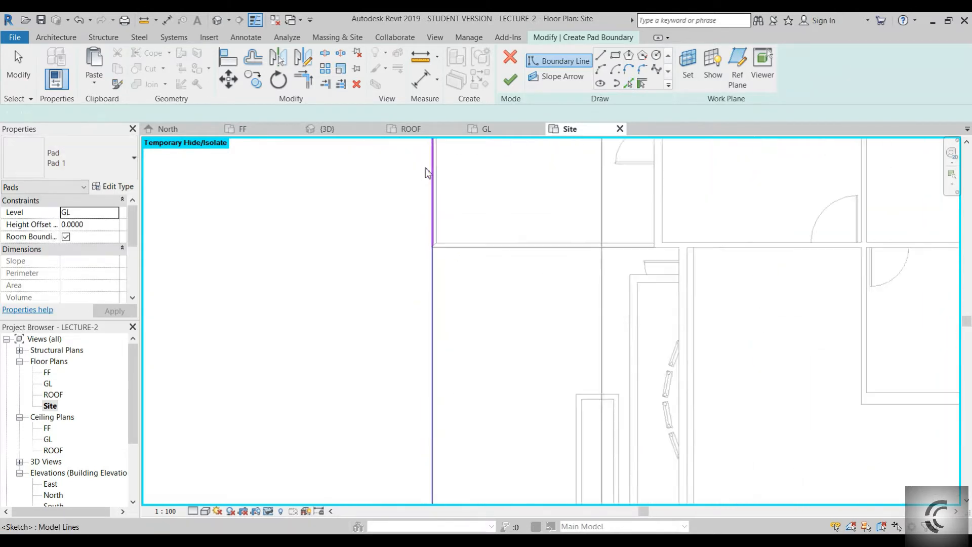
scroll(466, 274, "up", 2)
scroll(469, 277, "down", 4)
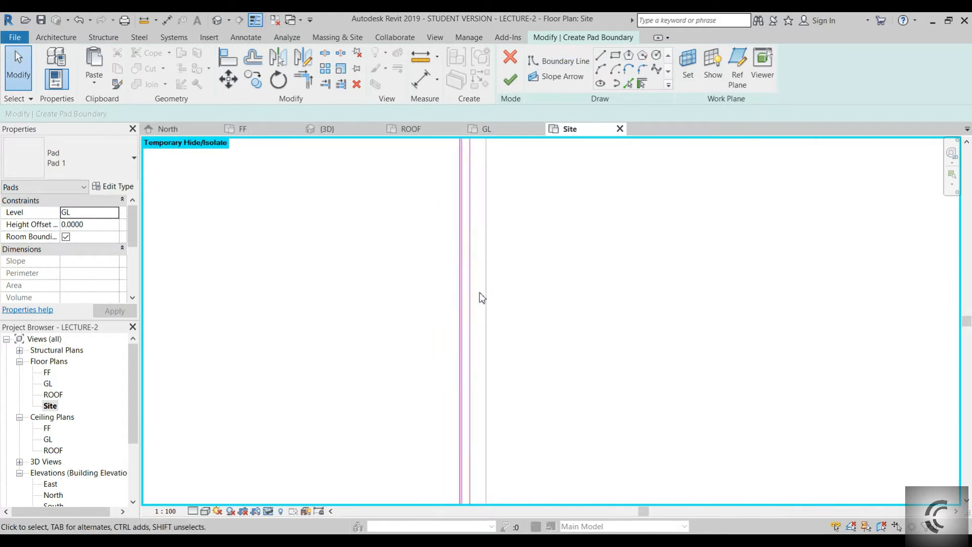
scroll(453, 271, "up", 3)
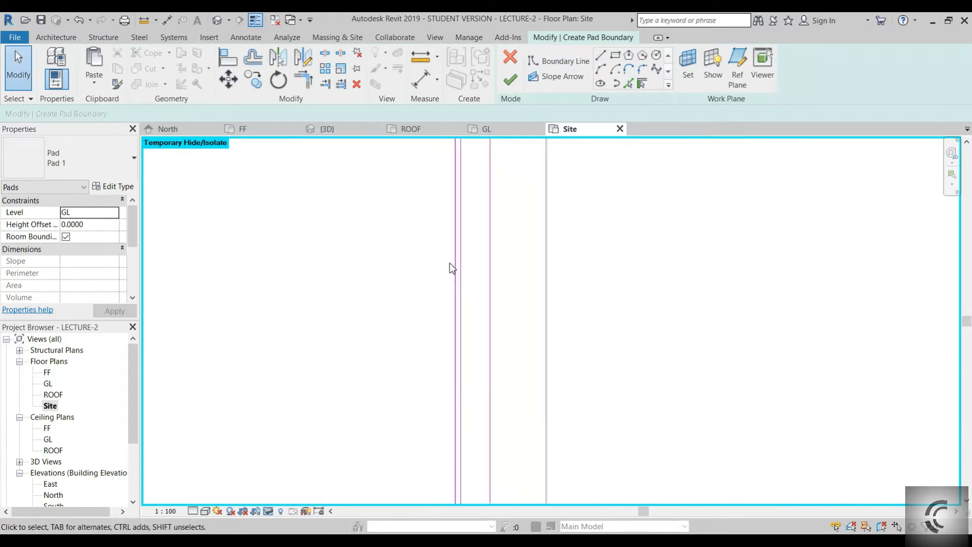
left_click(454, 272)
key("Delete")
left_click(495, 273)
key("Delete")
- Trim the left boundary line and the lower fascia boundary line to a corner at the house's lower left
scroll(495, 274, "down", 3)
scroll(495, 274, "down", 3)
scroll(496, 278, "down", 2)
middle_click_drag(536, 320, 527, 256)
scroll(528, 257, "down", 3)
middle_click_drag(598, 294, 586, 251)
scroll(586, 251, "down", 3)
middle_click_drag(632, 424, 590, 323)
scroll(503, 430, "up", 4)
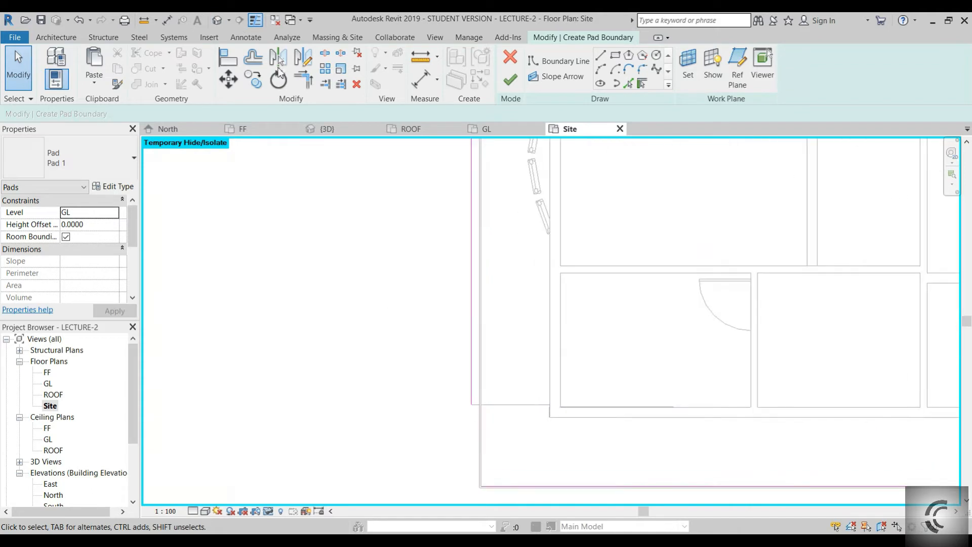
left_click(470, 310)
middle_click_drag(538, 490, 515, 373)
left_click(495, 373)
scroll(495, 376, "down", 1)
scroll(536, 339, "down", 3)
scroll(739, 165, "down", 1)
middle_click_drag(739, 164, 622, 421)
- Draw a vertical boundary line from the upper-left corner of the roof outline down to the porch's upper edge
scroll(479, 221, "up", 2)
scroll(508, 207, "up", 3)
scroll(533, 156, "up", 2)
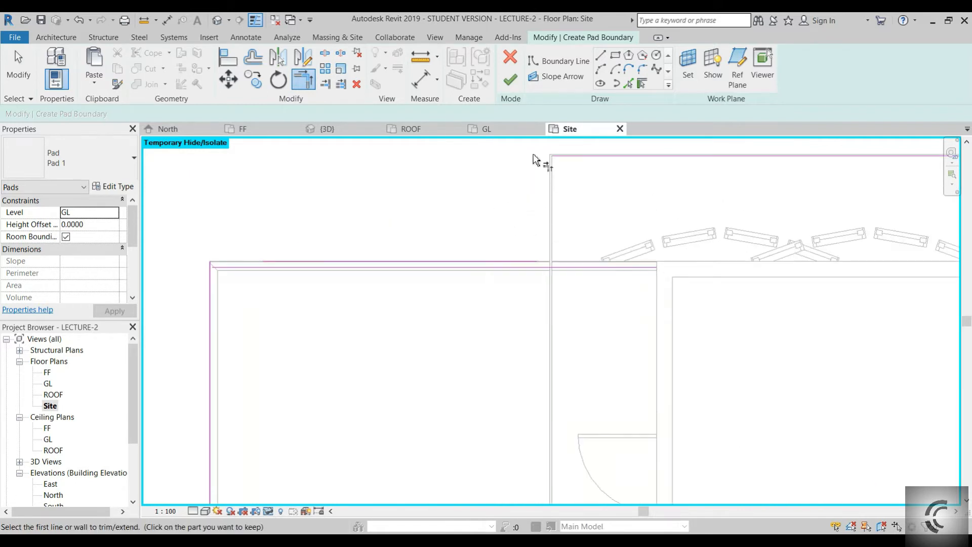
key("l")
key("i")
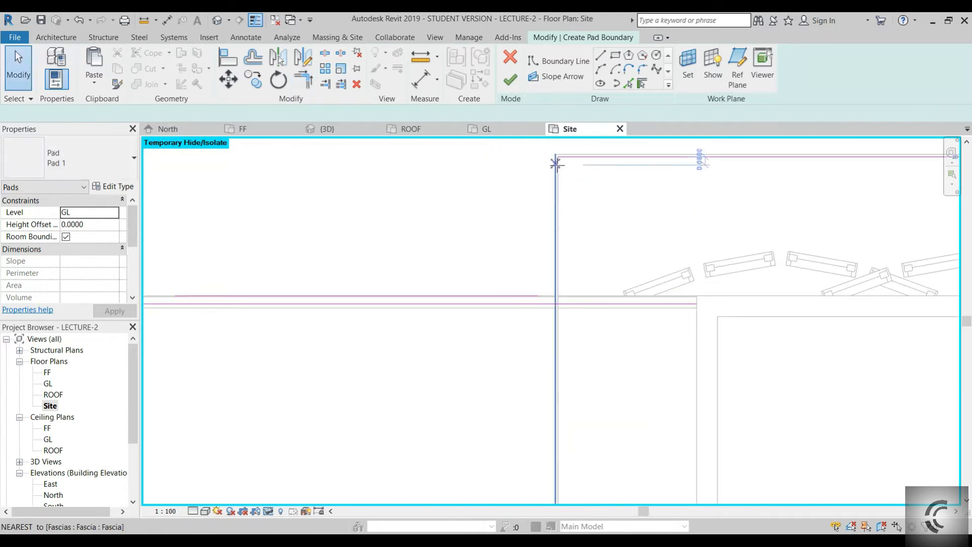
scroll(557, 158, "up", 3)
middle_click_drag(557, 158, 539, 230)
scroll(542, 202, "down", 4)
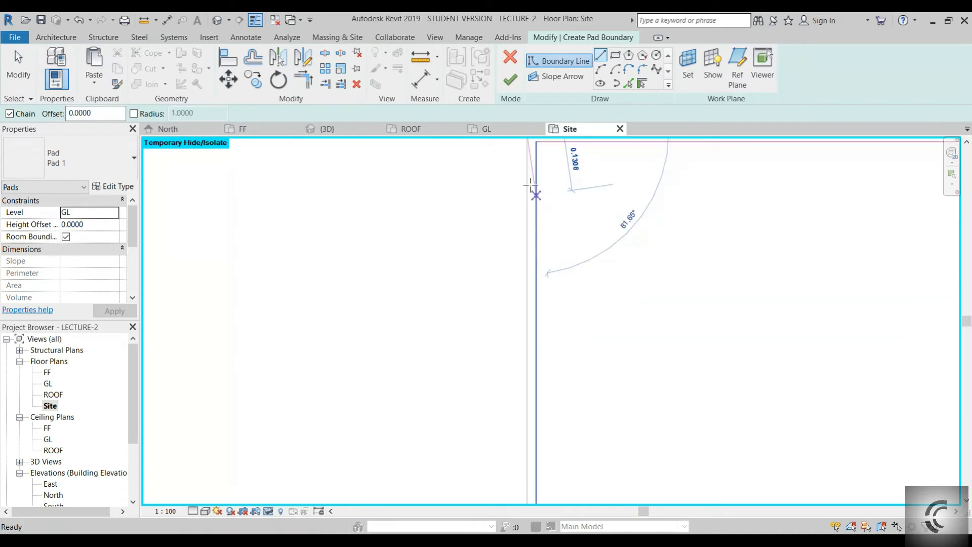
left_click(512, 340)
scroll(512, 341, "up", 2)
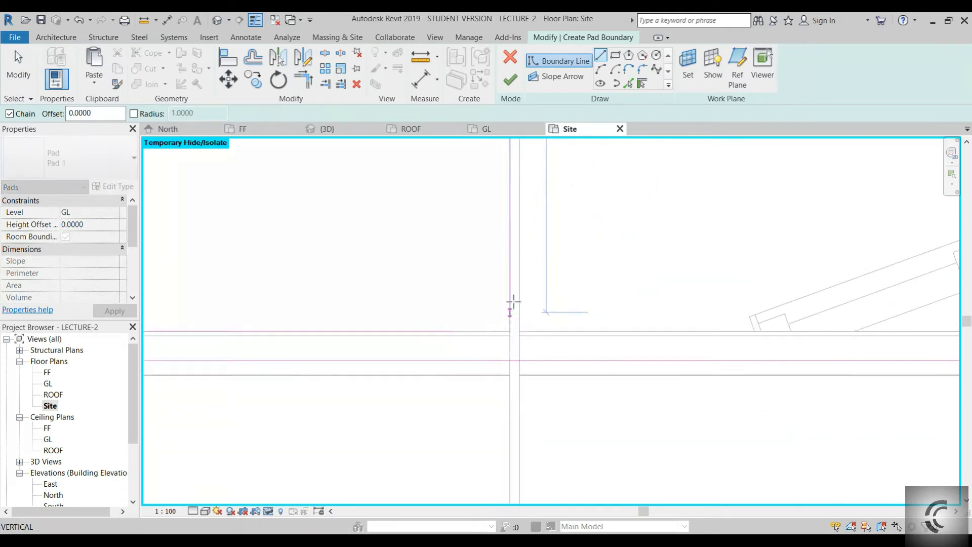
key("Escape")
key("Escape")
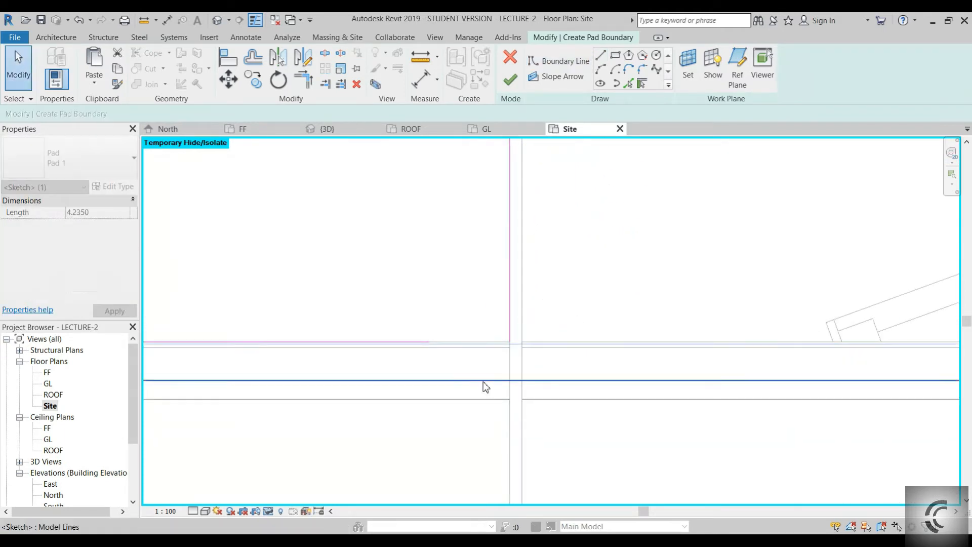
- Trim the porch's upper boundary line and the adjoining vertical boundary line to a corner
left_click(307, 82)
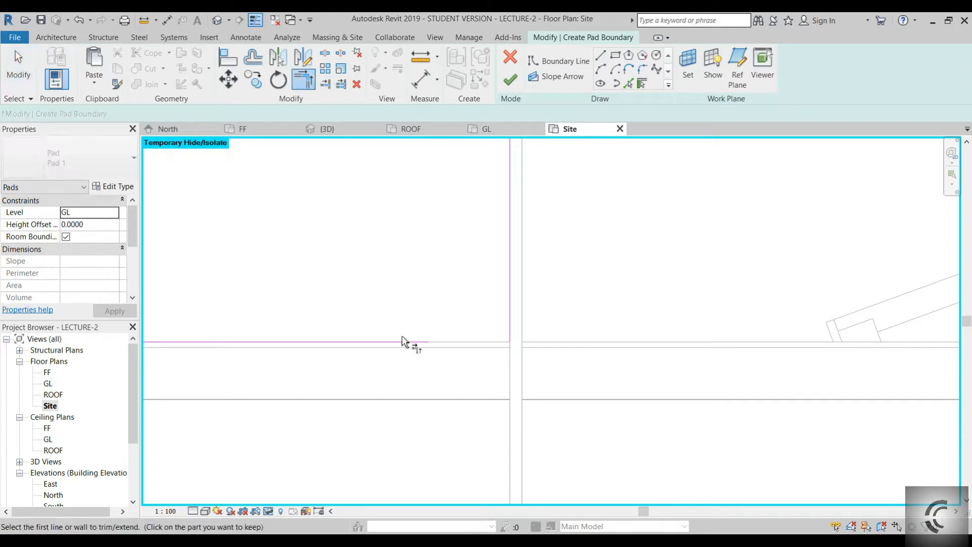
scroll(512, 286, "down", 4)
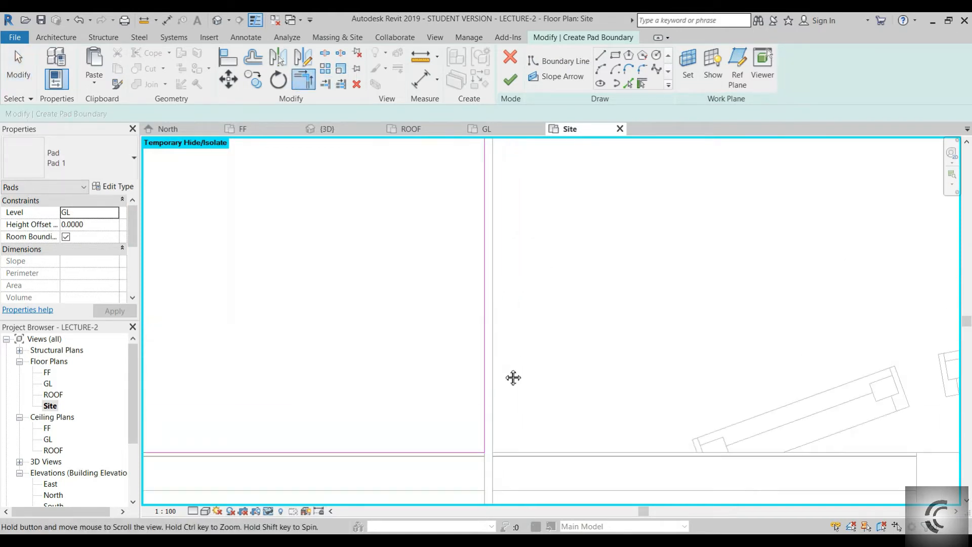
key("Escape")
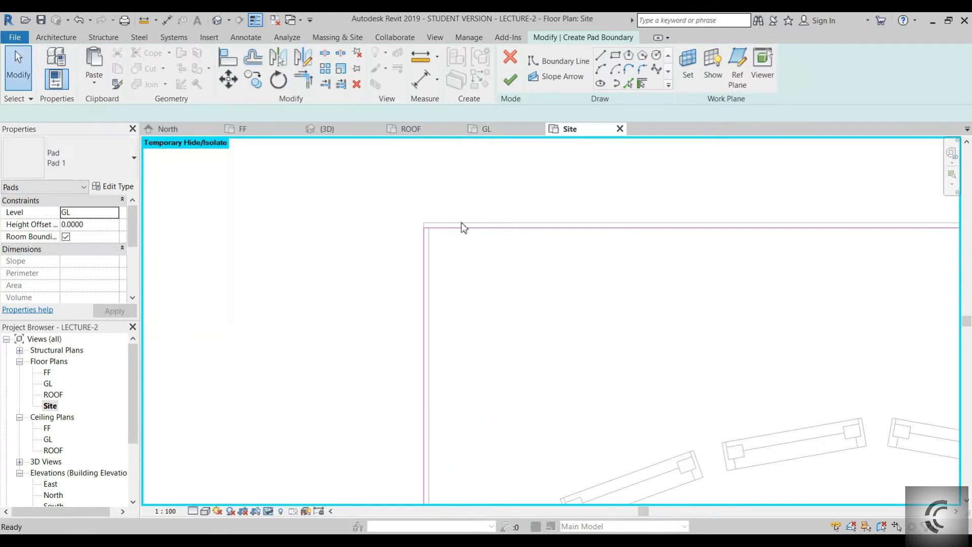
- Align the upper and right pad boundary lines with the outer edges of the roof outline
scroll(463, 224, "up", 1)
key("a")
key("l")
scroll(532, 269, "down", 2)
middle_click_drag(764, 320, 554, 269)
scroll(527, 271, "down", 1)
middle_click_drag(644, 307, 347, 297)
scroll(695, 271, "up", 6)
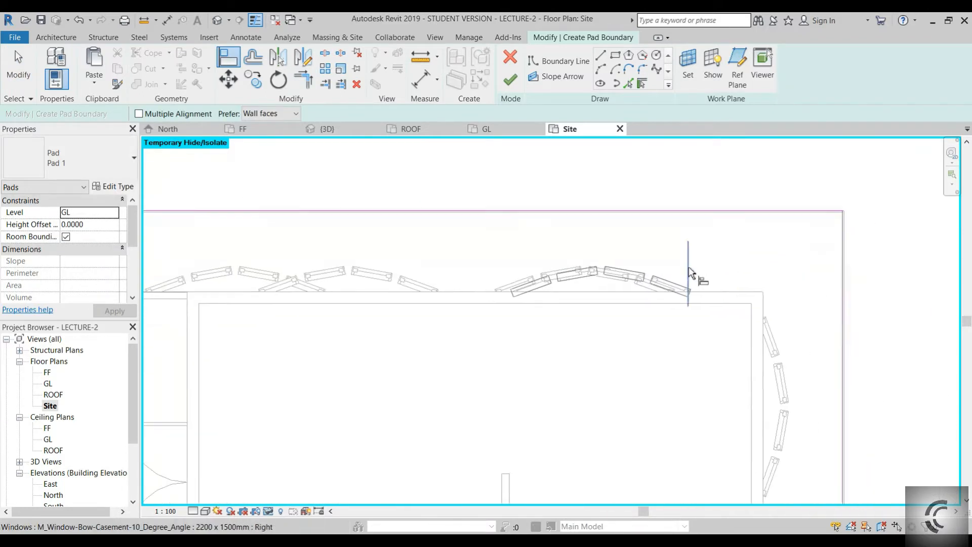
left_click(727, 274)
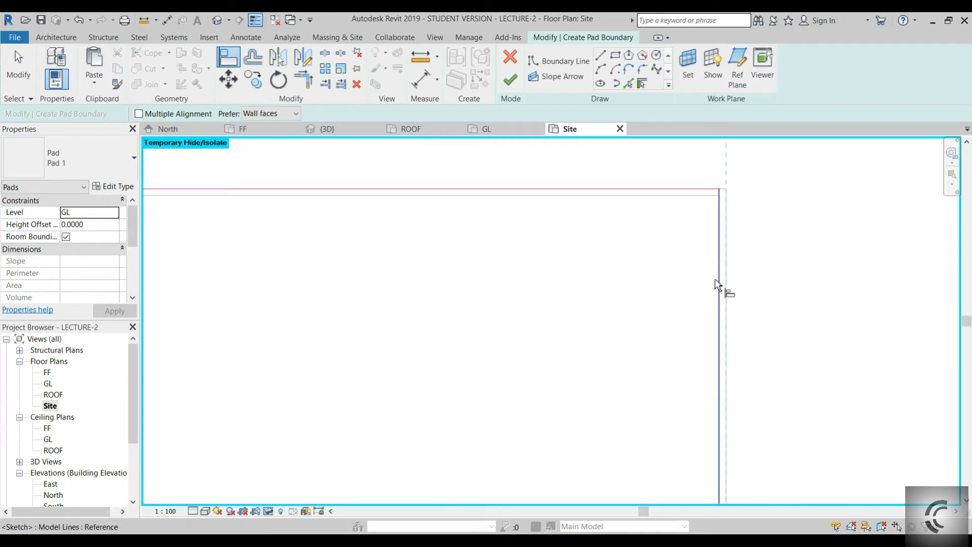
scroll(719, 283, "down", 4)
scroll(759, 309, "down", 2)
scroll(760, 306, "up", 6)
scroll(734, 281, "down", 5)
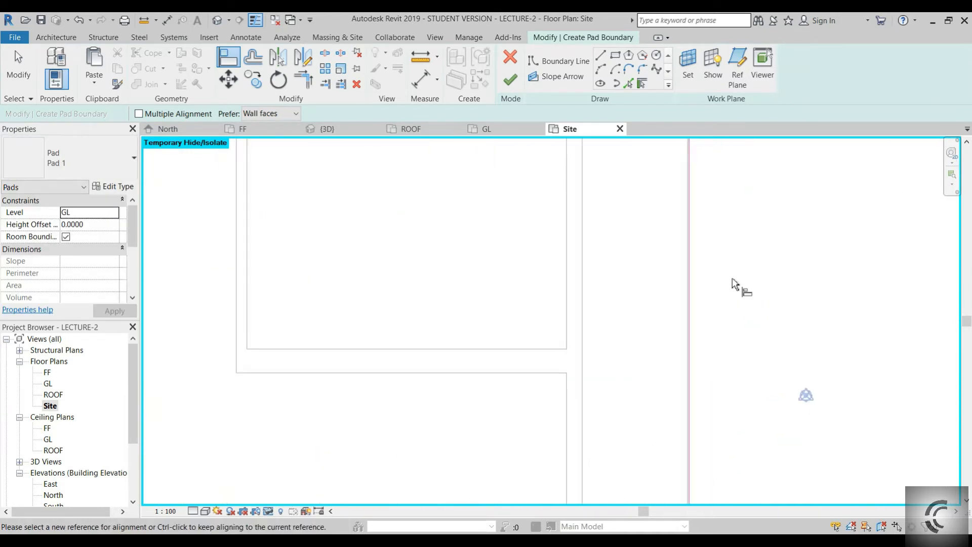
- Set the pad's height offset to -0.1500, try to finish the boundary, and continue sketching after locating the open ends
middle_click_drag(736, 285, 723, 199)
scroll(714, 205, "down", 2)
middle_click_drag(491, 284, 509, 388)
middle_click_drag(393, 225, 380, 314)
scroll(380, 315, "down", 2)
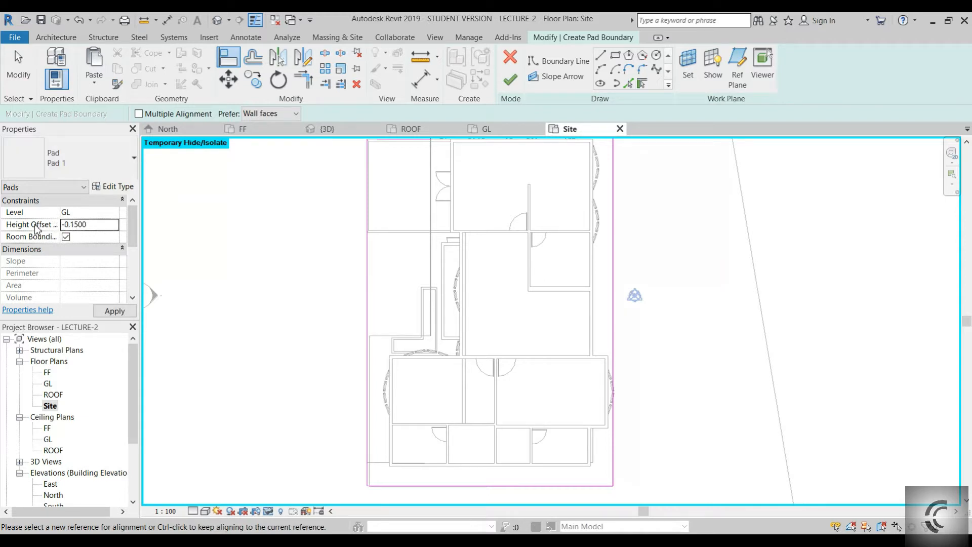
left_click(510, 79)
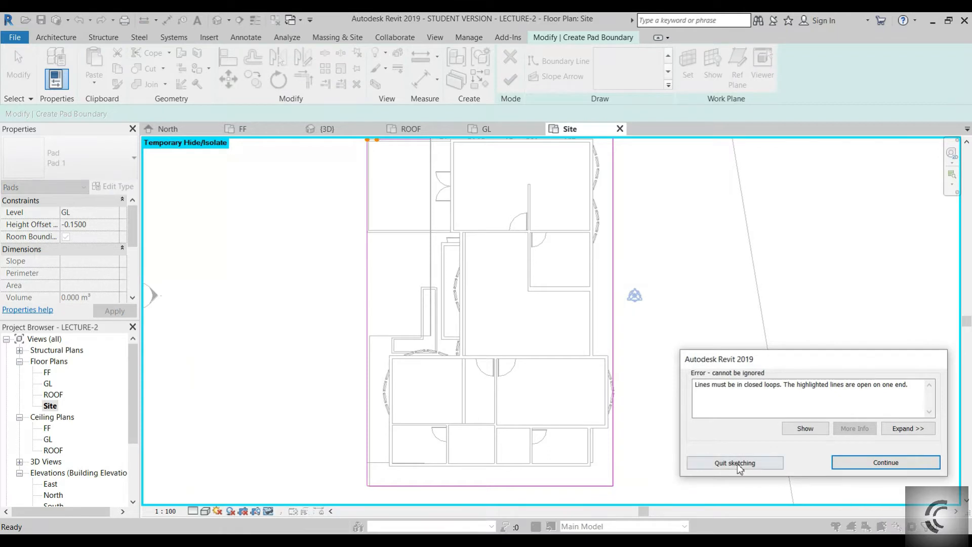
scroll(463, 354, "down", 2)
scroll(452, 201, "up", 5)
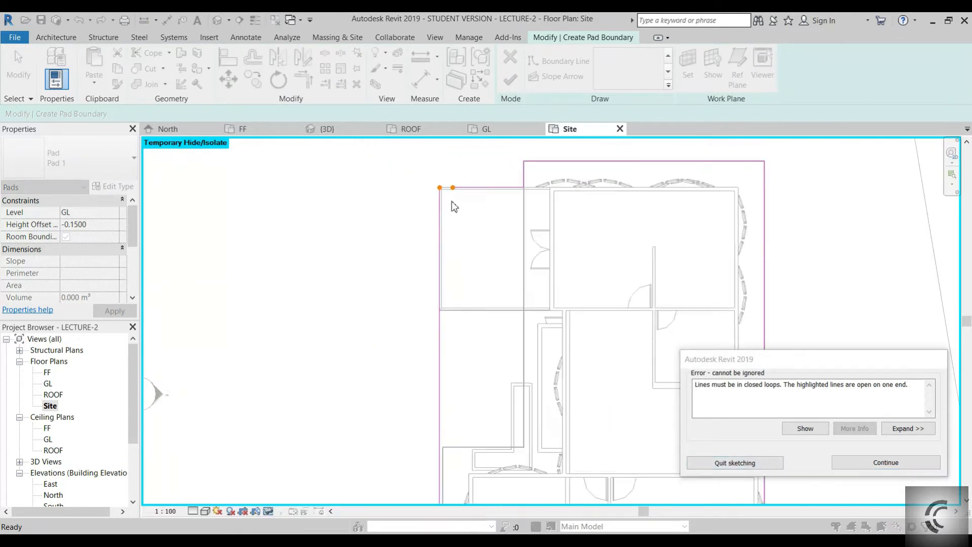
left_click(886, 463)
- Align the left boundary line with the outer roof edge at the porch's upper-left corner
scroll(426, 234, "up", 4)
left_click(298, 83)
scroll(446, 268, "up", 3)
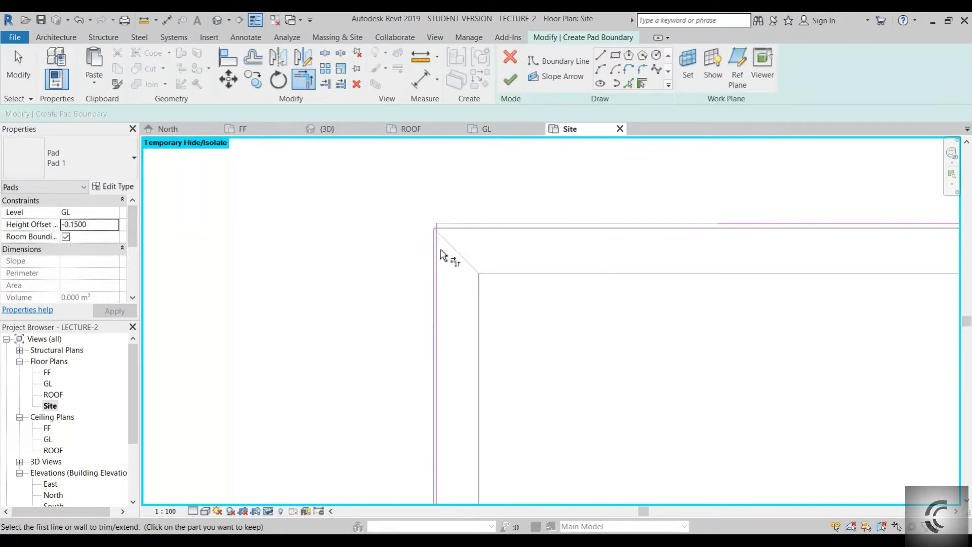
key("a")
key("l")
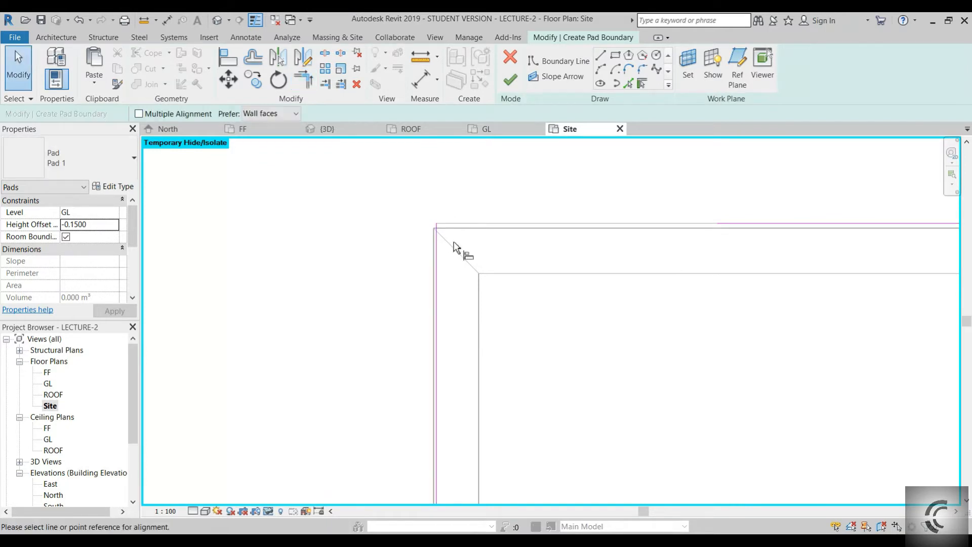
scroll(435, 243, "up", 2)
left_click(436, 242)
key("Escape")
key("Escape")
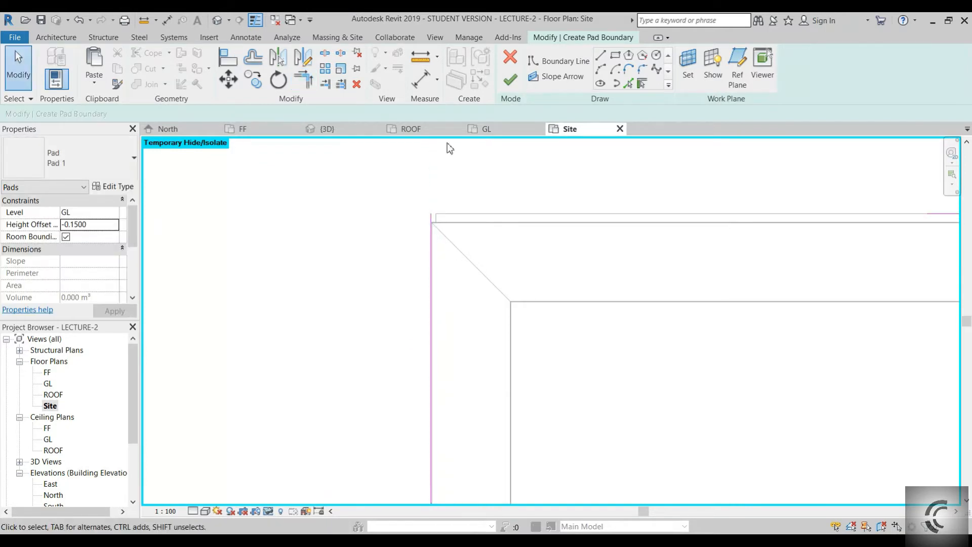
- Trim the left and upper porch boundary lines to a corner, closing the pad boundary loop
left_click(304, 81)
scroll(770, 282, "down", 2)
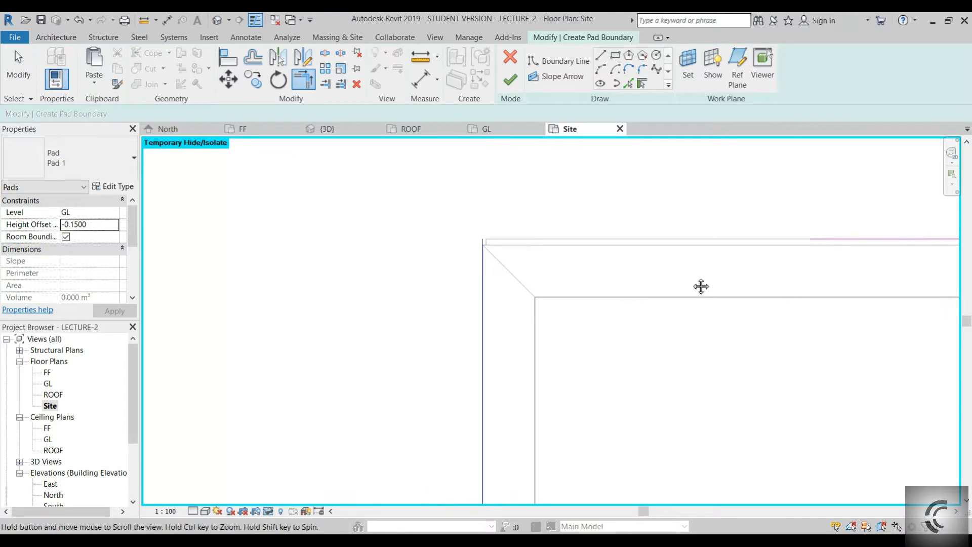
left_click(712, 244)
scroll(719, 278, "down", 2)
key("Escape")
key("Escape")
scroll(540, 233, "up", 4)
scroll(494, 309, "up", 2)
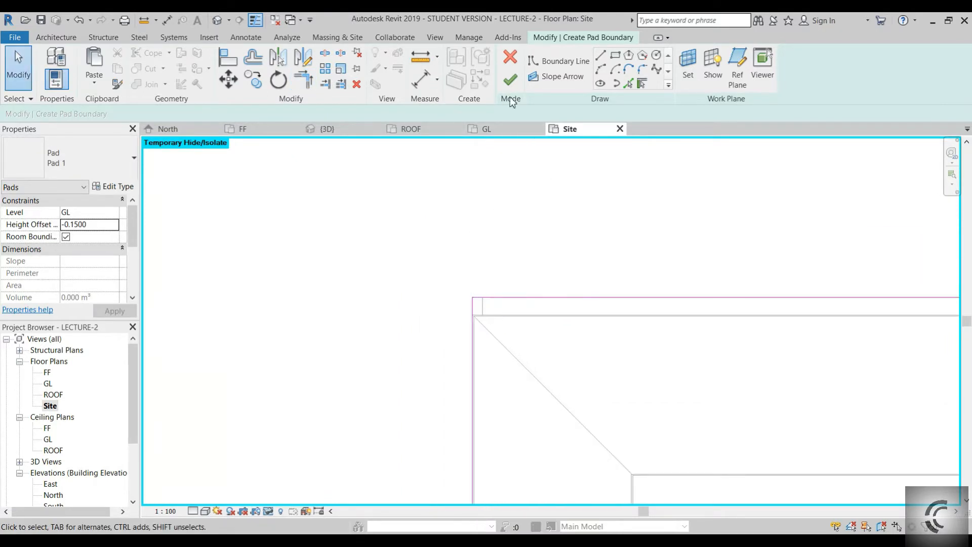
- Finish the pad boundary sketch and inspect the pad around the house base in the 3D view
left_click(510, 81)
scroll(562, 233, "down", 5)
scroll(557, 250, "down", 3)
left_click(350, 129)
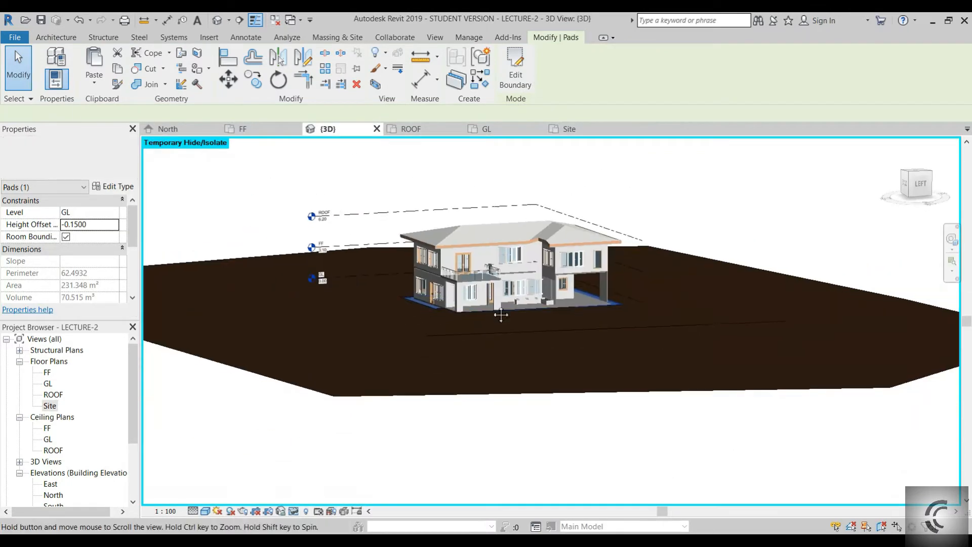
scroll(501, 315, "up", 6)
key("Escape")
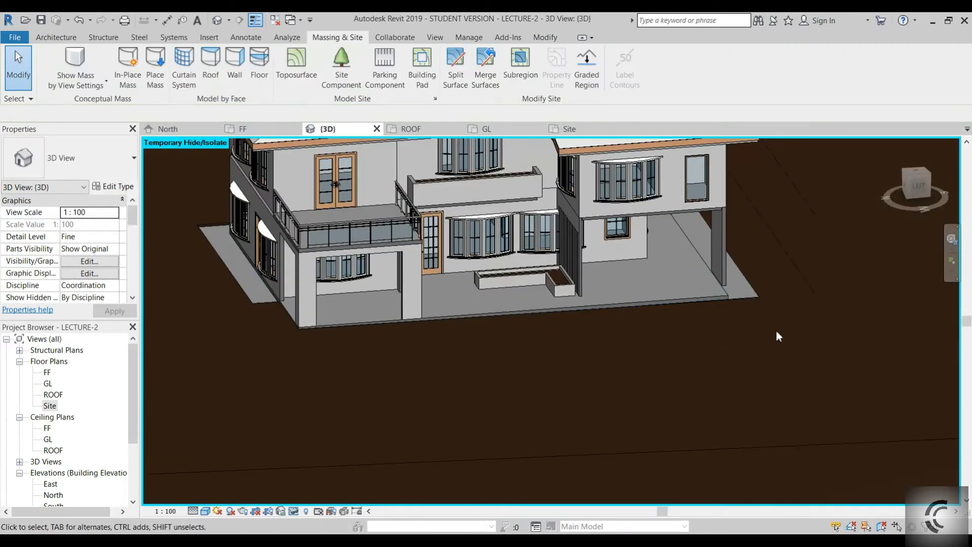
- Select the pad and the topography surface beneath it to examine their properties
left_click(743, 299)
left_click(672, 341)
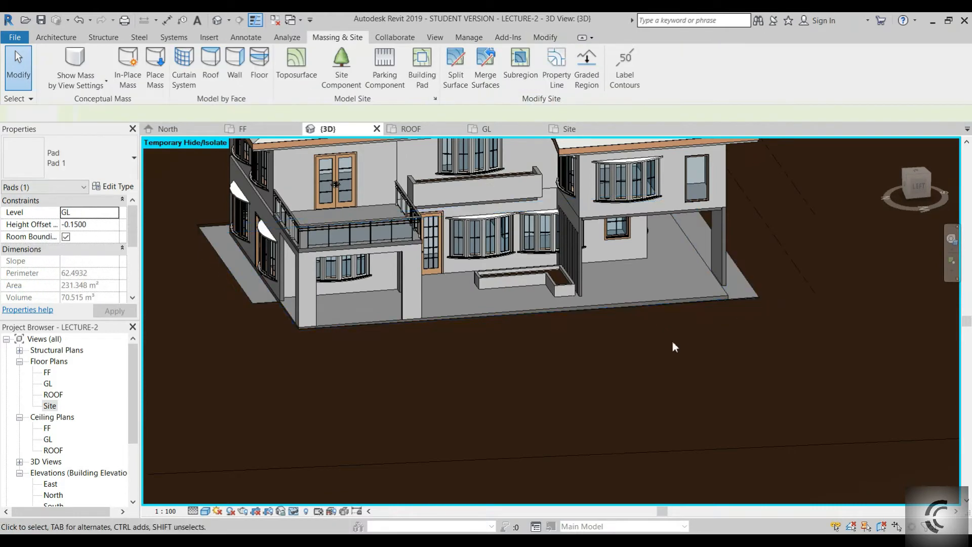
left_click(748, 299)
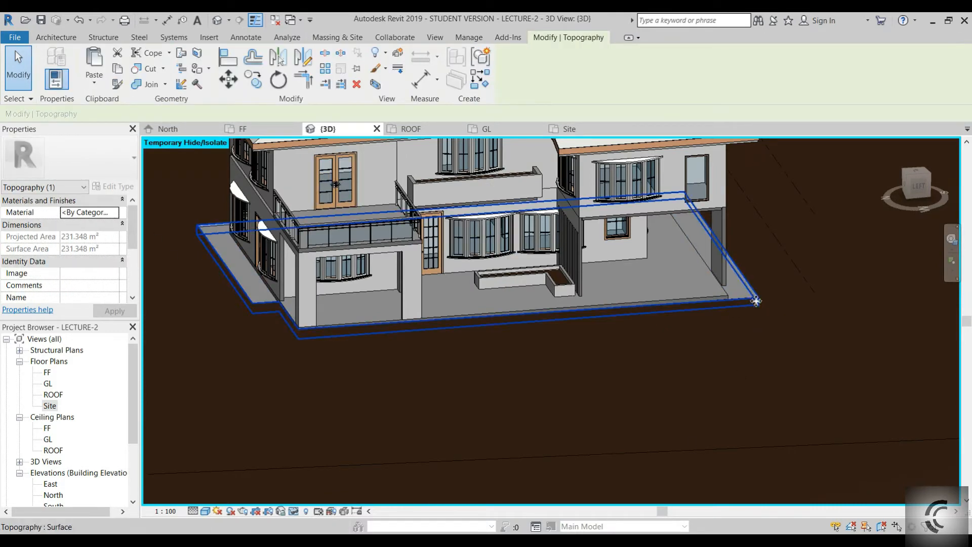
key("Escape")
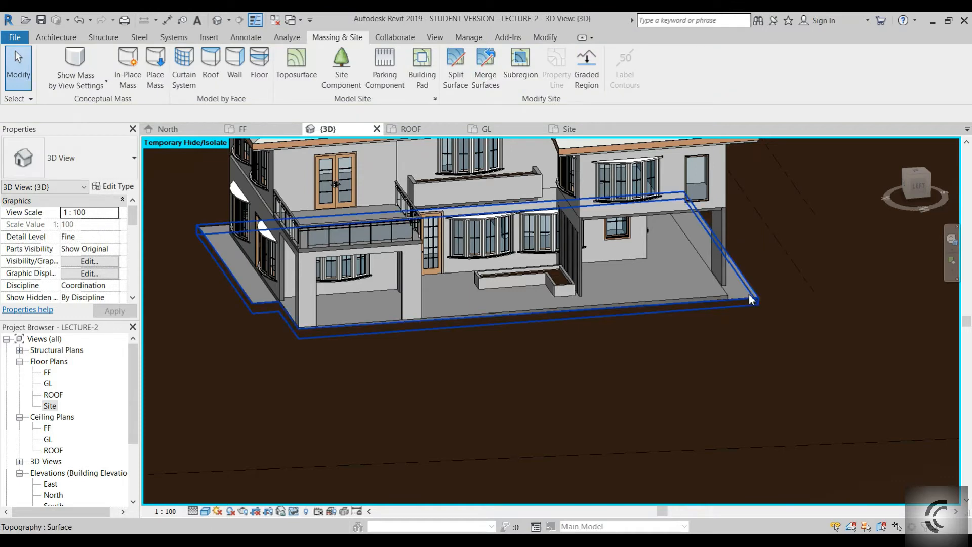
left_click(750, 299)
scroll(81, 270, "down", 3)
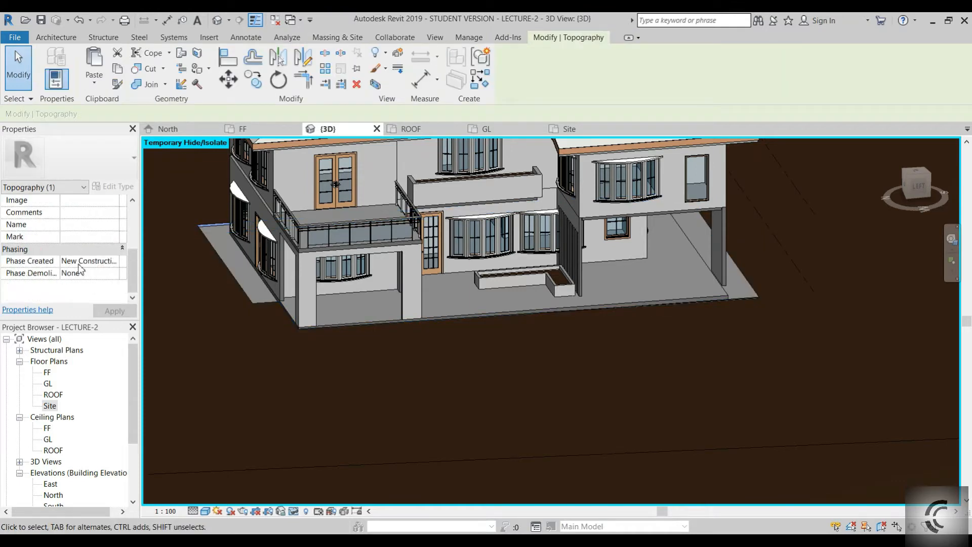
- Open the Site floor plan and deselect the topography surface
left_click(568, 129)
scroll(503, 205, "down", 1)
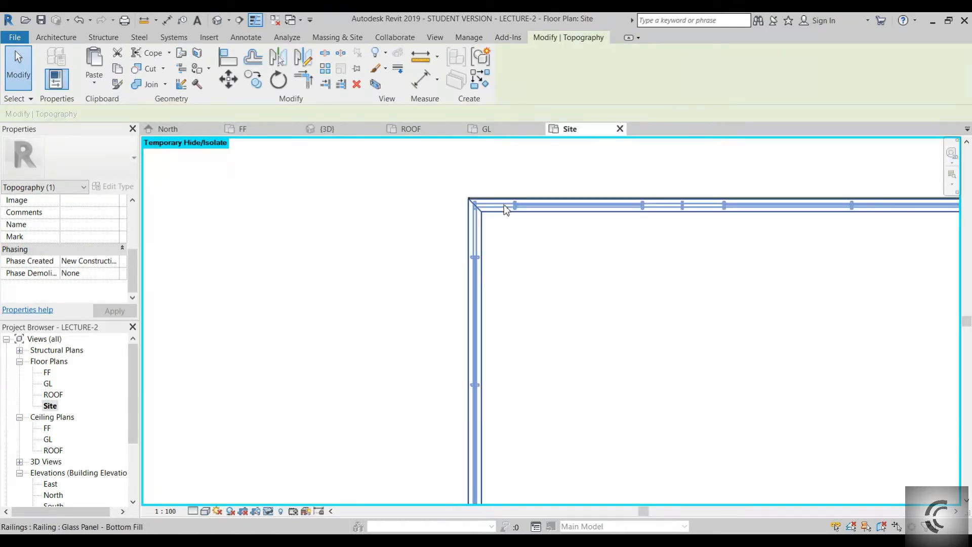
scroll(572, 293, "down", 5)
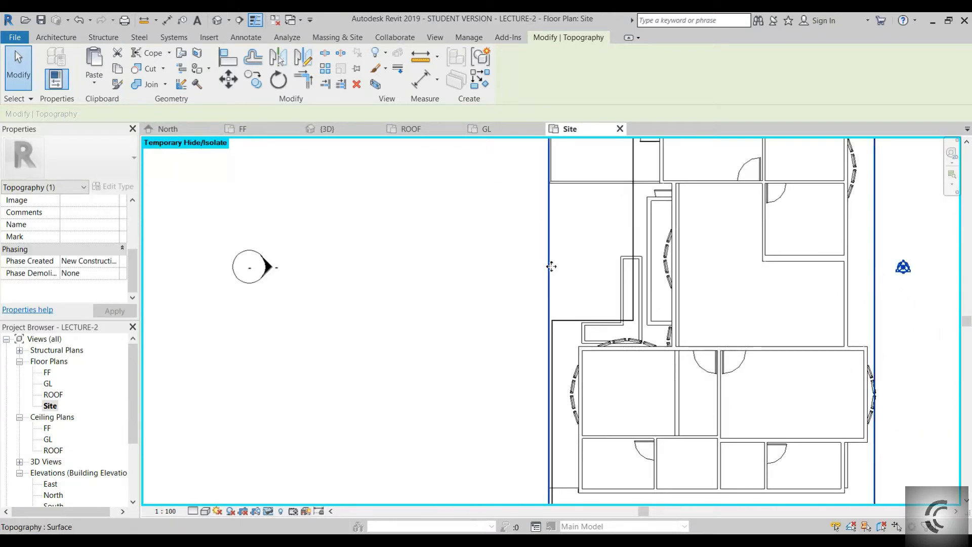
key("Escape")
scroll(558, 324, "down", 3)
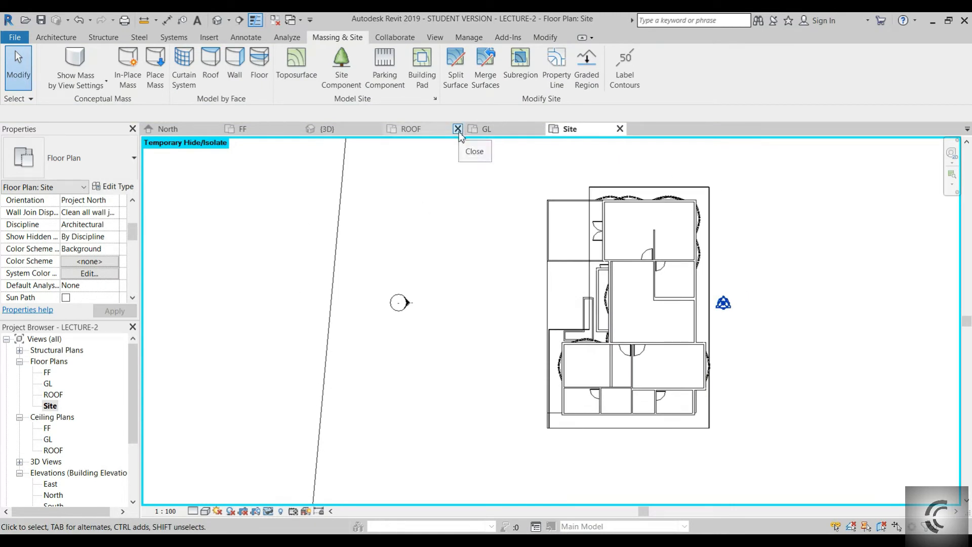
scroll(622, 247, "up", 3)
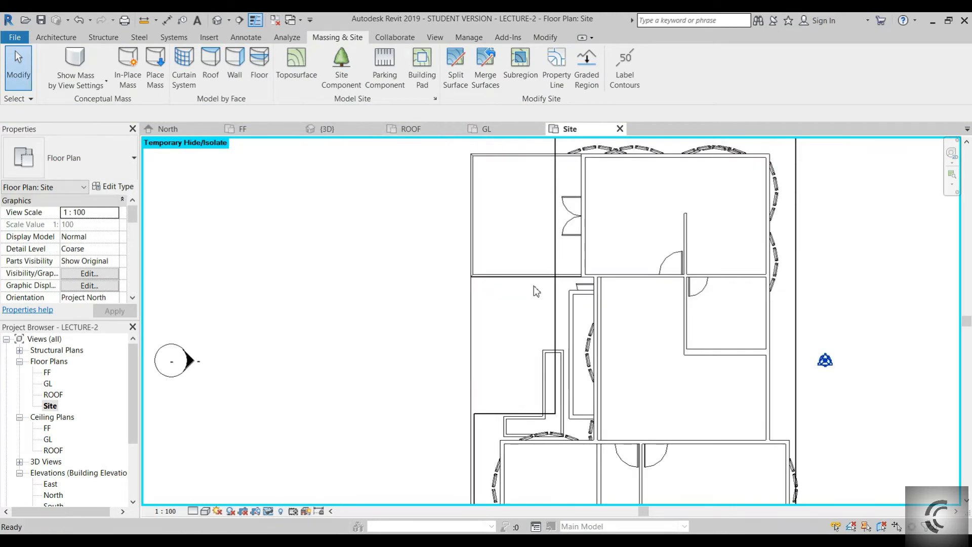
- Draw a horizontal detail line from the endpoint of the double glass door to the pad's left edge
key("d")
key("l")
scroll(578, 290, "up", 4)
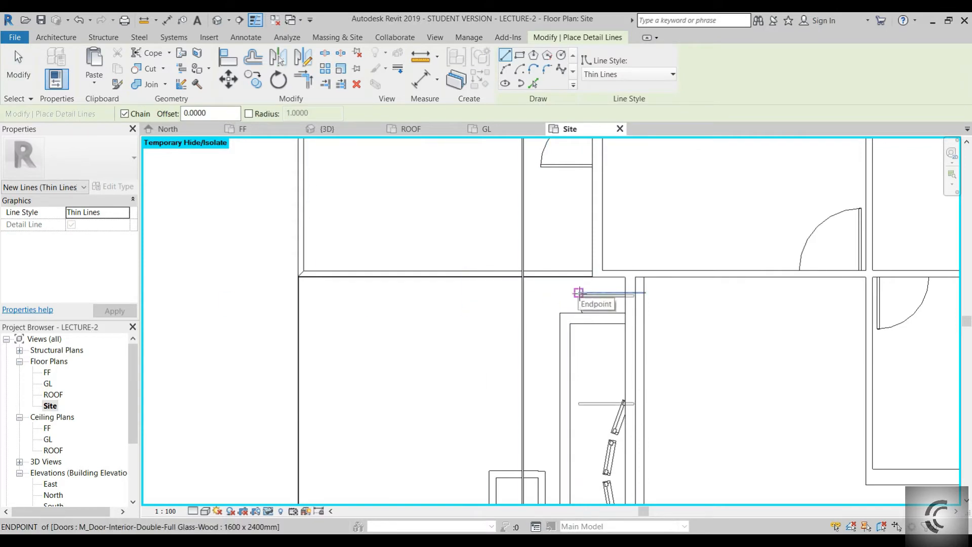
scroll(579, 293, "up", 2)
left_click(579, 293)
middle_click_drag(356, 269, 412, 293)
middle_click_drag(191, 331, 456, 350)
left_click(409, 338)
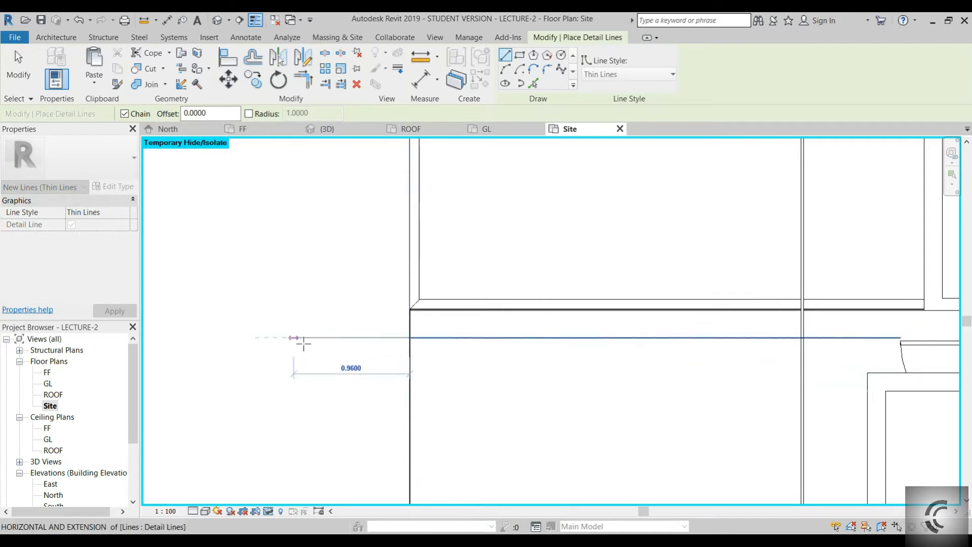
- Continue the detail line 3 m to the left beyond the pad, followed by a 5 m vertical segment upward
scroll(454, 330, "down", 2)
type("3")
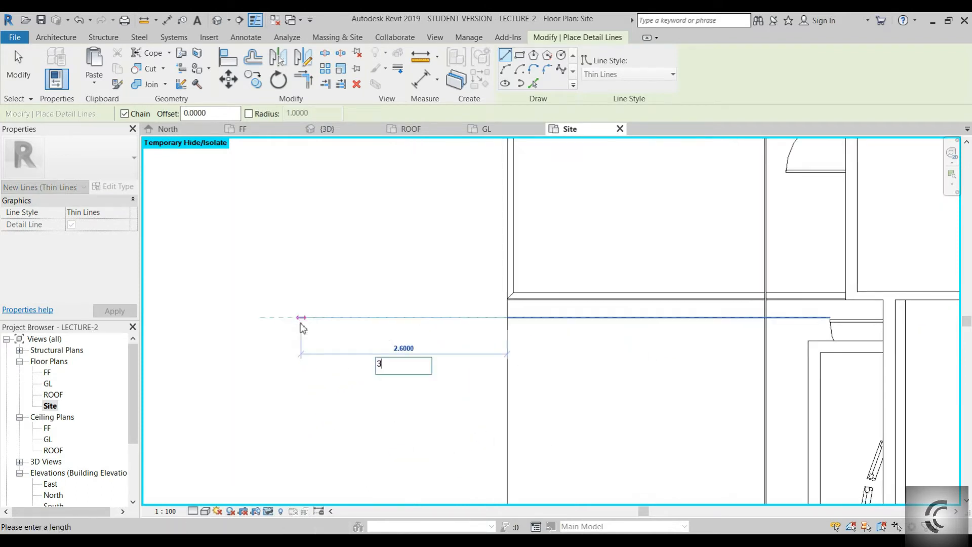
key("Return")
scroll(277, 248, "down", 2)
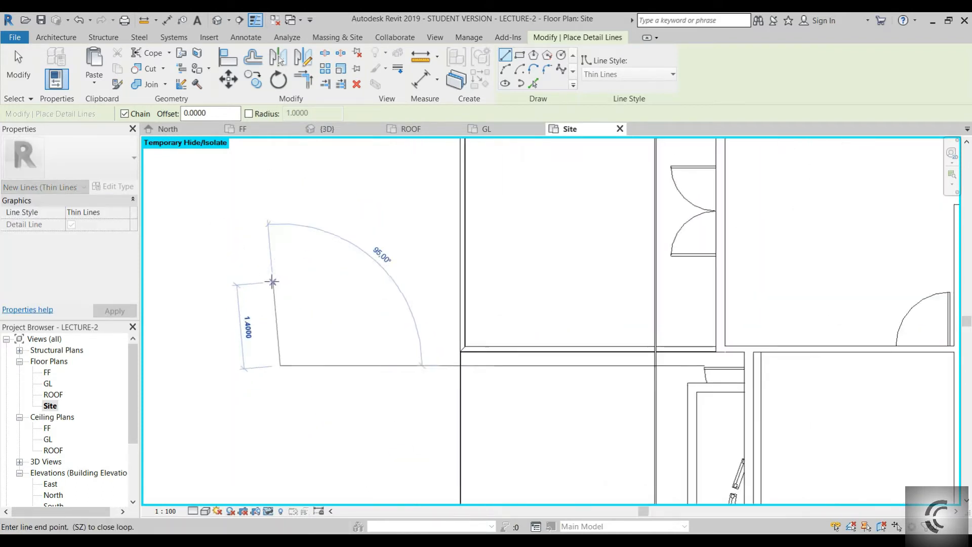
type("5")
key("Return")
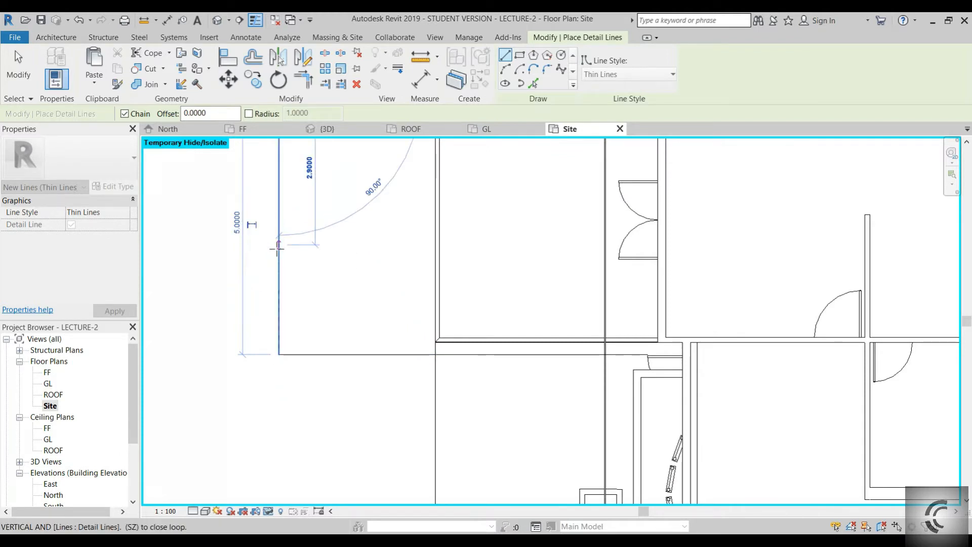
- Draw a horizontal detail line from the vertical segment's upper end leftward past the toposurface's edge, ending the chain
scroll(285, 266, "down", 2)
middle_click_drag(285, 266, 300, 389)
scroll(247, 320, "down", 1)
middle_click_drag(219, 288, 390, 222)
middle_click_drag(273, 207, 605, 187)
scroll(292, 195, "down", 1)
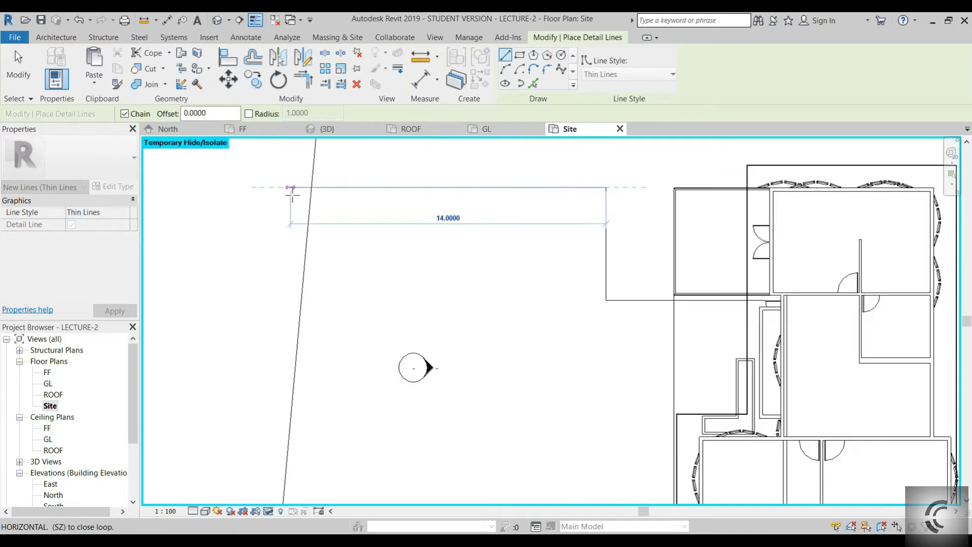
left_click(261, 188)
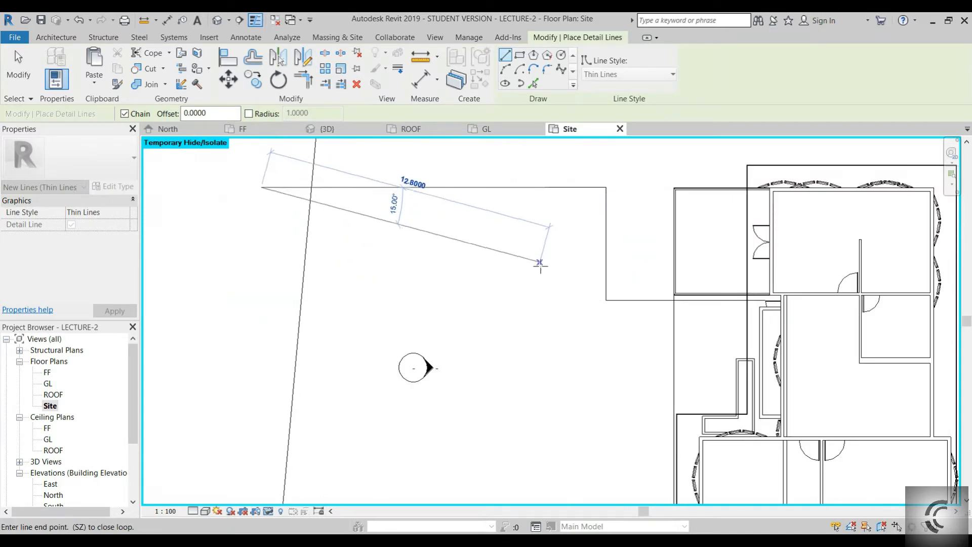
key("Escape")
key("Escape")
- Delete the detail line segment running across the pad between the double door and the pad's left edge
left_click(643, 301)
left_click(712, 308)
left_click(710, 305)
key("Escape")
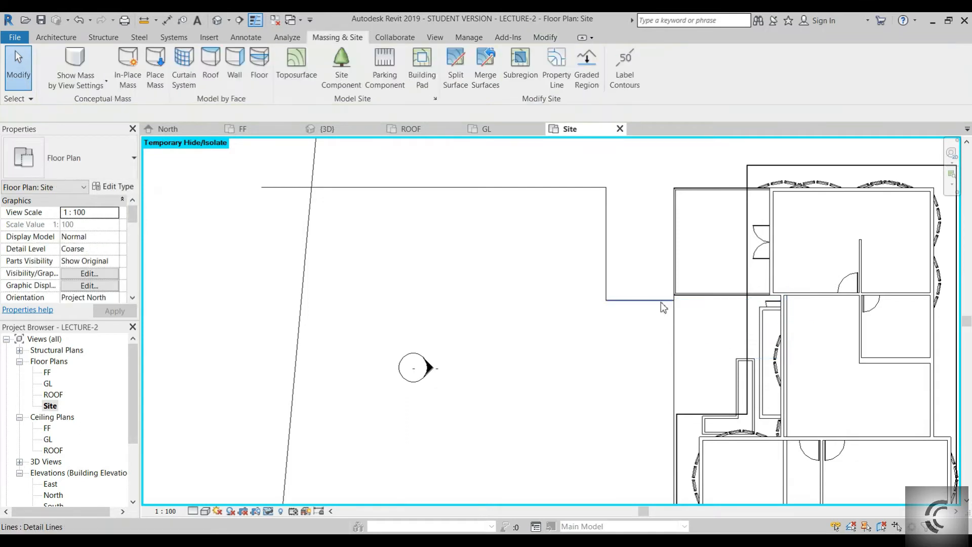
middle_click_drag(675, 324, 641, 300)
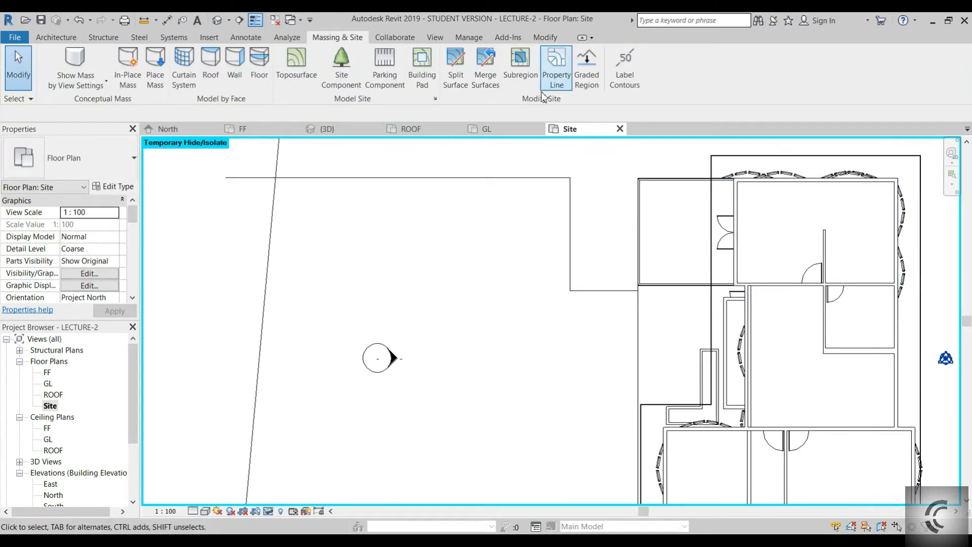
- Create detail line copies of the three stepped path segments at a 4 m offset below and to the left
key("d")
key("l")
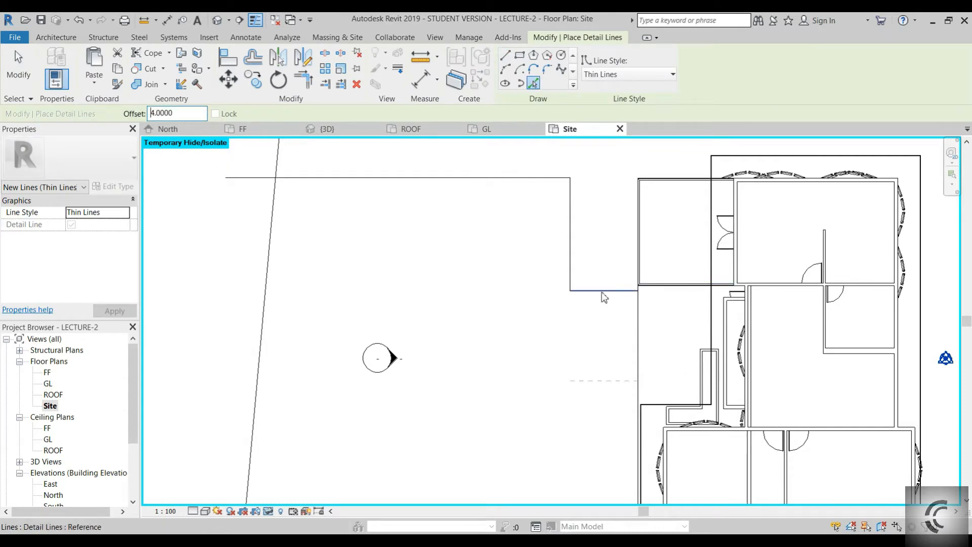
left_click(570, 272)
left_click(328, 177)
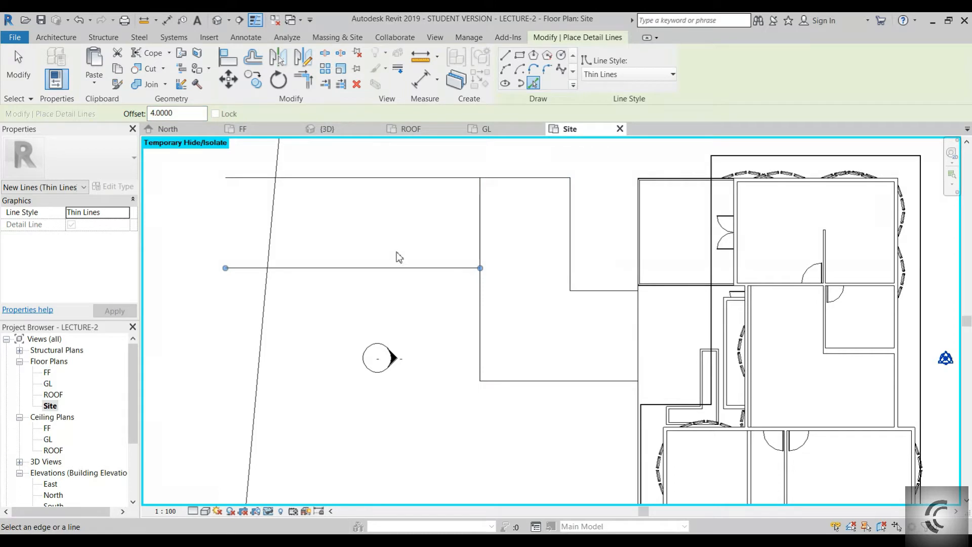
- Trim the overshooting vertical segment of the lower path edge back to its corner with the lower horizontal line
key("Escape")
left_click(479, 223)
key("Escape")
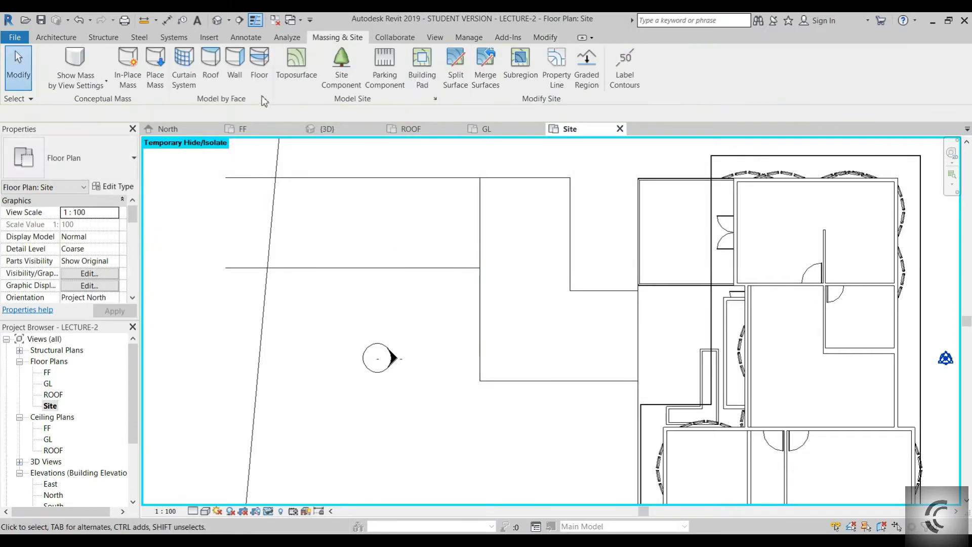
left_click(543, 38)
left_click(304, 79)
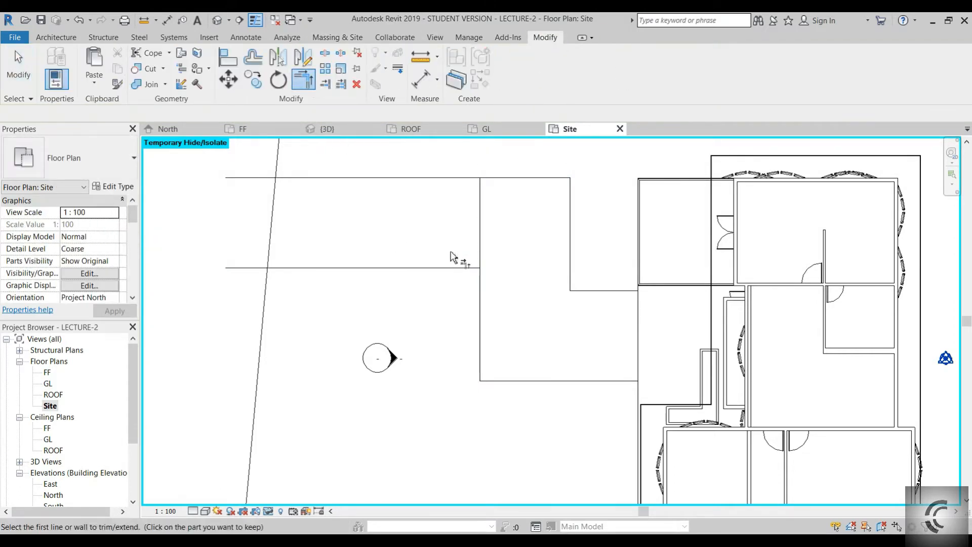
key("Escape")
- Extend the upper path edge straight leftward from its free end with a long horizontal detail line
scroll(481, 284, "down", 5)
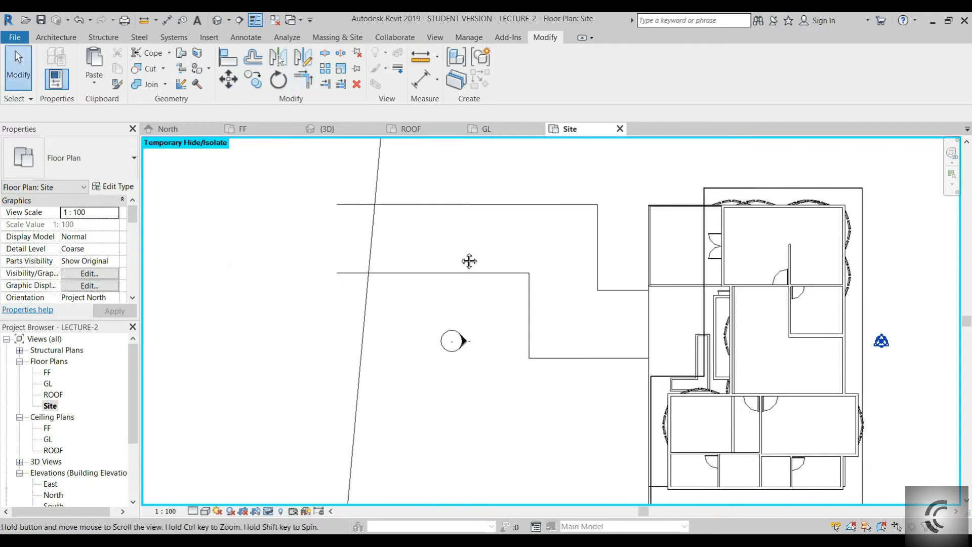
key("d")
key("l")
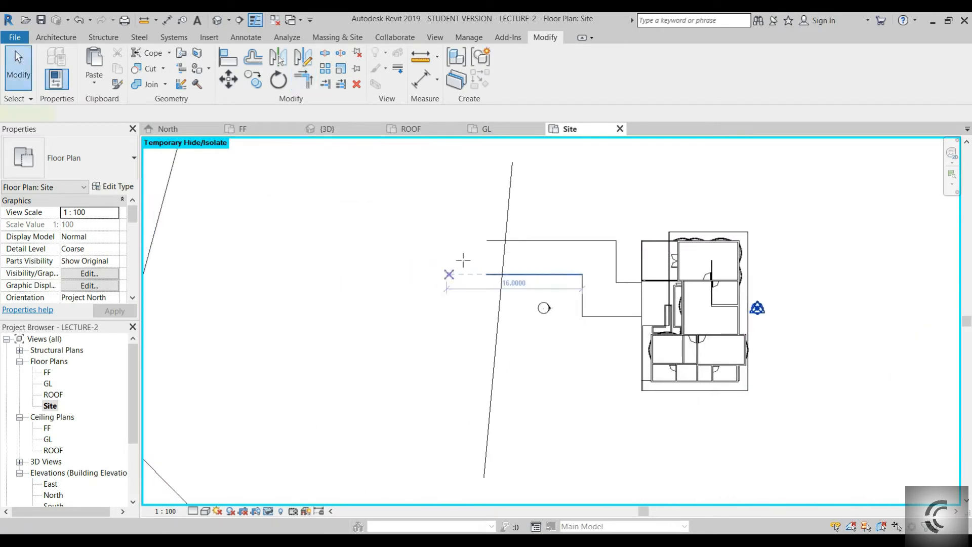
left_click(486, 240)
left_click(250, 241)
key("Escape")
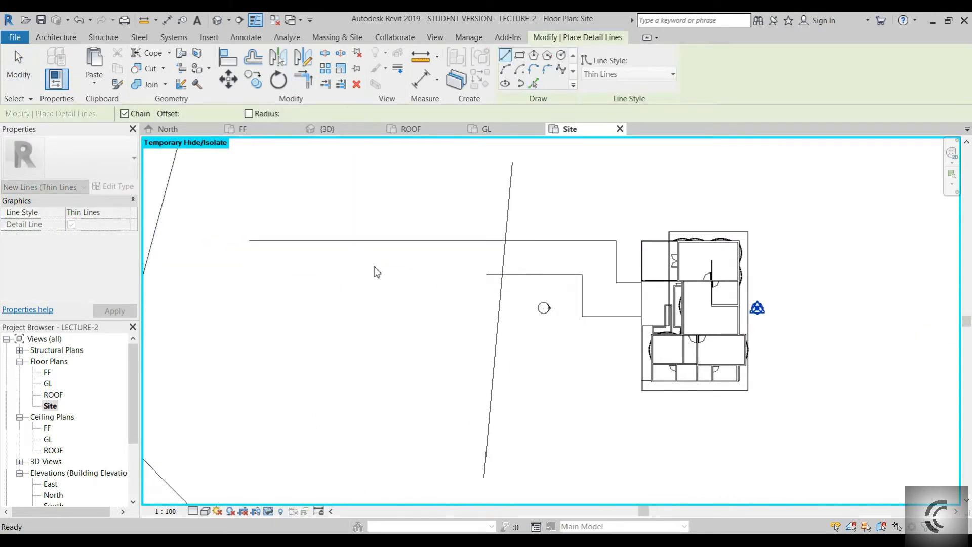
- Extend the lower path edge leftward with a detail line ending level with the upper edge's left end
left_click(486, 274)
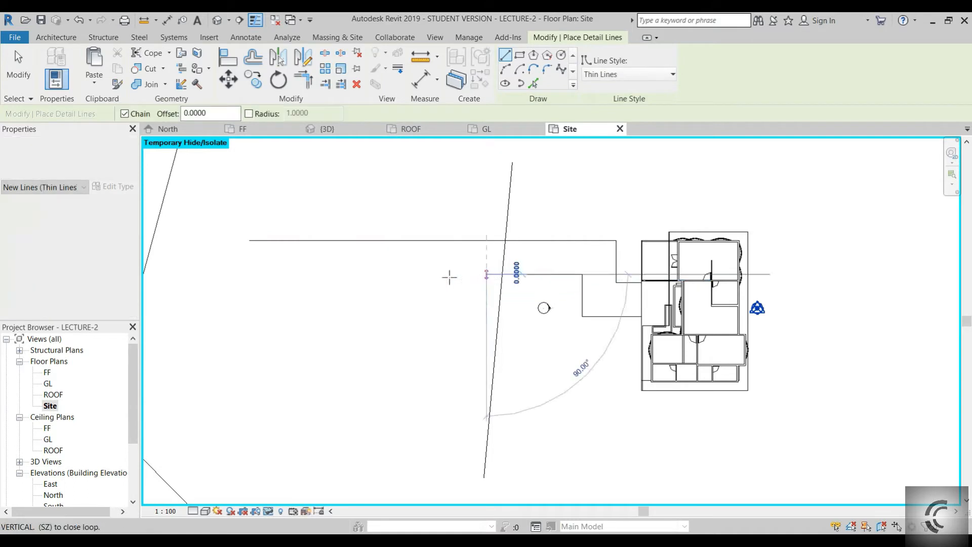
left_click(249, 274)
key("Escape")
scroll(515, 282, "down", 3)
key("Escape")
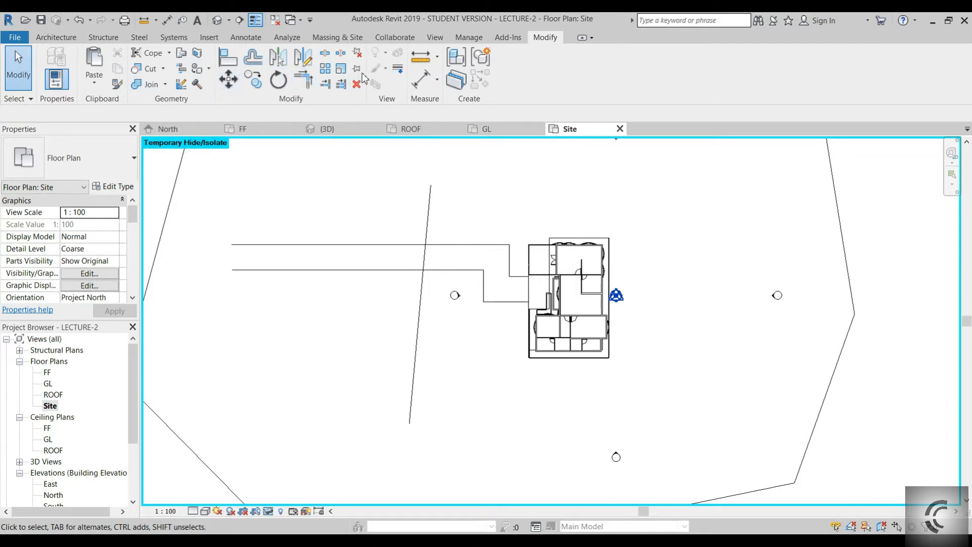
left_click(446, 270)
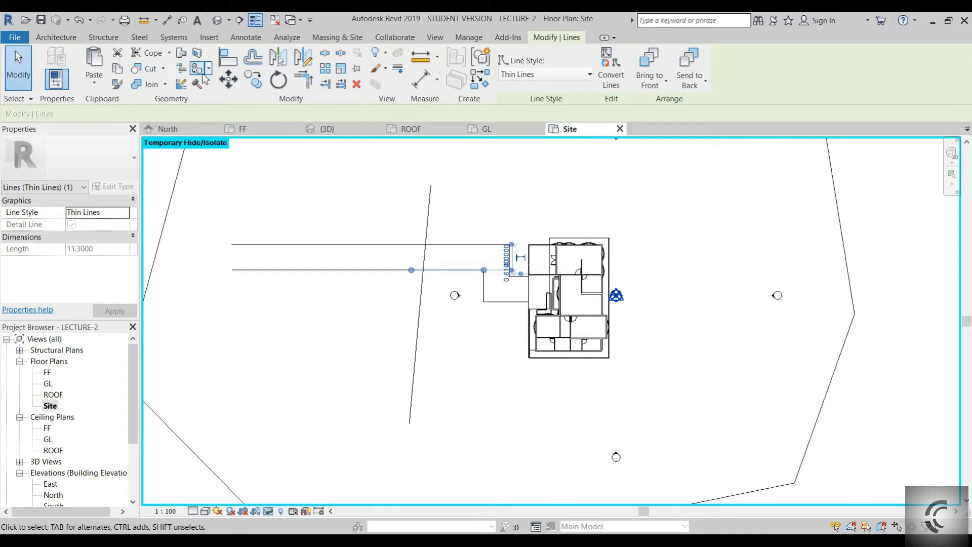
key("Escape")
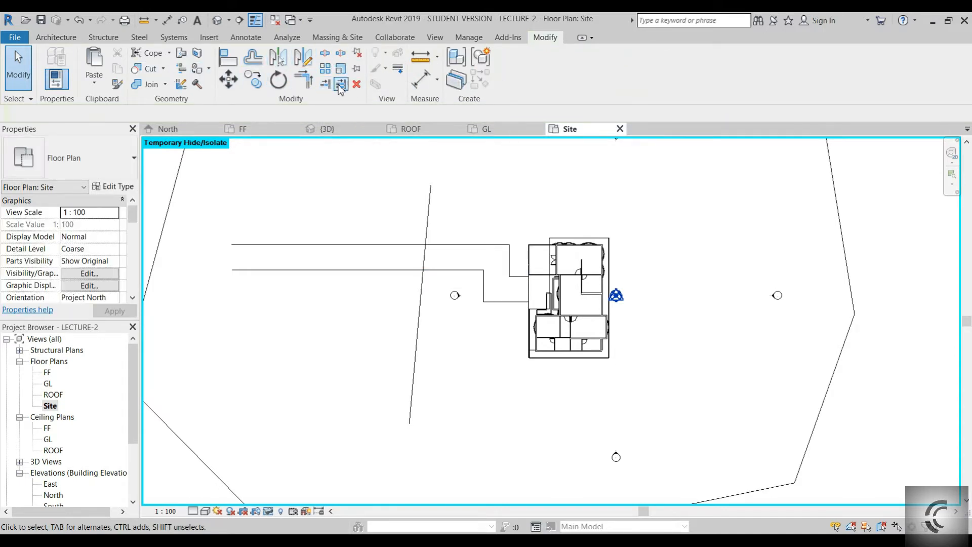
left_click(70, 39)
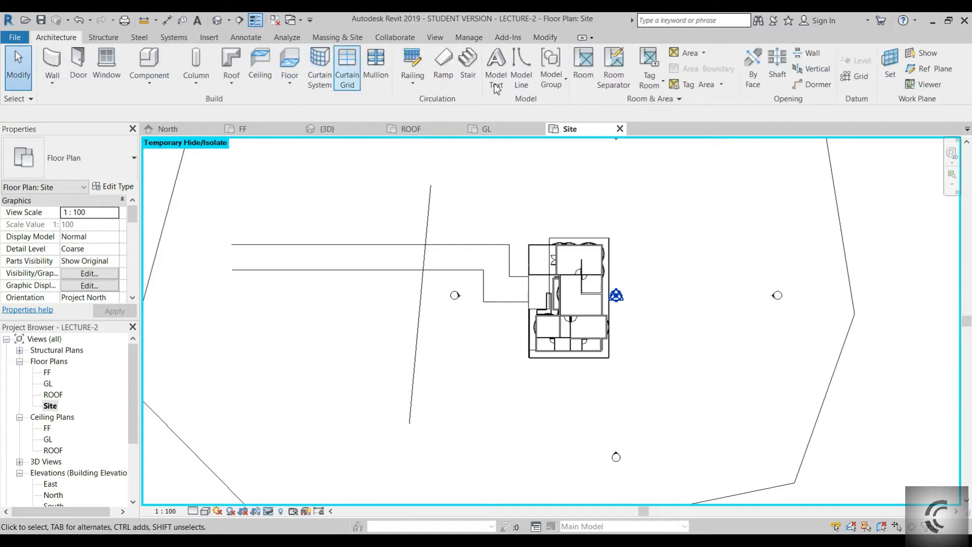
left_click(511, 273)
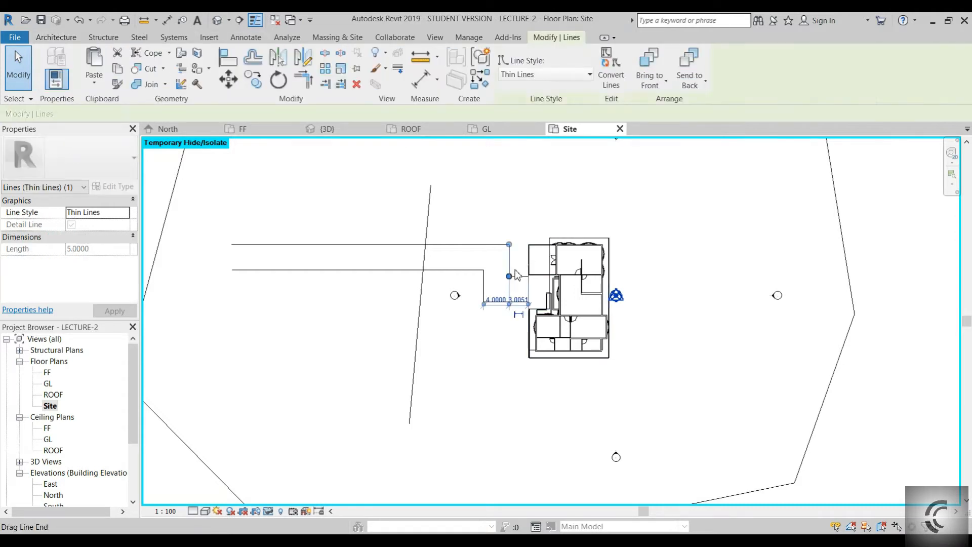
- Round the path corners nearest the pad with fillet arcs, using a 3 m radius on the lower edge and 1 m on the upper edge
scroll(517, 272, "up", 2)
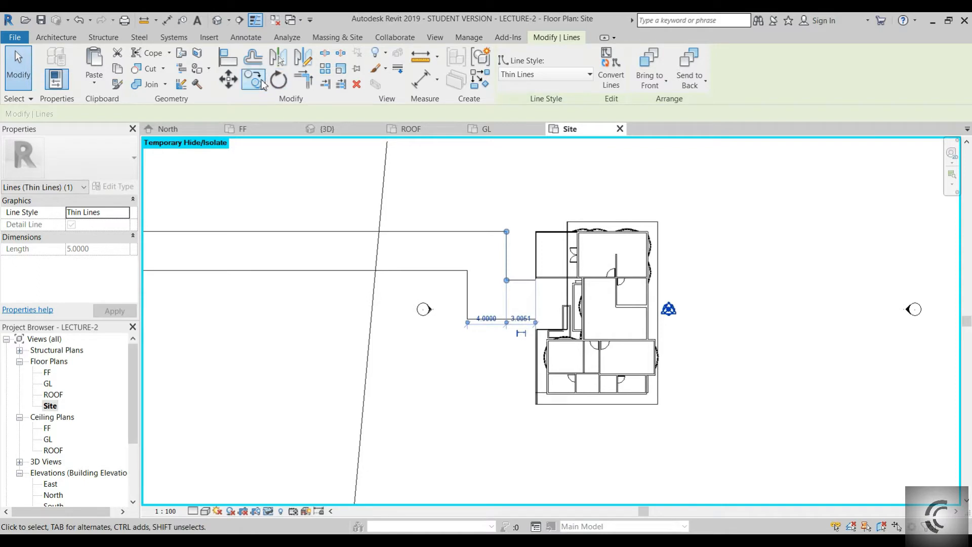
middle_click_drag(449, 282, 523, 278)
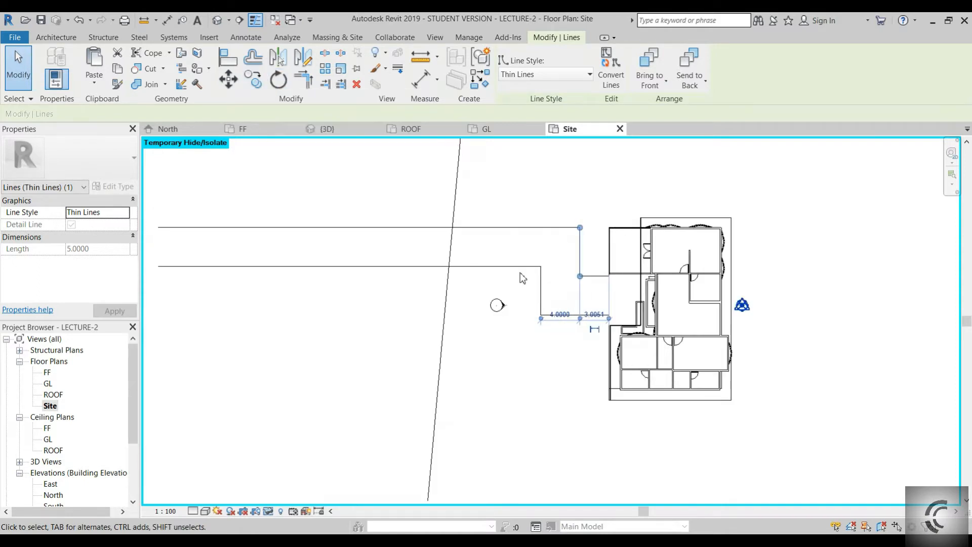
key("l")
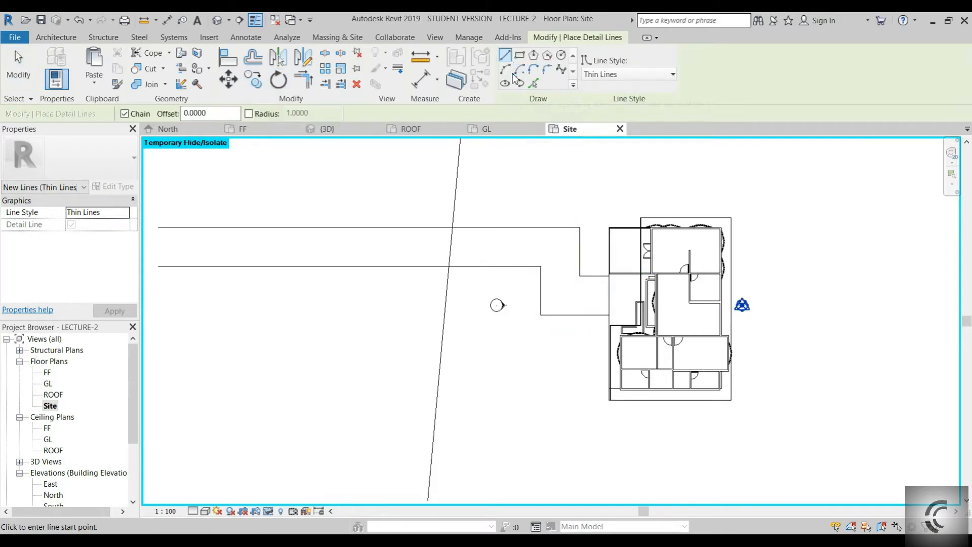
left_click(547, 69)
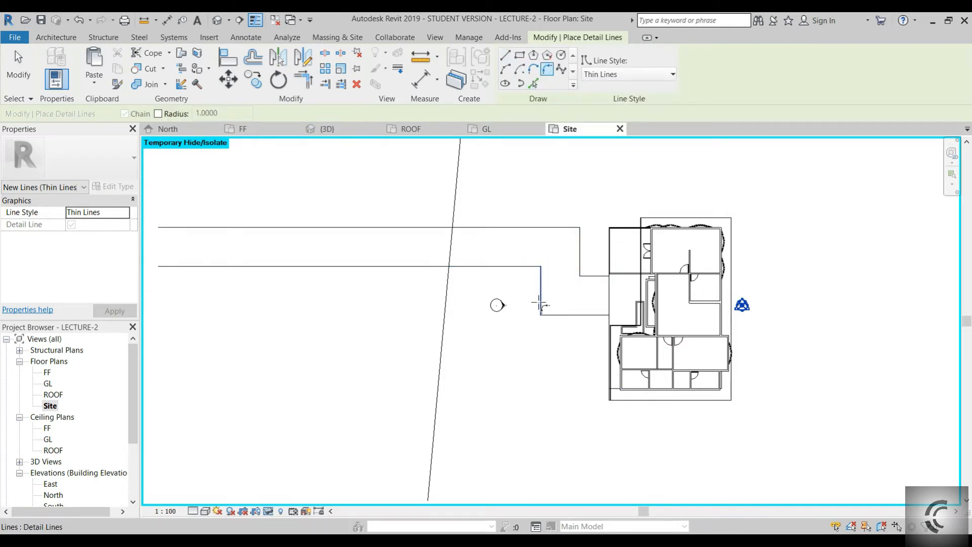
left_click(556, 315)
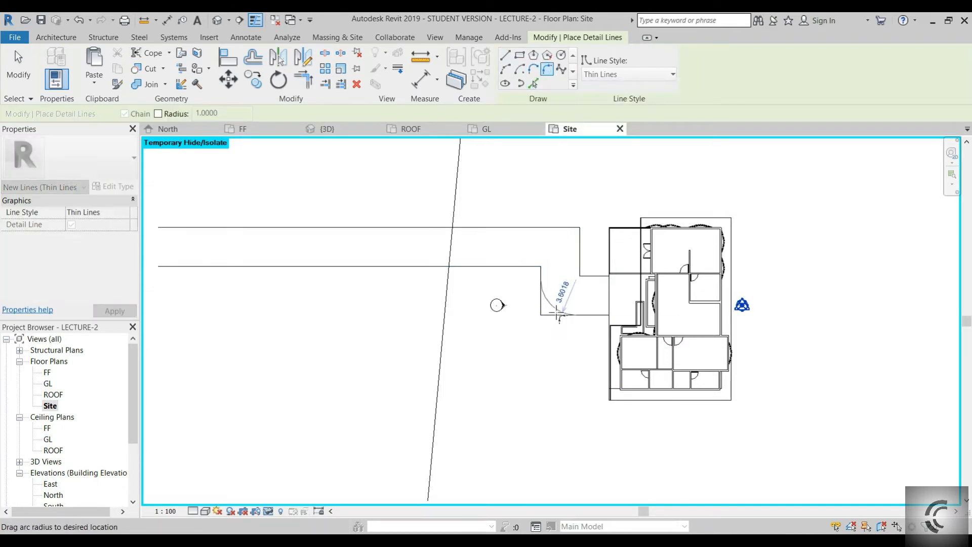
left_click(557, 301)
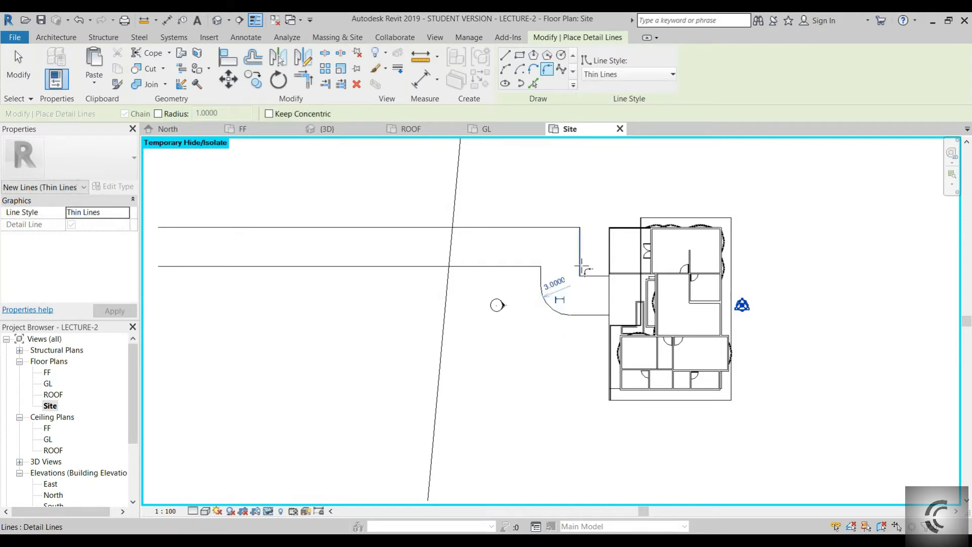
left_click(586, 273)
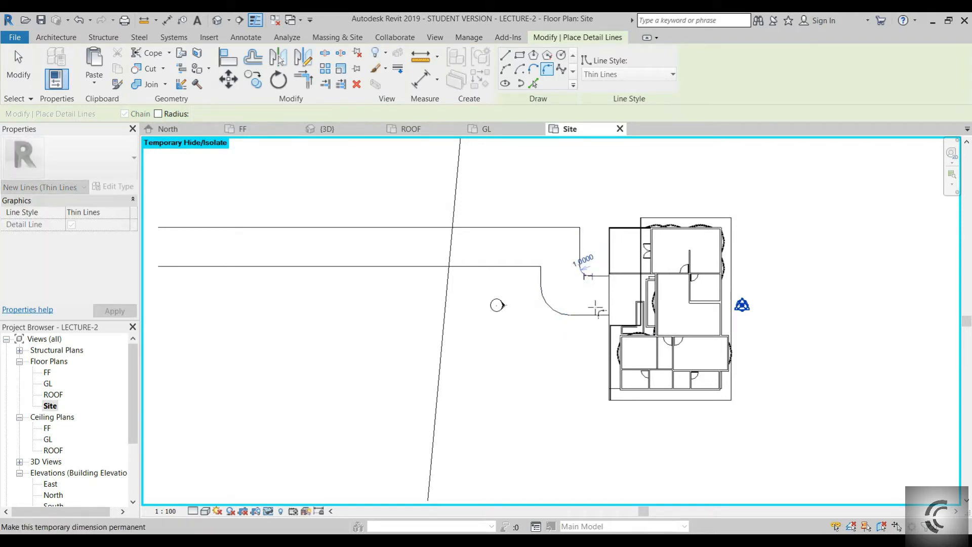
key("Escape")
key("Escape")
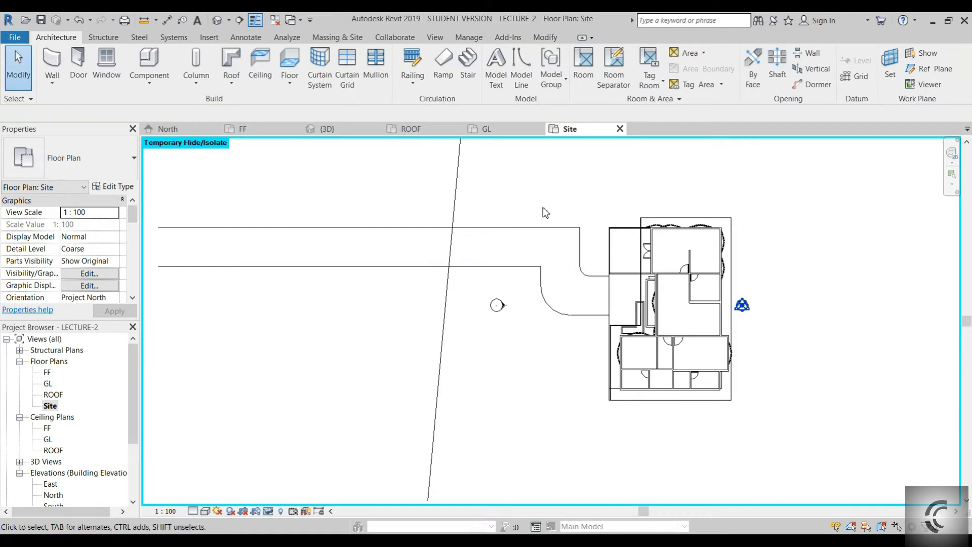
- Round the path's two outer corners with fillet arcs, using a 2 m radius on the lower edge and 3 m on the upper edge
key("l")
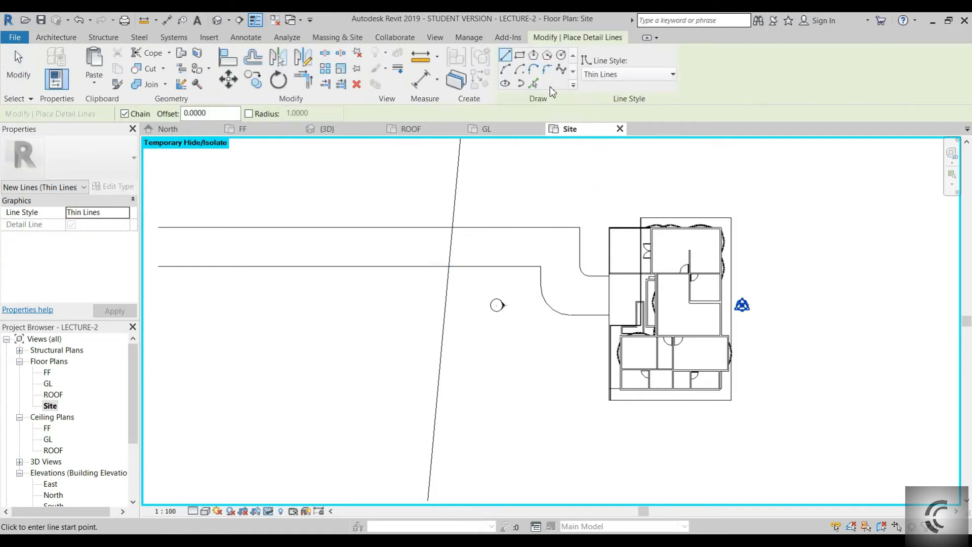
left_click(520, 267)
left_click(540, 278)
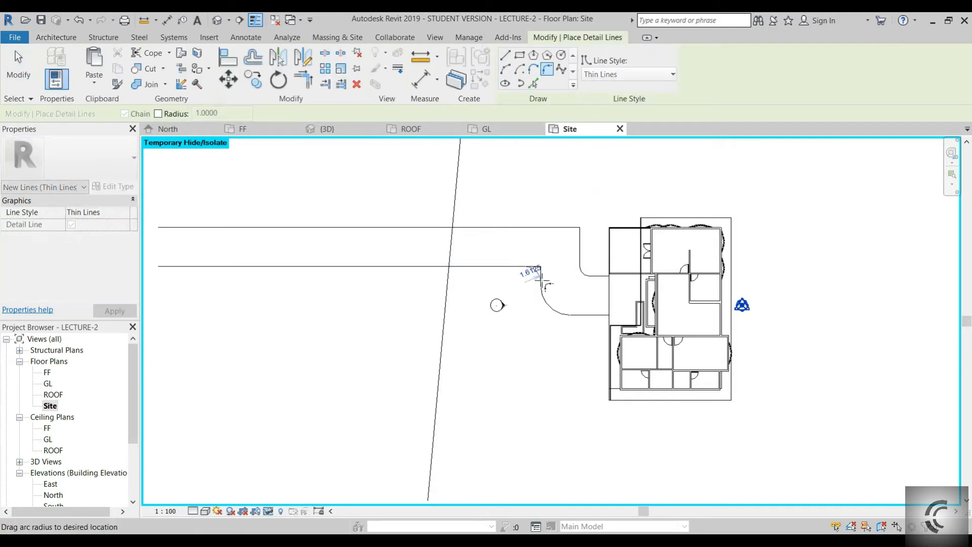
left_click(529, 269)
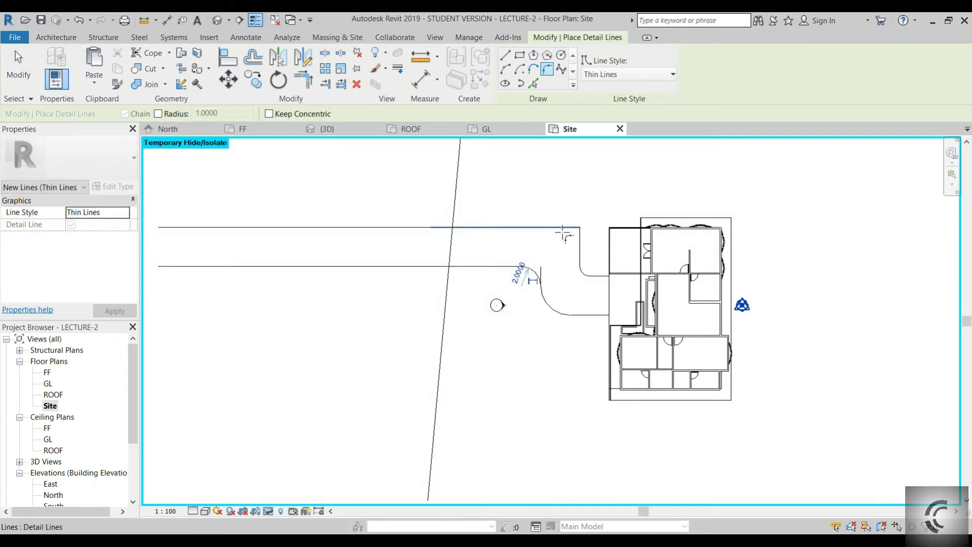
left_click(580, 236)
left_click(574, 240)
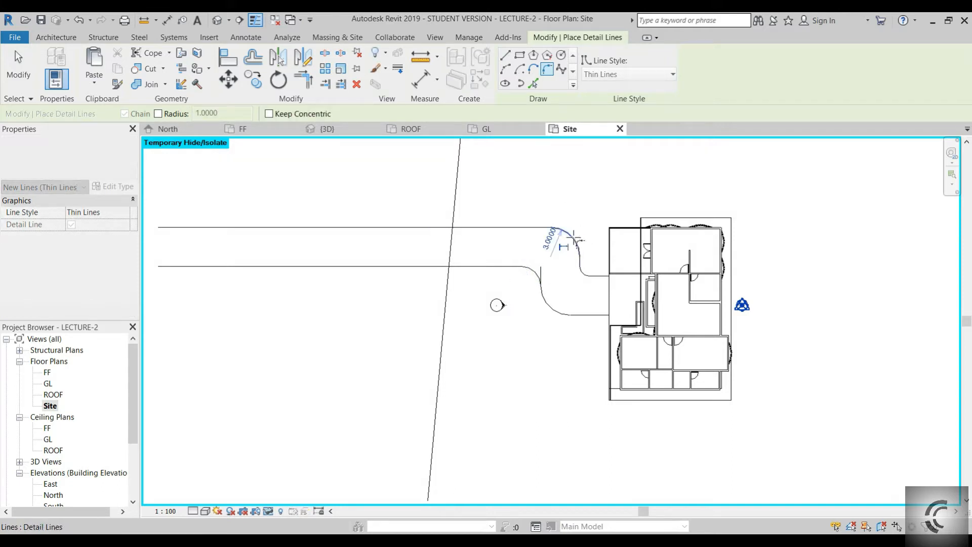
- Delete the leftover vertical line stub at the lower path edge's outer rounded corner
middle_click_drag(460, 248, 548, 240)
scroll(553, 240, "down", 1)
scroll(620, 259, "up", 3)
key("Escape")
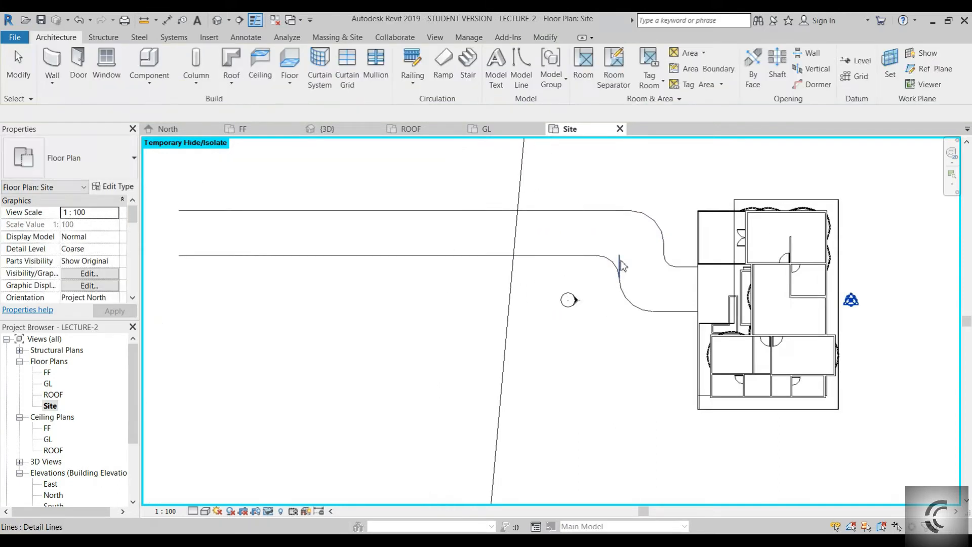
left_click(619, 263)
left_click(642, 259)
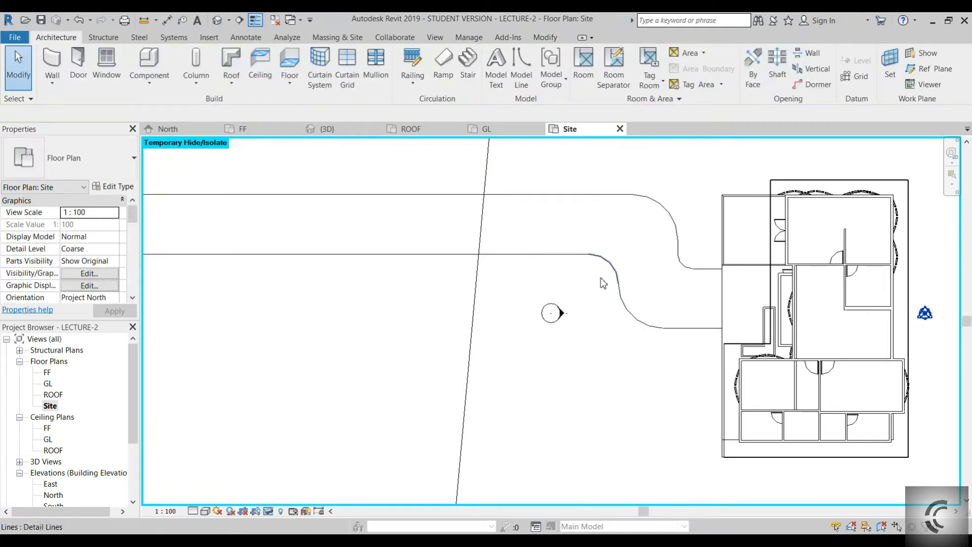
- Move the entire connected chain of lower path edge lines 1 m straight up toward the upper edge
scroll(575, 293, "down", 4)
scroll(628, 299, "up", 6)
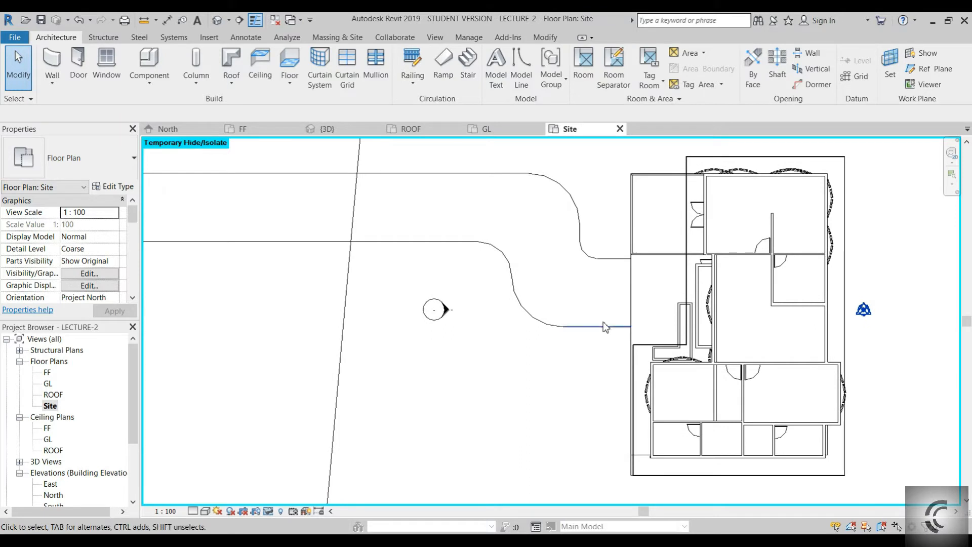
key("Tab")
left_click(600, 327)
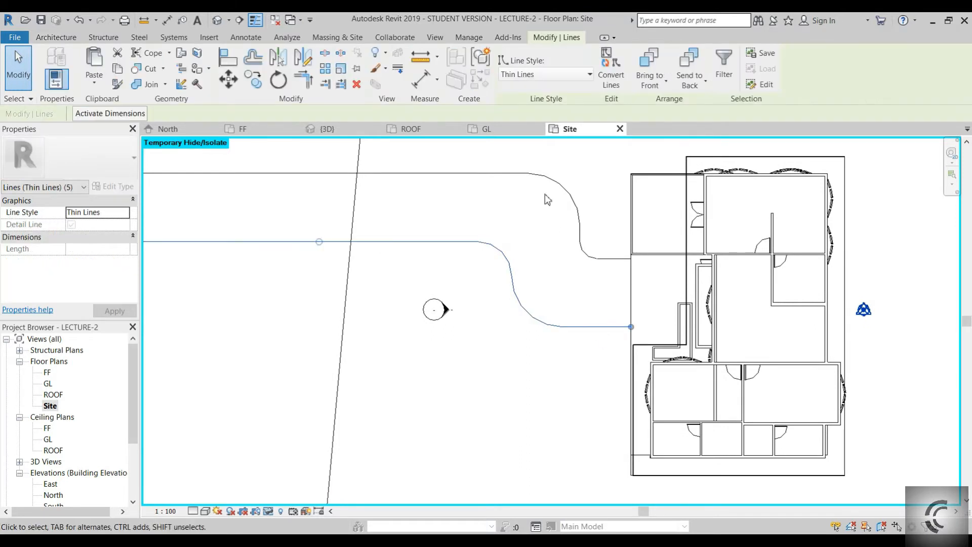
key("m")
key("v")
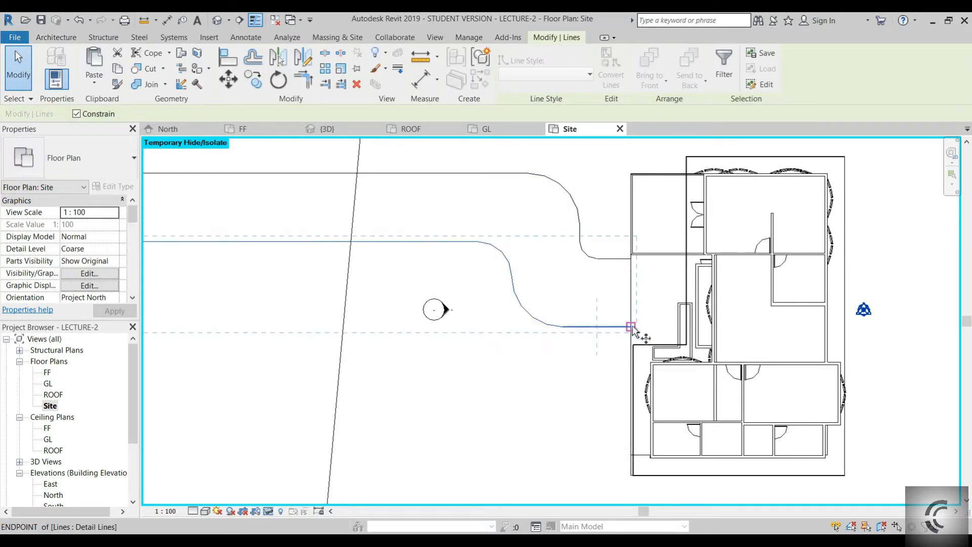
left_click(631, 327)
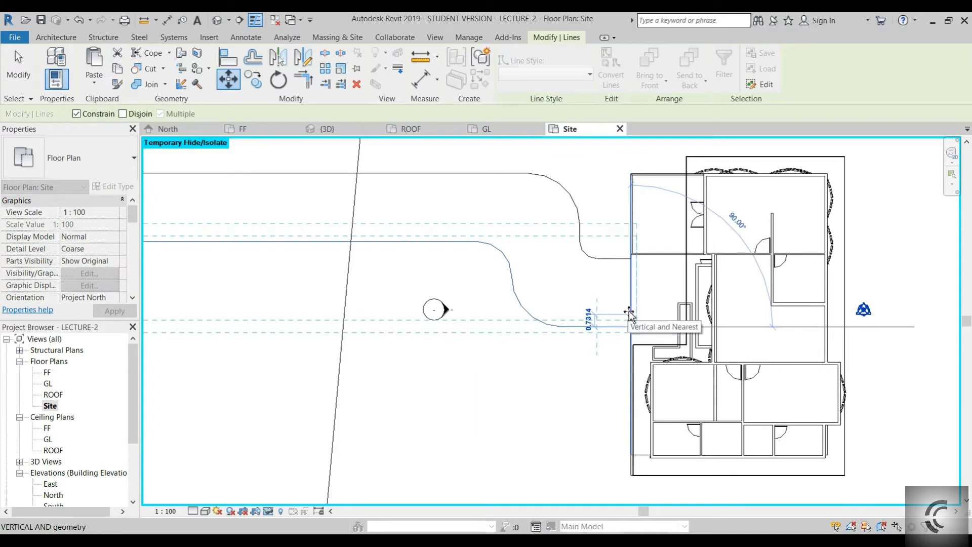
type("1")
key("Return")
key("Escape")
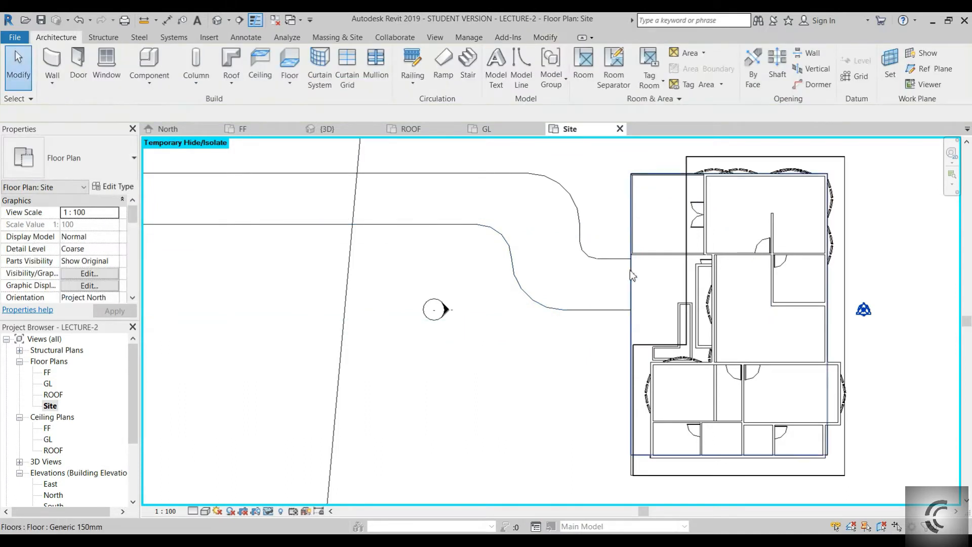
- Measure the path's width between its upper and lower edges just beside the pad
scroll(618, 273, "down", 3)
scroll(610, 269, "up", 2)
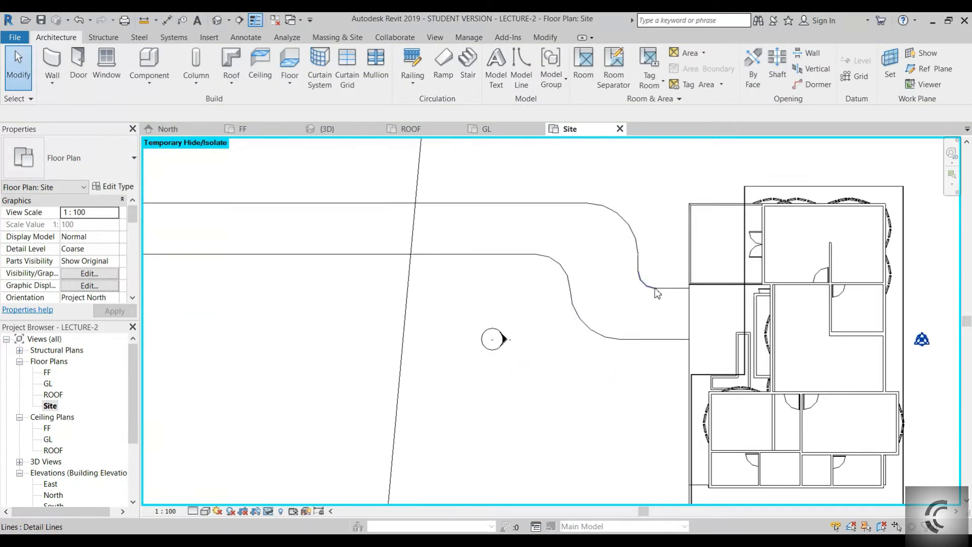
scroll(648, 292, "down", 2)
scroll(651, 342, "up", 4)
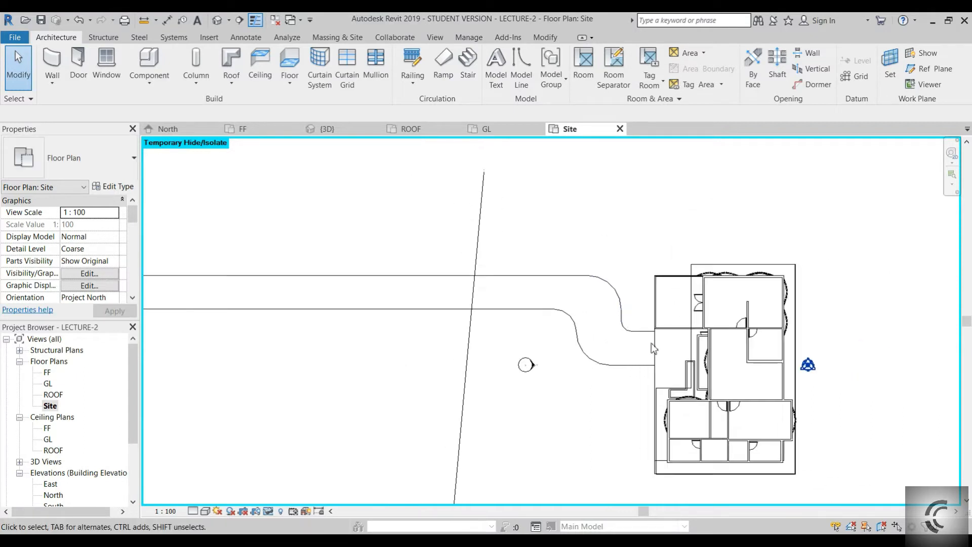
middle_click_drag(632, 383, 639, 361)
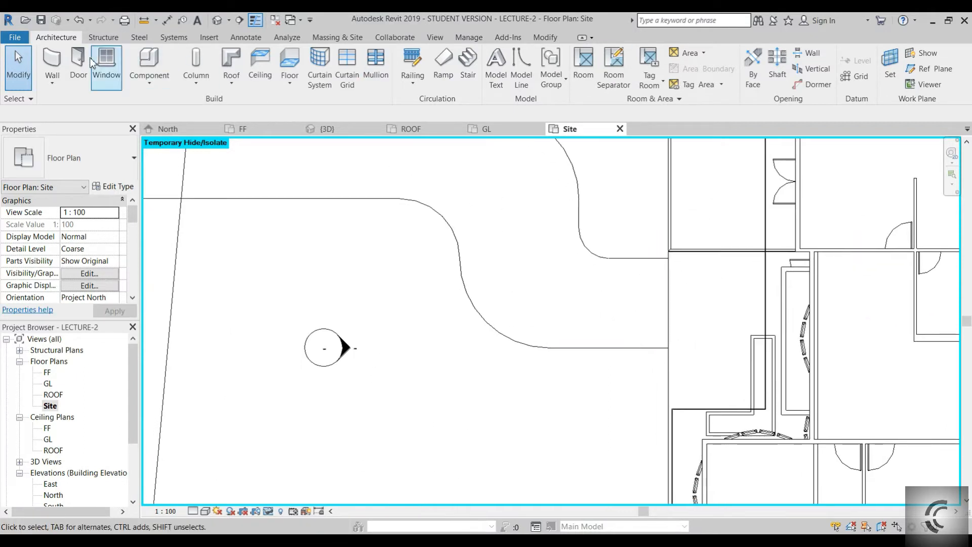
left_click(145, 20)
left_click(620, 259)
left_click(621, 348)
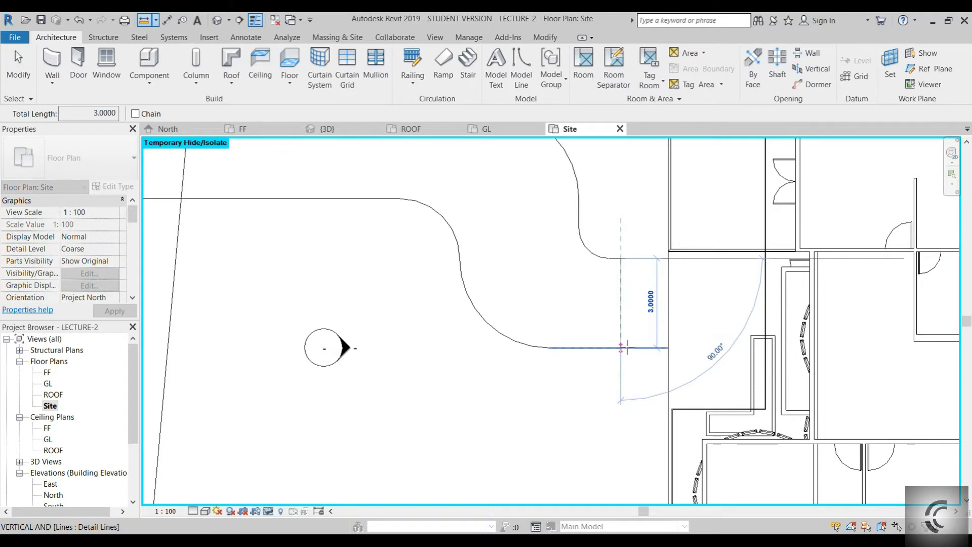
key("Escape")
scroll(578, 306, "down", 5)
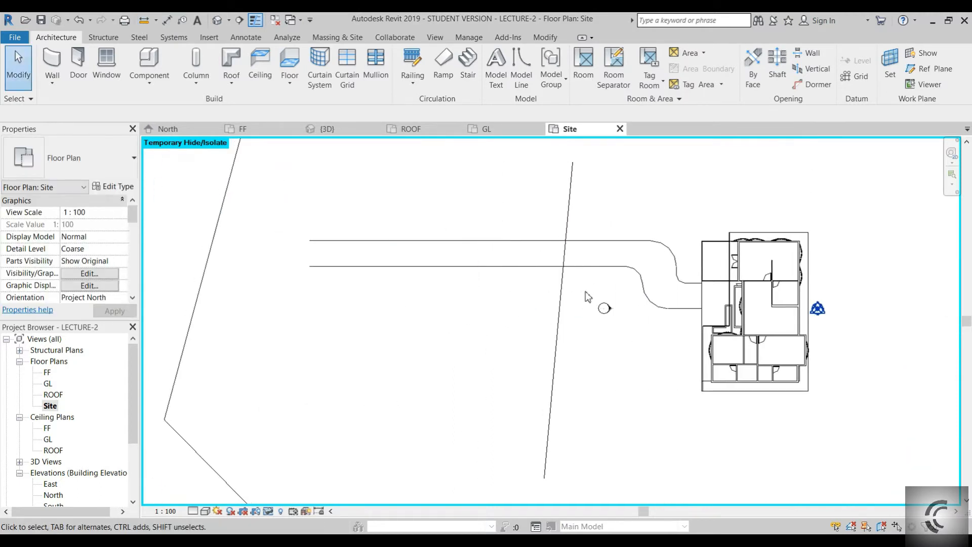
- Extend both straight driveway edges with detail lines past the slanted site boundary, the upper one by about 13 m
middle_click_drag(312, 266, 442, 269)
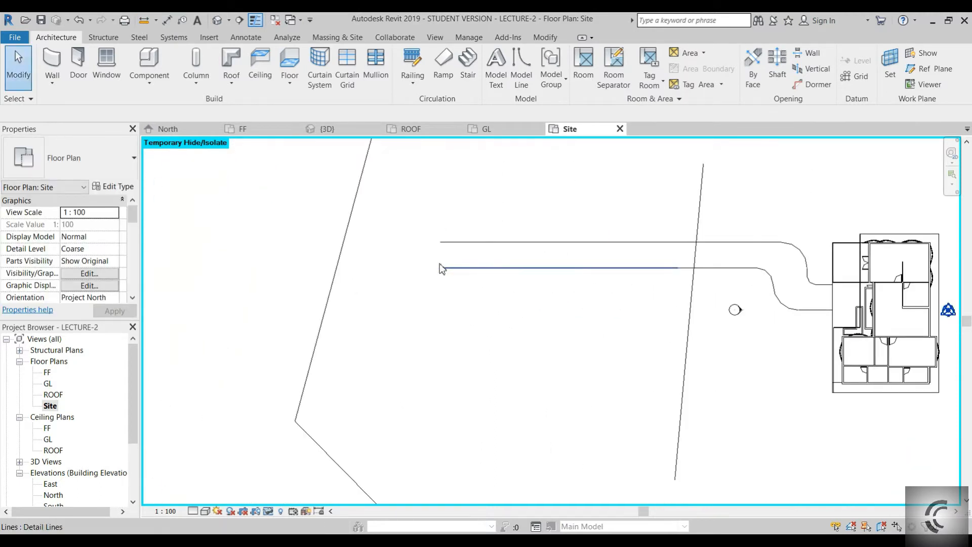
key("d")
key("l")
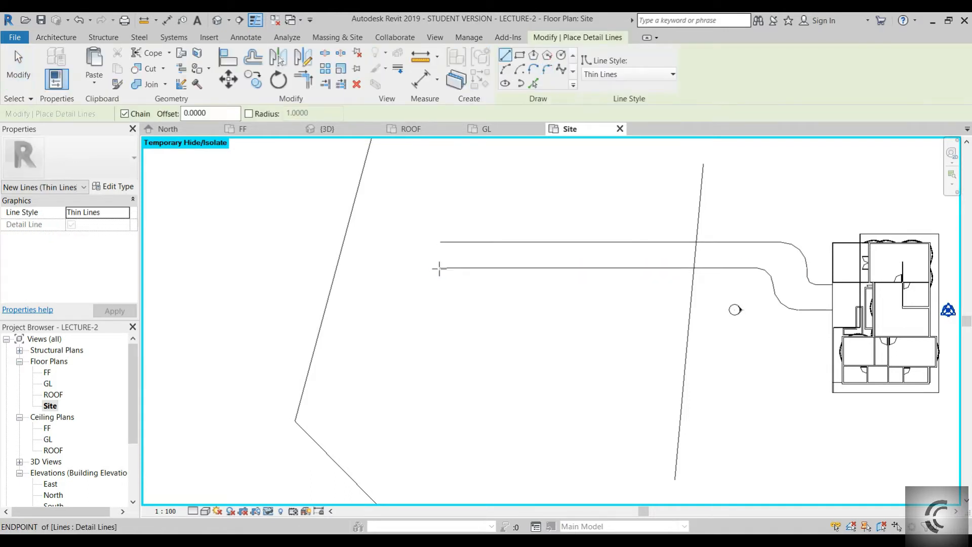
left_click(441, 267)
left_click(322, 268)
key("Escape")
left_click(440, 241)
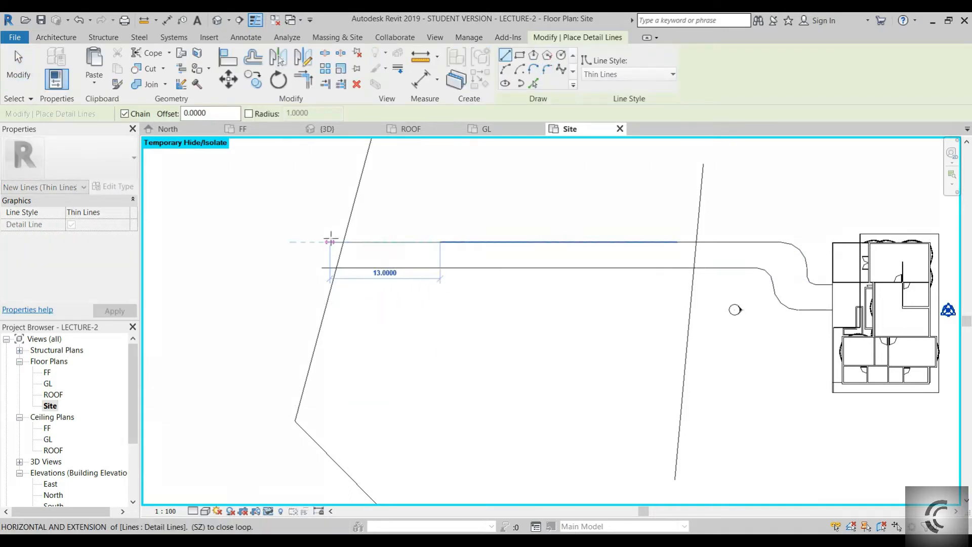
left_click(330, 242)
key("Escape")
scroll(419, 239, "down", 2)
key("Escape")
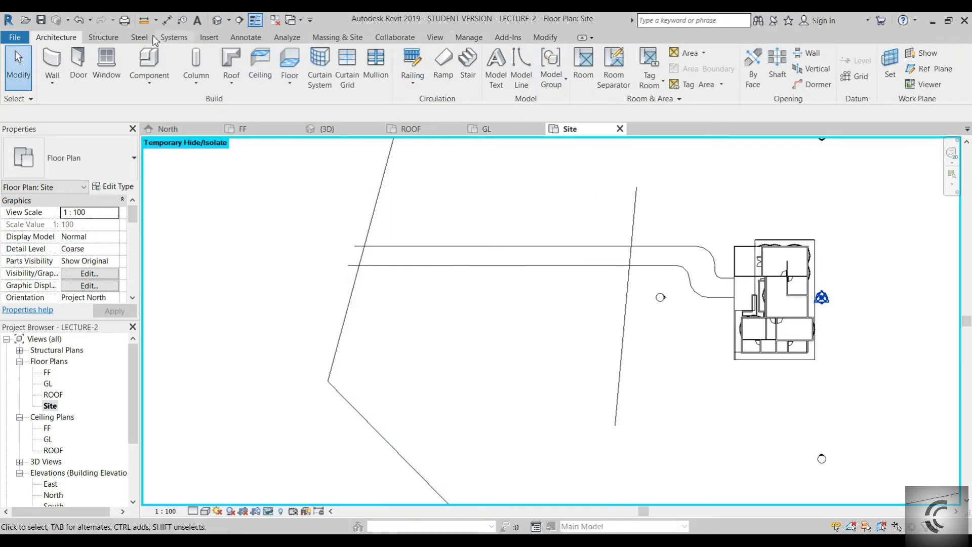
- Start a surface split on the toposurface and pick the full upper and lower driveway edge chains as split lines
scroll(714, 310, "up", 3)
scroll(719, 293, "down", 2)
middle_click_drag(712, 307, 705, 319)
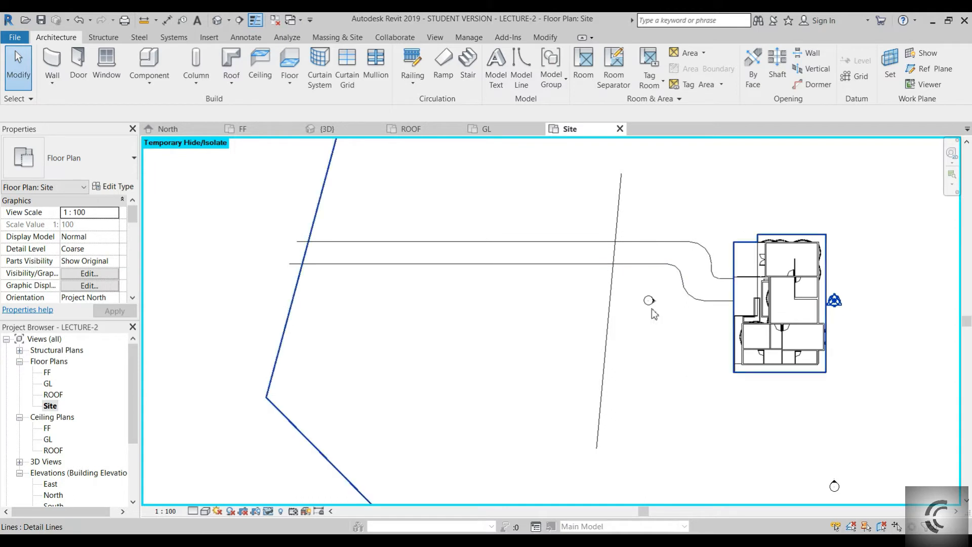
left_click(337, 37)
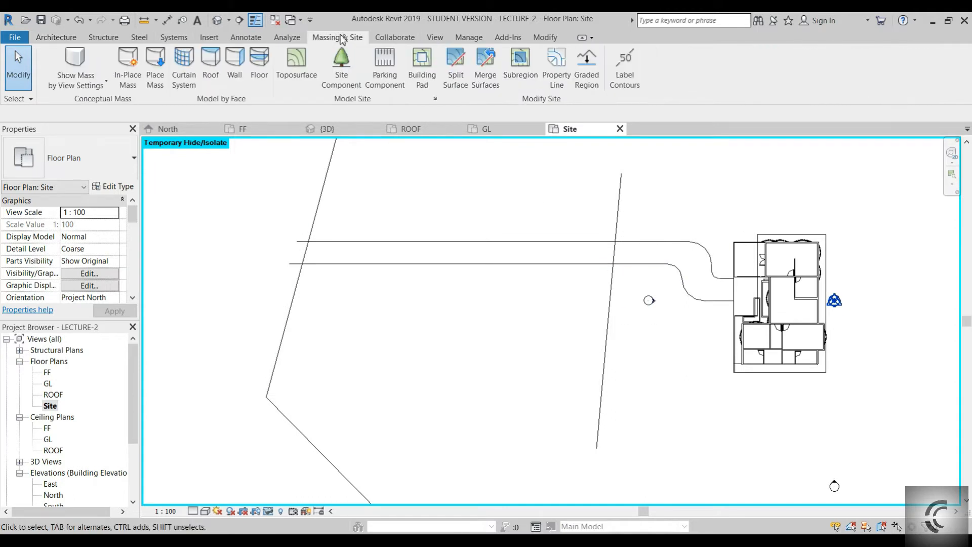
left_click(455, 66)
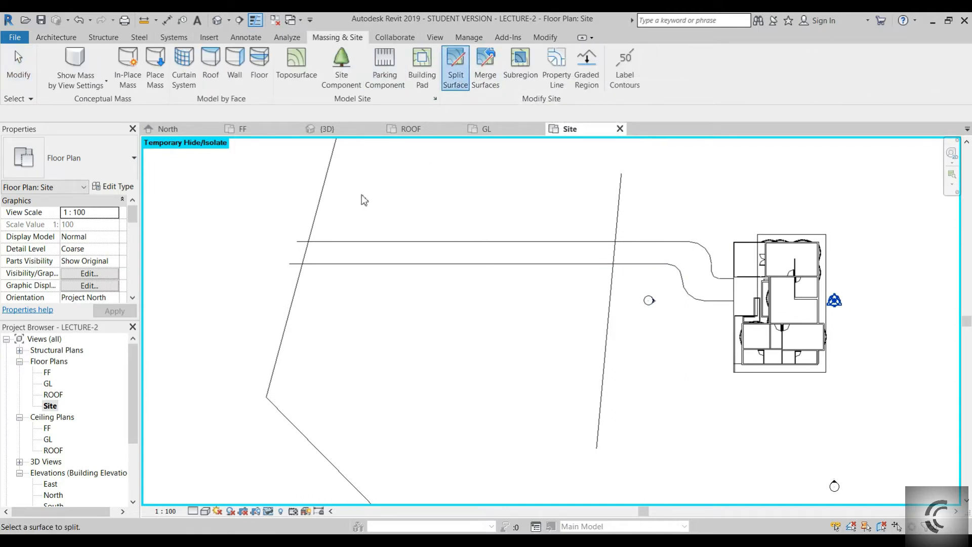
left_click(320, 199)
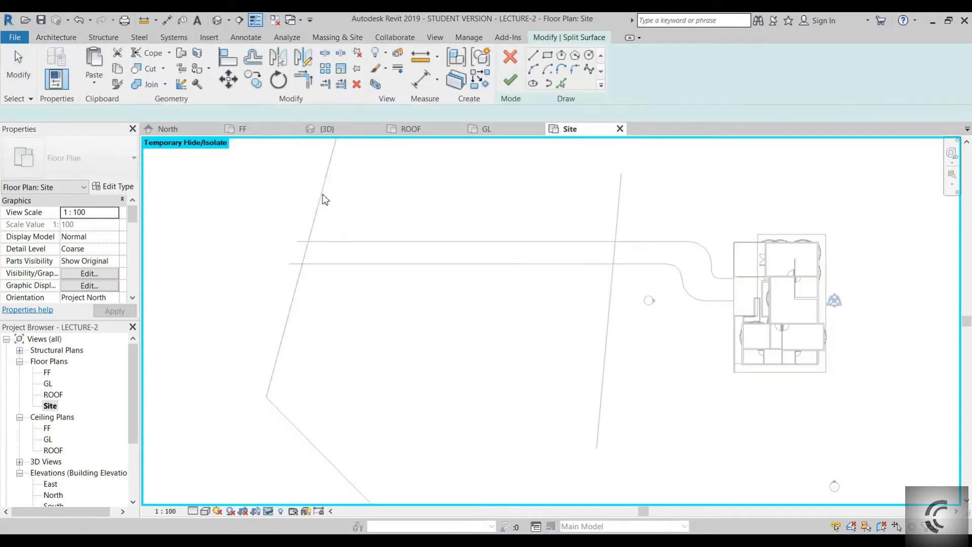
left_click(562, 84)
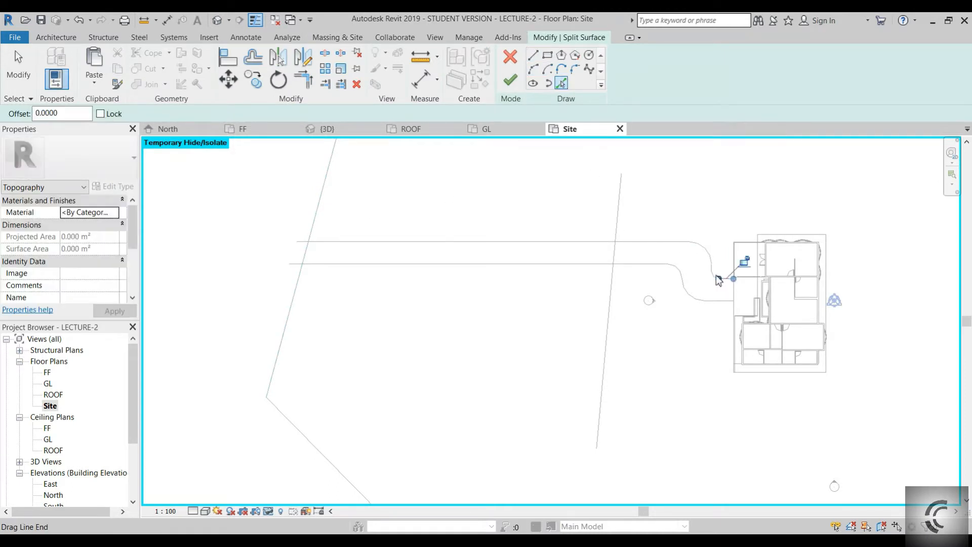
key("Tab")
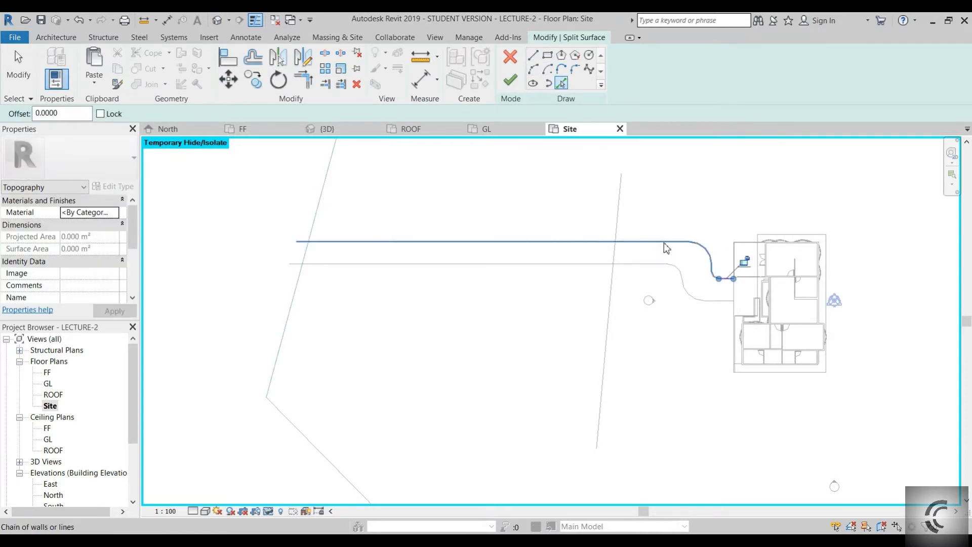
left_click(664, 242)
key("Tab")
left_click(686, 284)
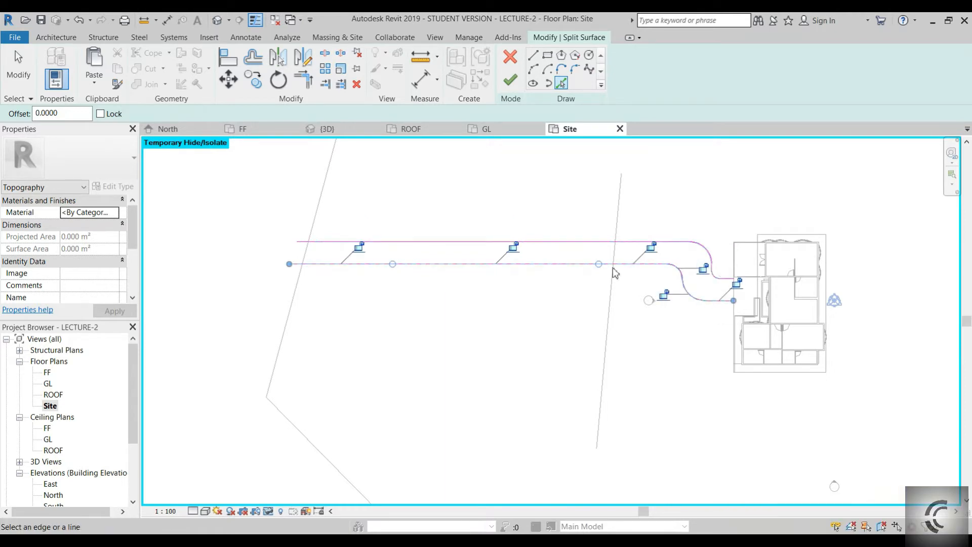
- Try to finish the split and delete an overlapping copy of the short upper driveway line at the pad
left_click(519, 85)
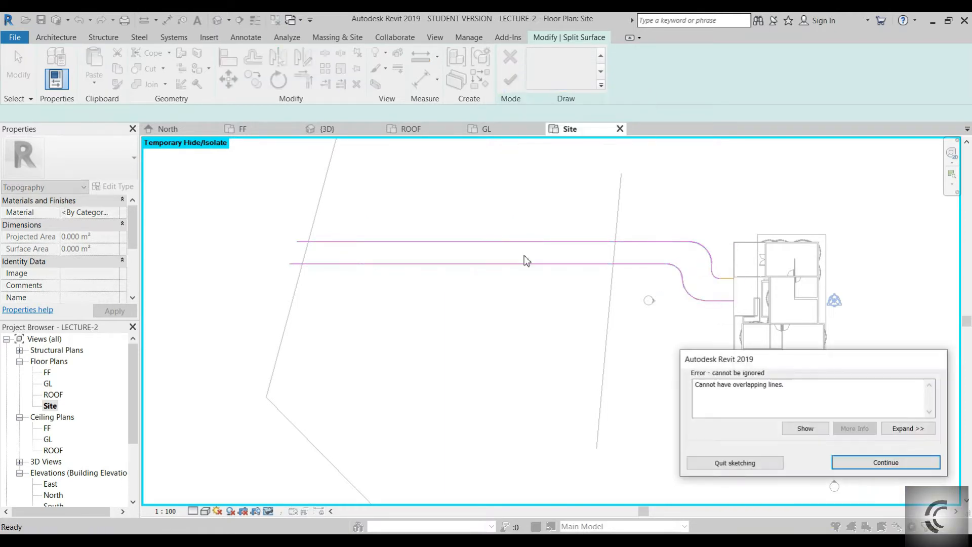
left_click(843, 462)
scroll(725, 281, "up", 2)
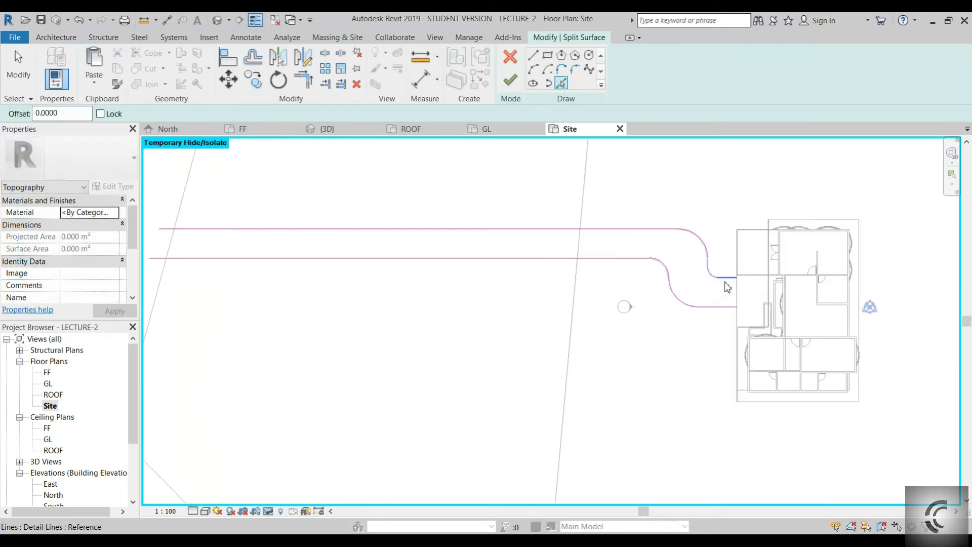
left_click(725, 281)
scroll(725, 281, "up", 2)
key("d")
key("e")
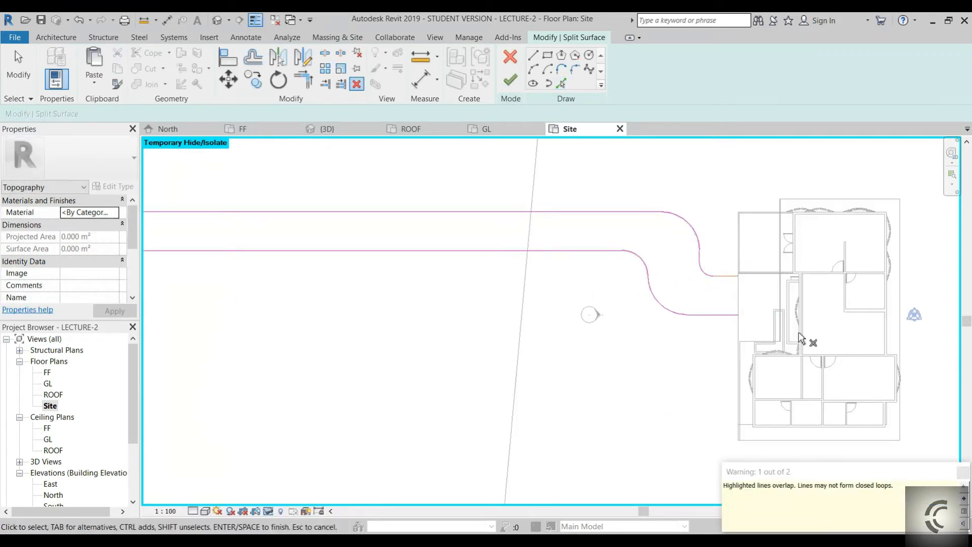
key("Escape")
left_click(727, 276)
key("Delete")
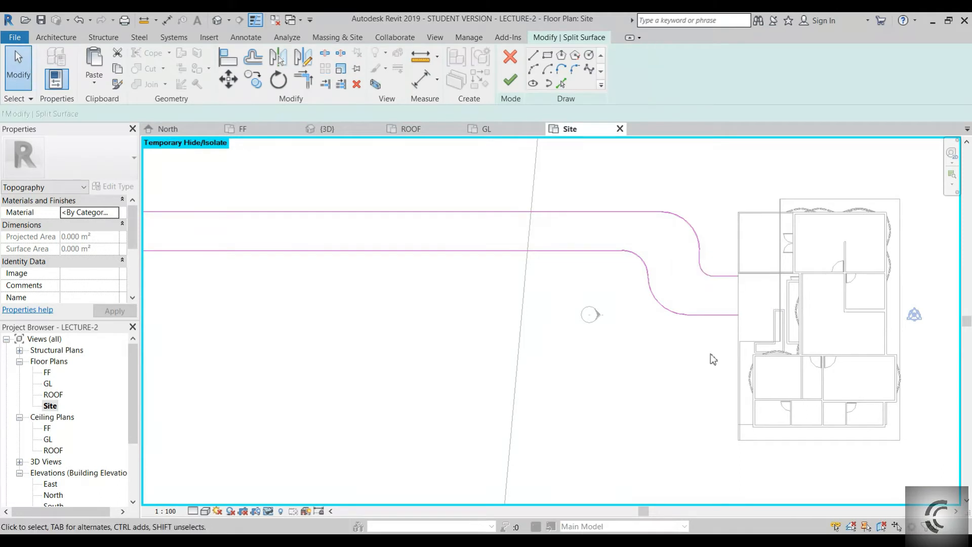
- Retry finishing the split and remove the remaining duplicate of the 2 m upper sketch line beside the pad
left_click(510, 80)
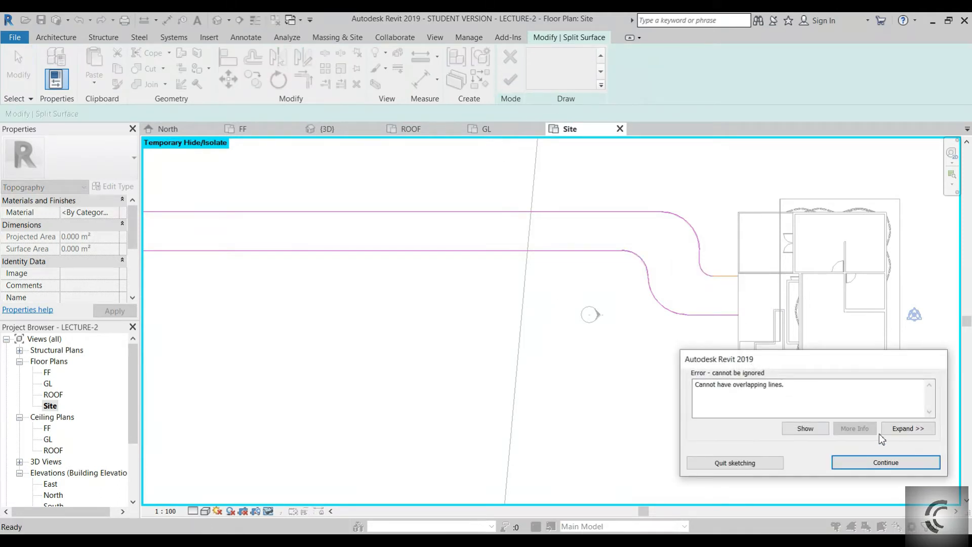
key("Return")
scroll(725, 277, "up", 3)
left_click(725, 276)
key("Delete")
left_click(685, 354)
left_click(721, 276)
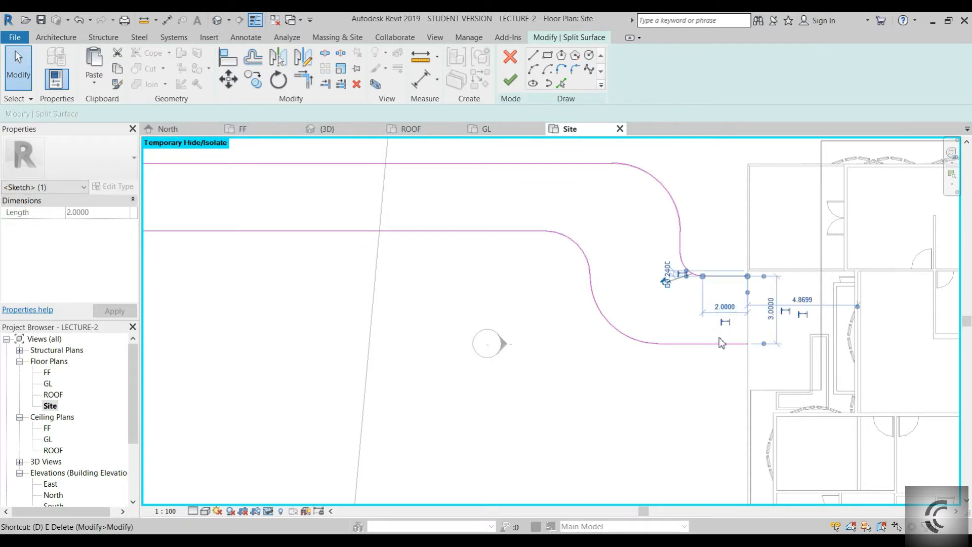
key("Delete")
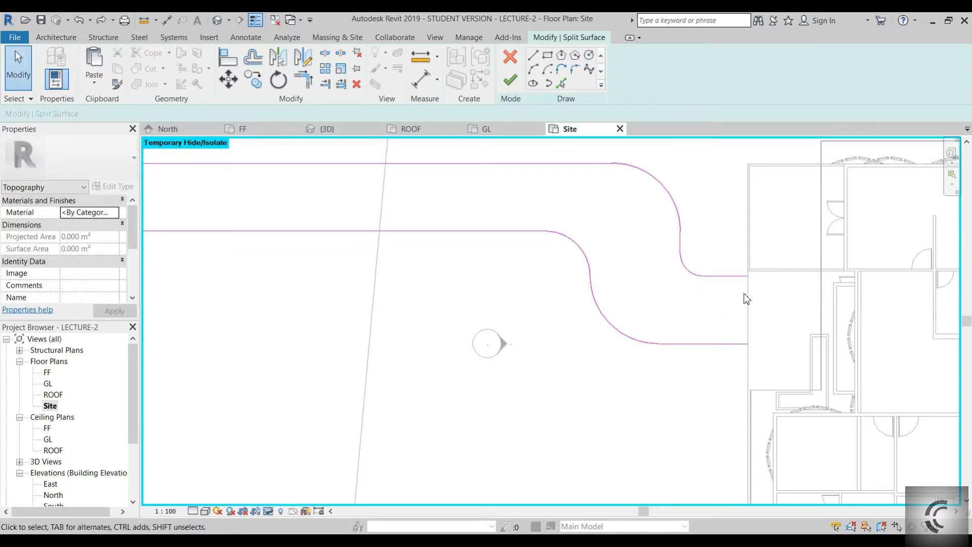
- Complete the toposurface split along both driveway edges
left_click(510, 80)
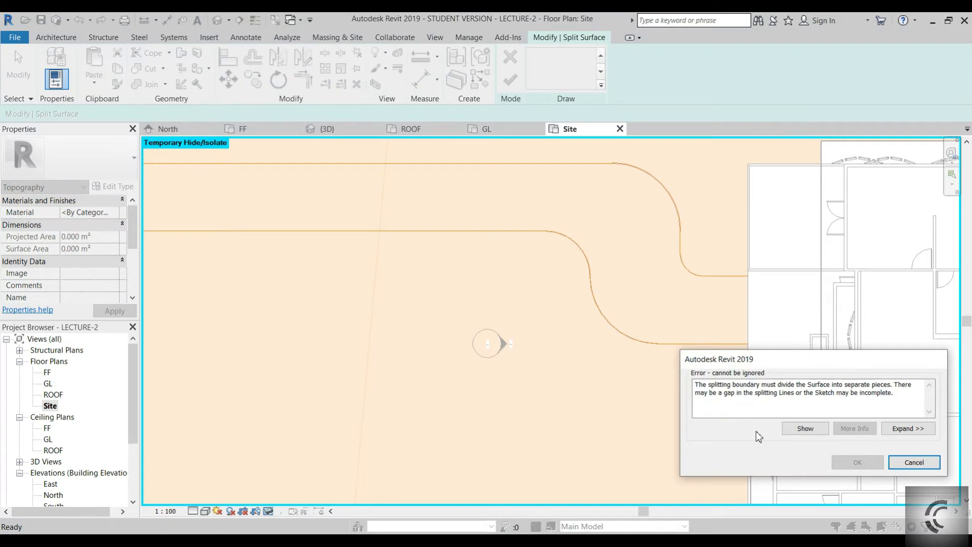
scroll(628, 422, "down", 3)
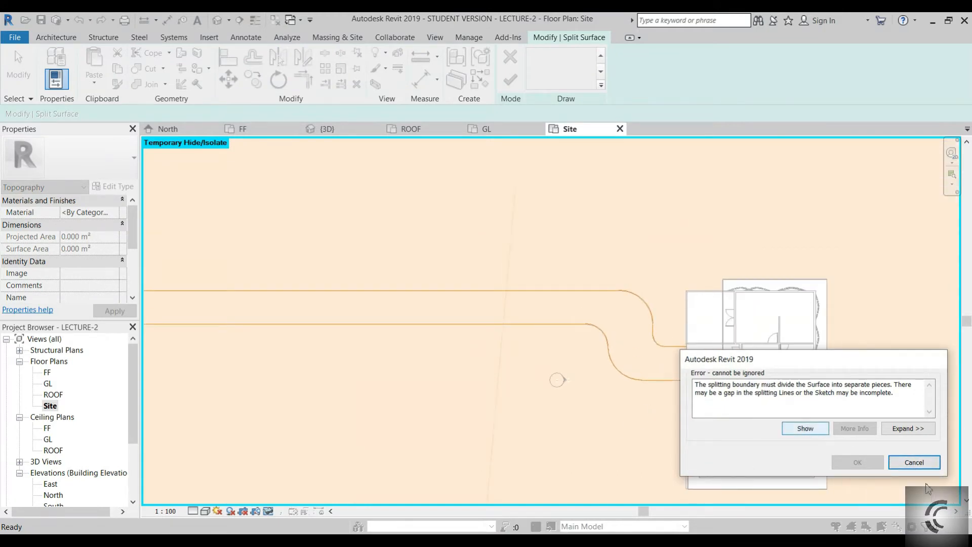
left_click(899, 462)
scroll(527, 326, "down", 2)
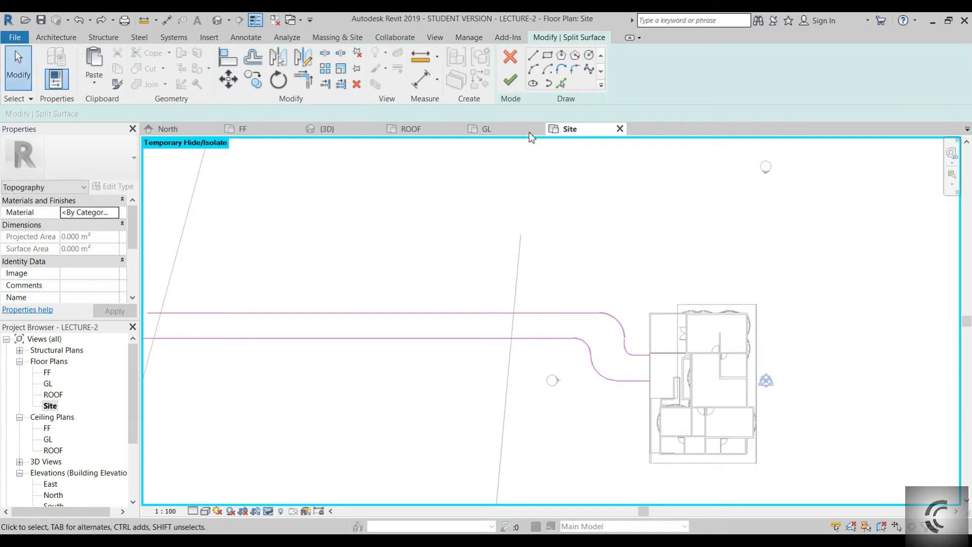
left_click(511, 81)
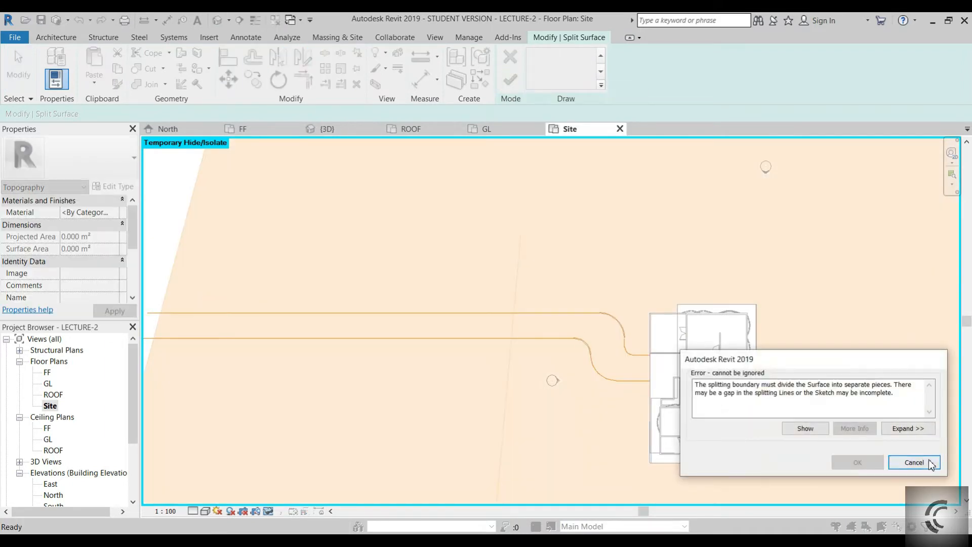
left_click(915, 462)
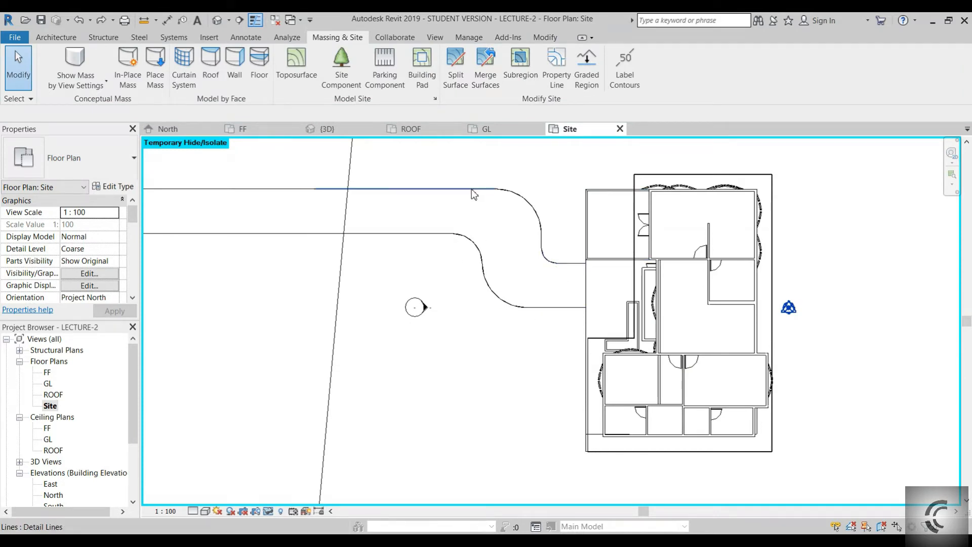
left_click(455, 68)
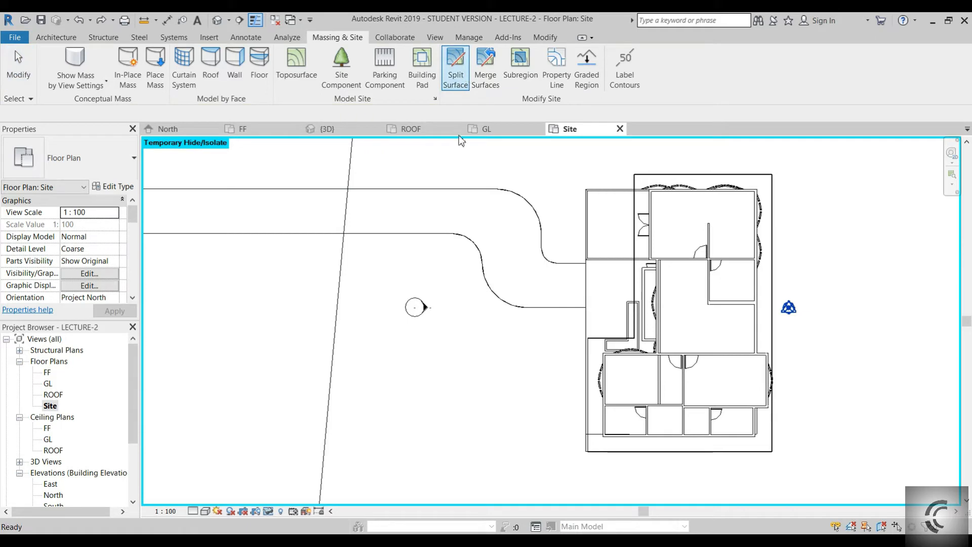
key("Escape")
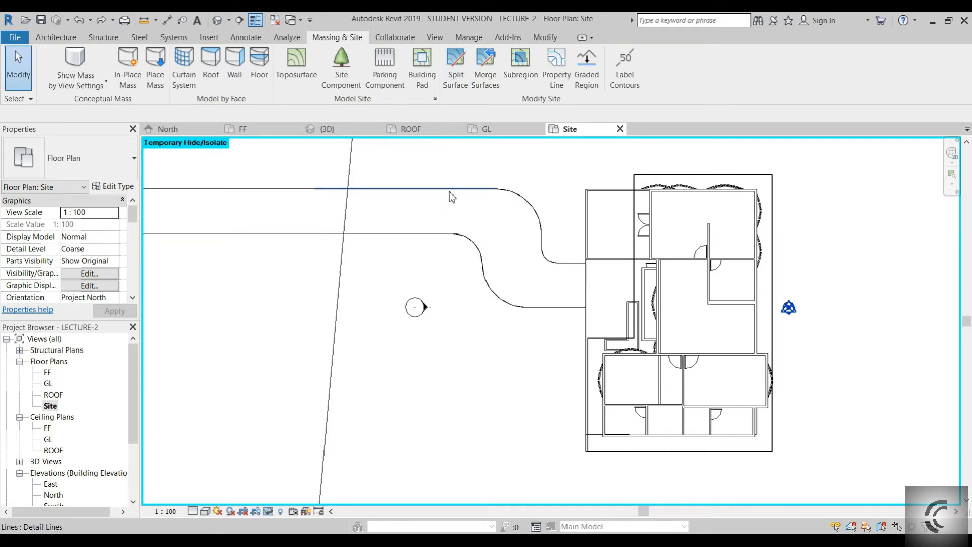
middle_click_drag(471, 179, 526, 226)
scroll(527, 227, "down", 1)
- In the 3D view, assign Concrete, Cast In Situ to the driveway surface and shade it with its render appearance
left_click(352, 133)
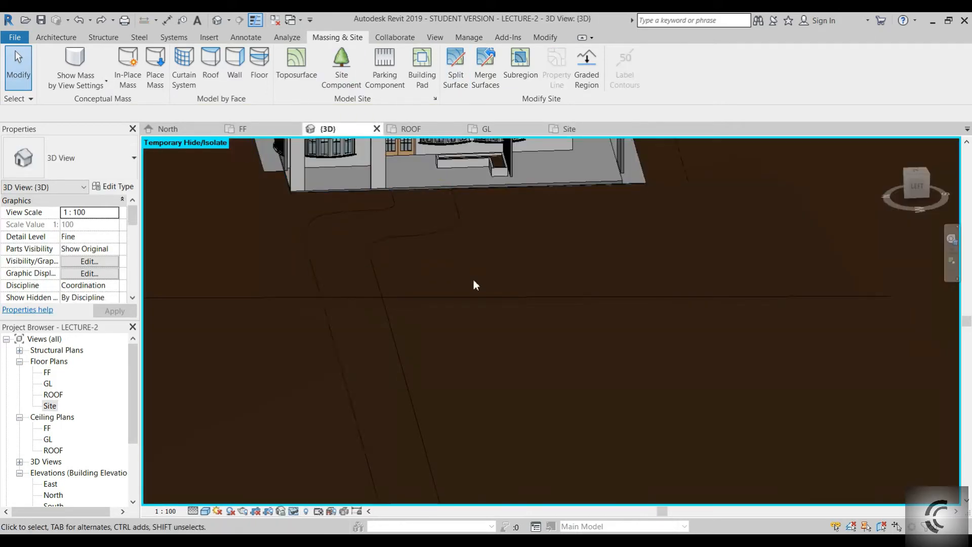
left_click(397, 303)
left_click(90, 212)
left_click(115, 213)
left_click(357, 193)
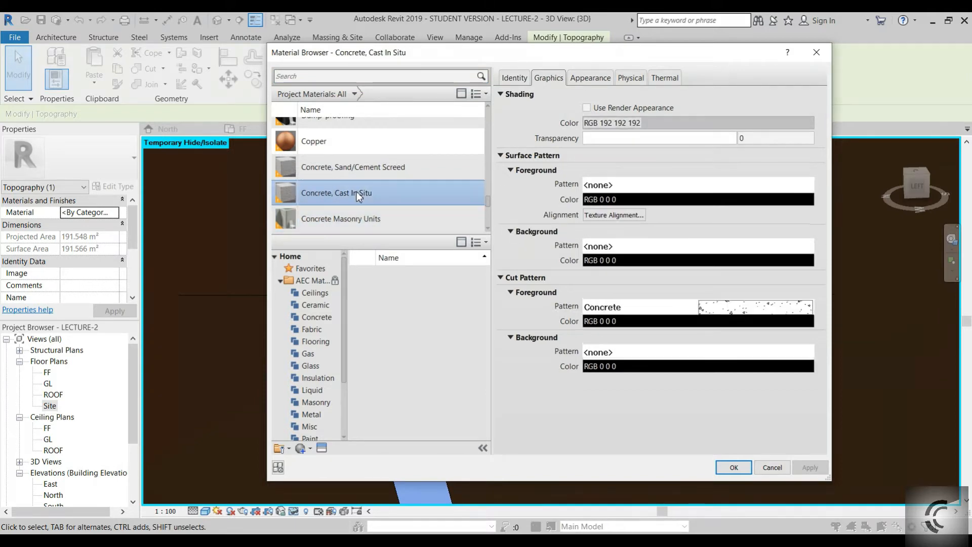
left_click(586, 108)
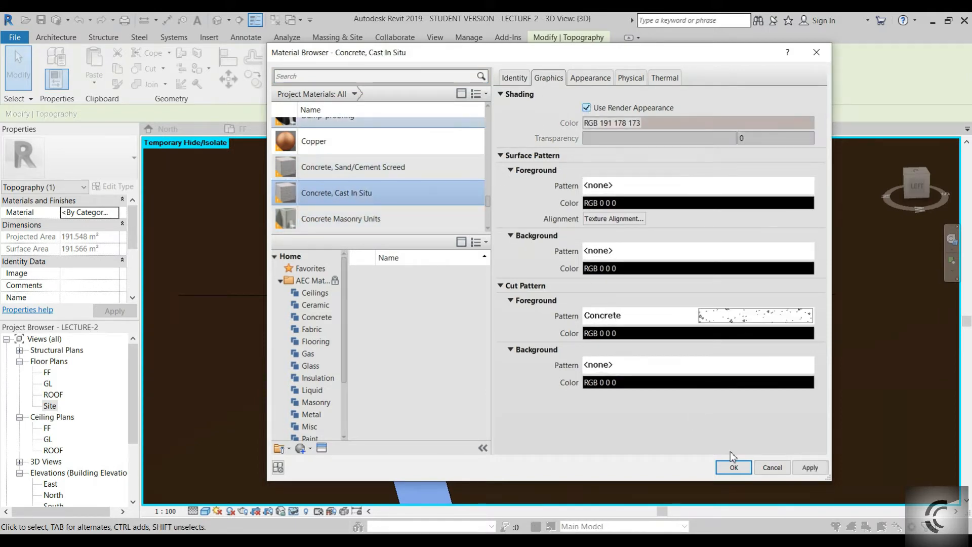
scroll(336, 109, "up", 1)
left_click(333, 78)
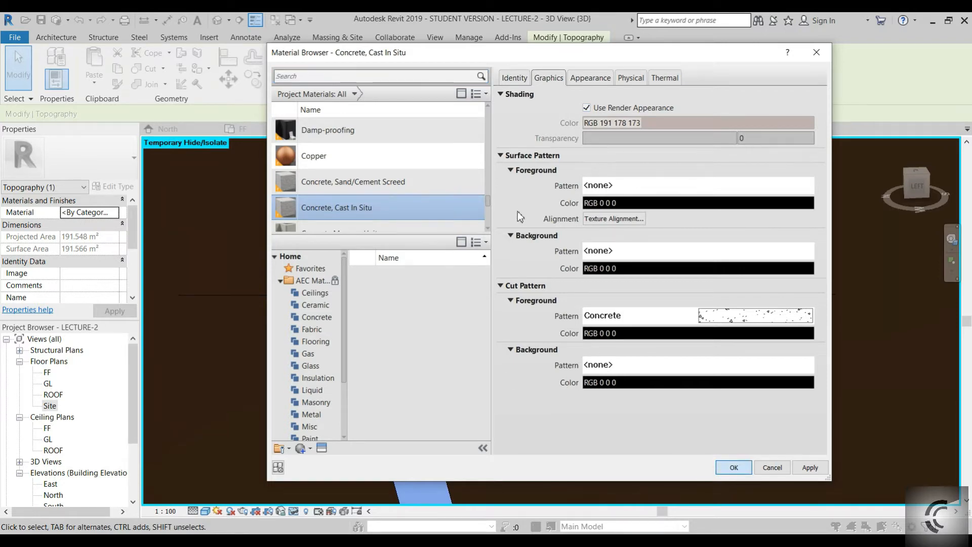
key("Return")
key("Escape")
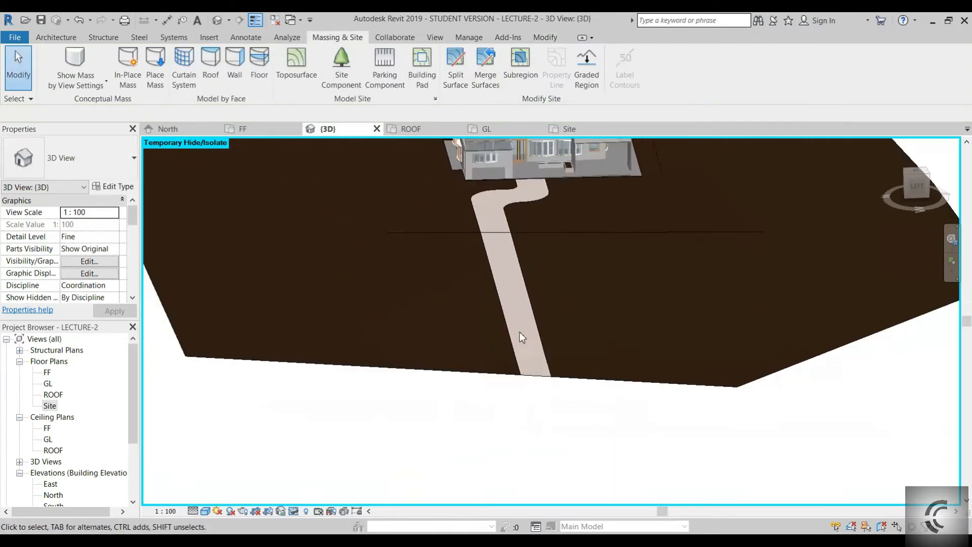
- Assign the Plant material from the grass search results to the surrounding toposurface and shade it with its render appearance
left_click(459, 372)
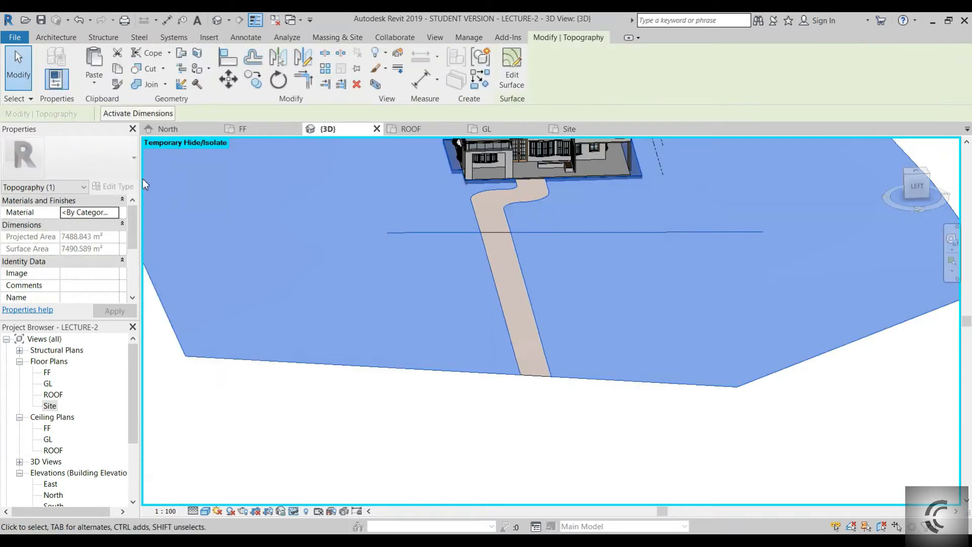
left_click(116, 215)
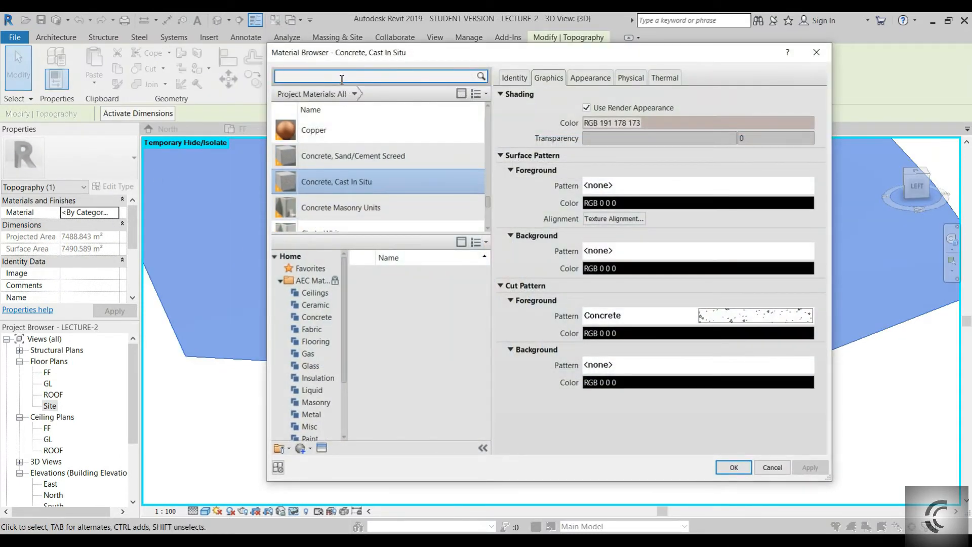
left_click(342, 80)
type("GRAS")
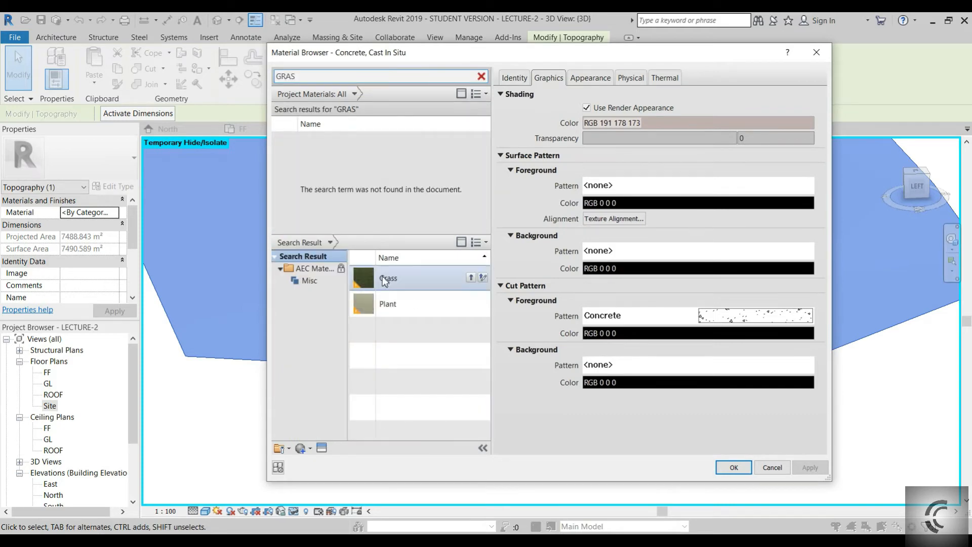
left_click(411, 305)
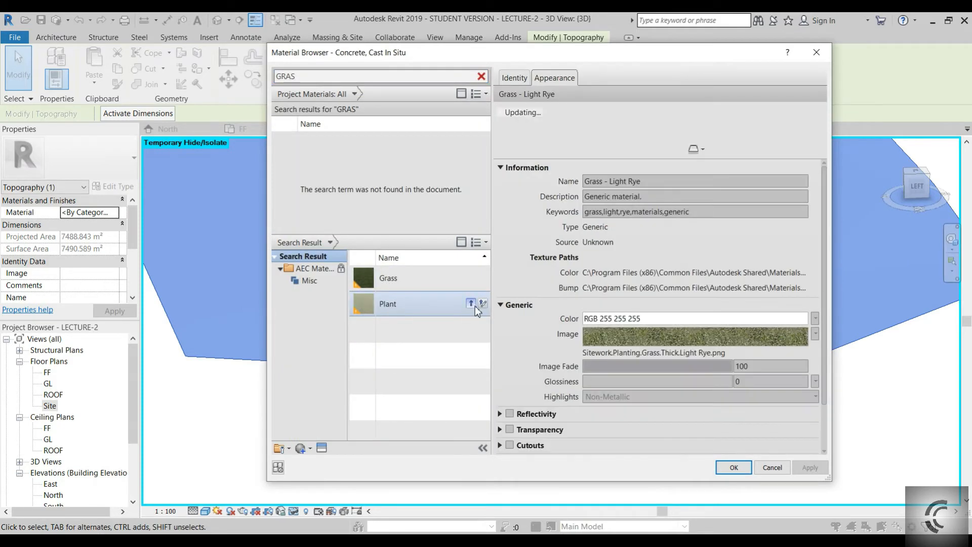
left_click(472, 304)
left_click(588, 108)
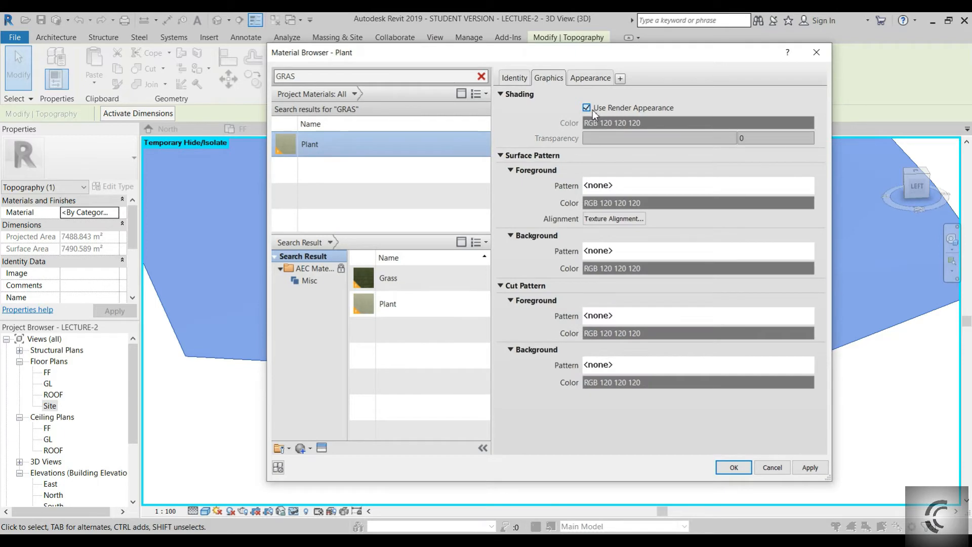
left_click(733, 467)
left_click(458, 410)
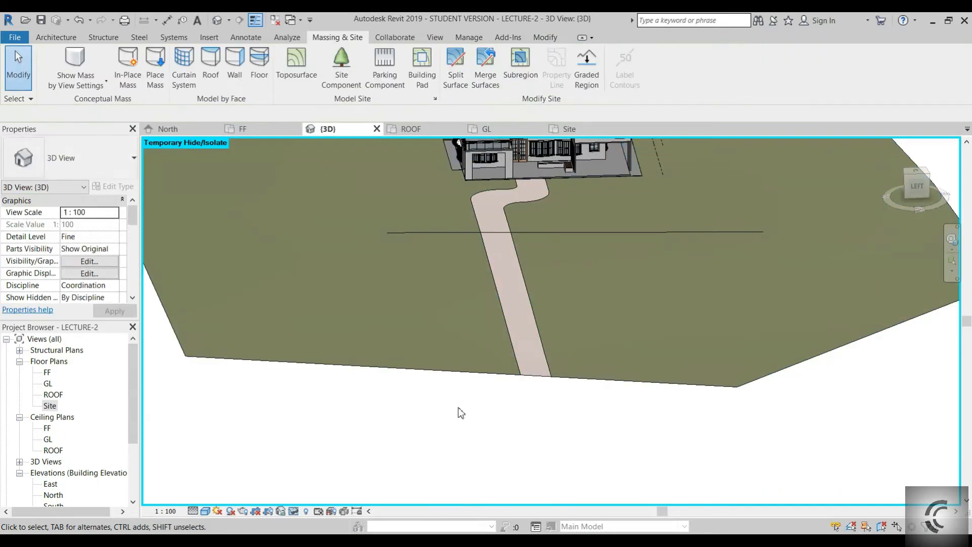
- Delete the building pad extending around the base of the house in the 3D view
middle_click_drag(463, 376, 596, 323, "shift")
scroll(527, 261, "down", 1)
middle_click_drag(499, 266, 542, 303)
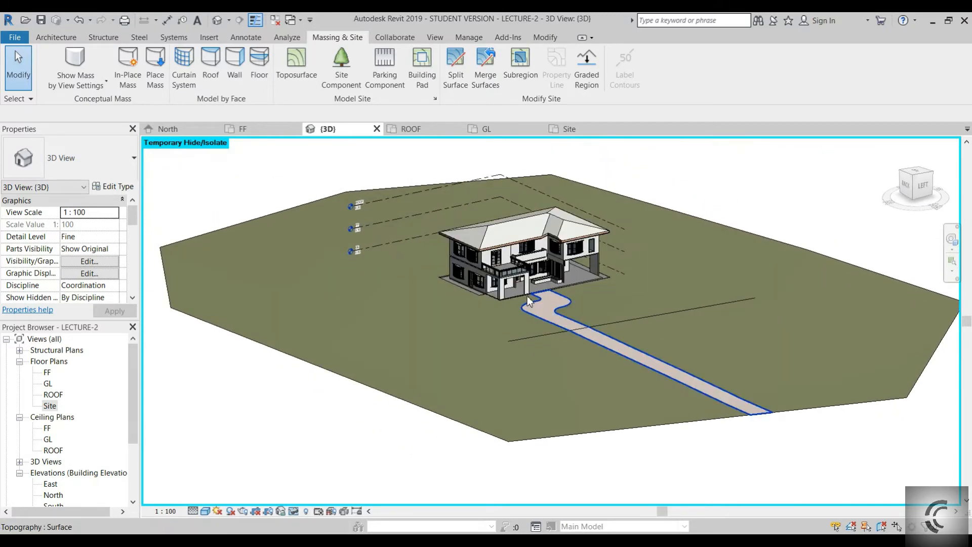
scroll(603, 303, "up", 5)
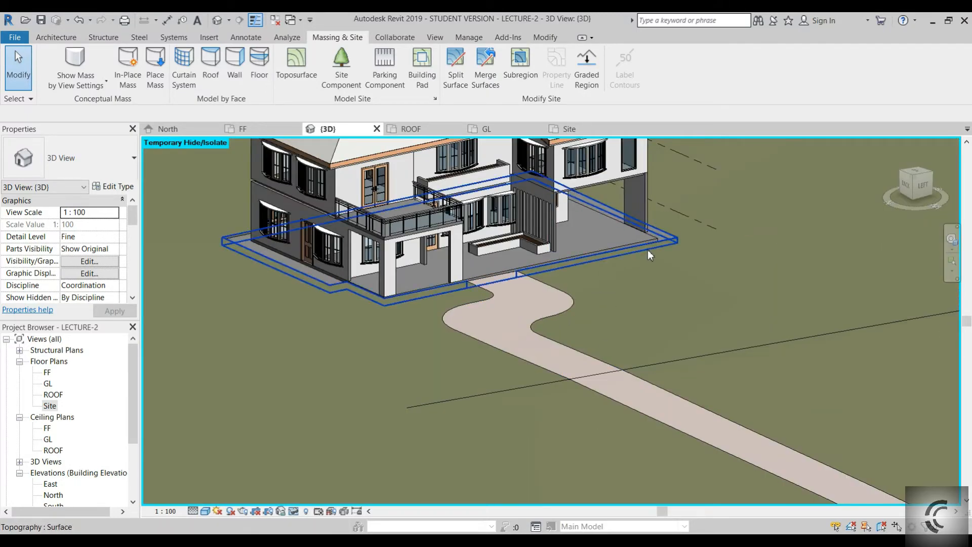
left_click(669, 240)
key("d")
key("e")
scroll(626, 274, "down", 1)
middle_click_drag(585, 293, 512, 365)
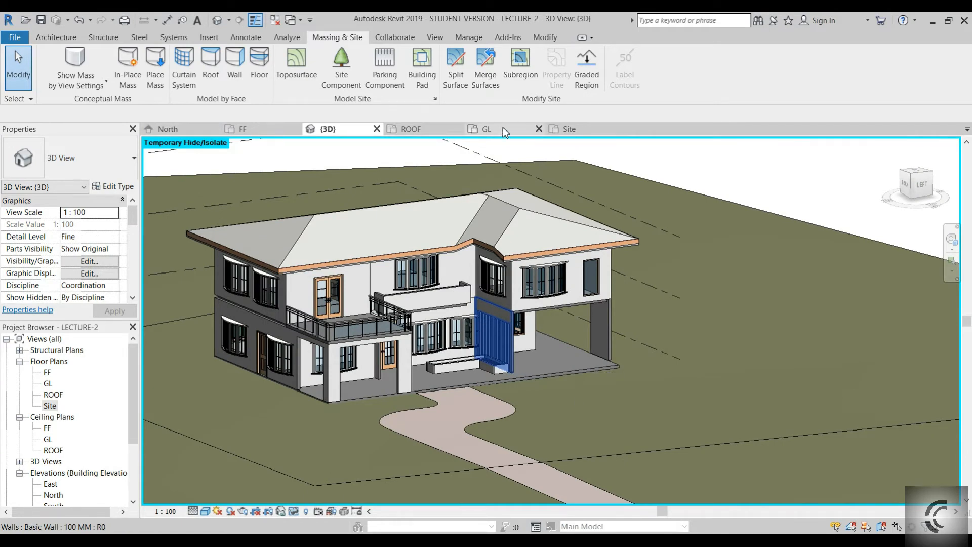
- Temporarily hide the imported VIDEO-2.dwg drawing in the GL floor plan
left_click(486, 129)
scroll(542, 321, "down", 5)
scroll(542, 321, "down", 3)
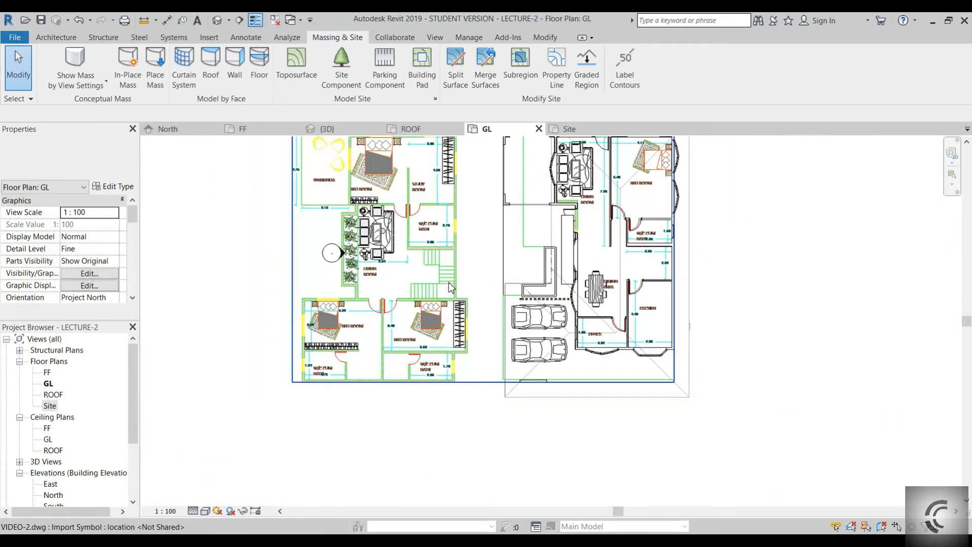
left_click(470, 218)
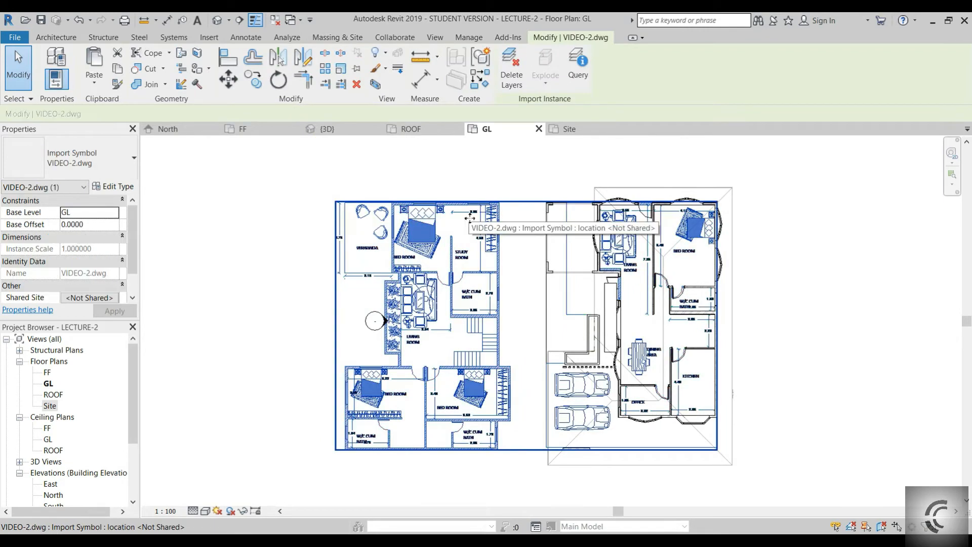
key("h")
key("h")
scroll(564, 311, "up", 2)
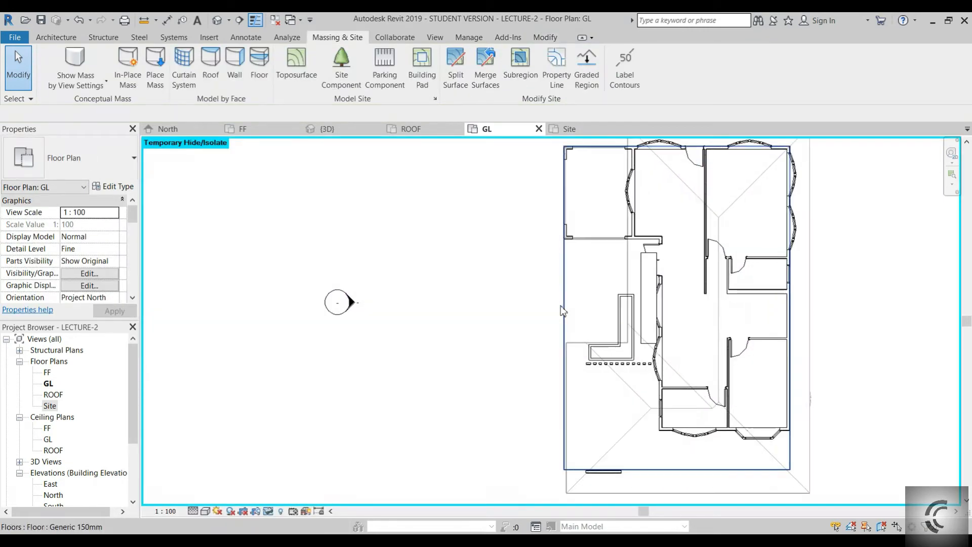
middle_click_drag(550, 306, 565, 291)
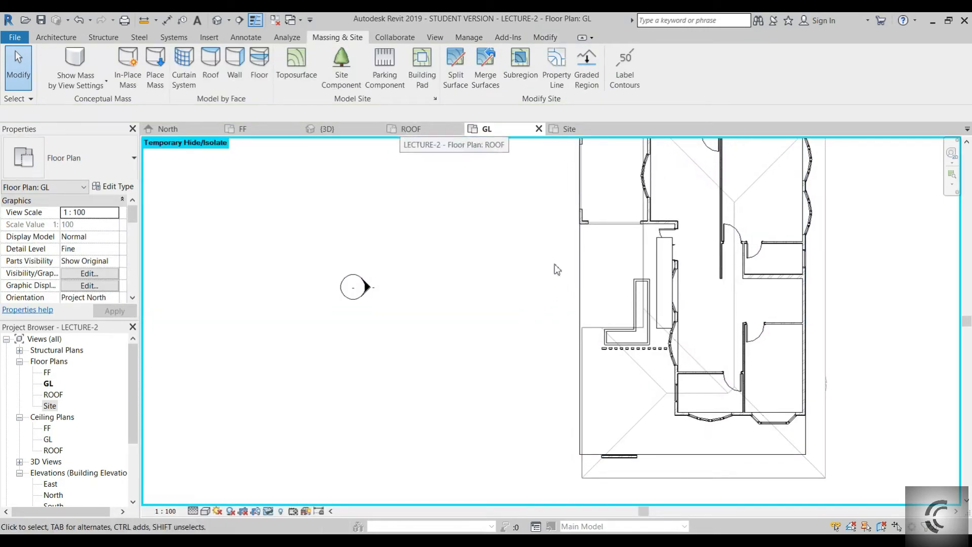
- Select the ground floor slab in the GL plan and check its extent in the 3D view
left_click(582, 285)
left_click(347, 129)
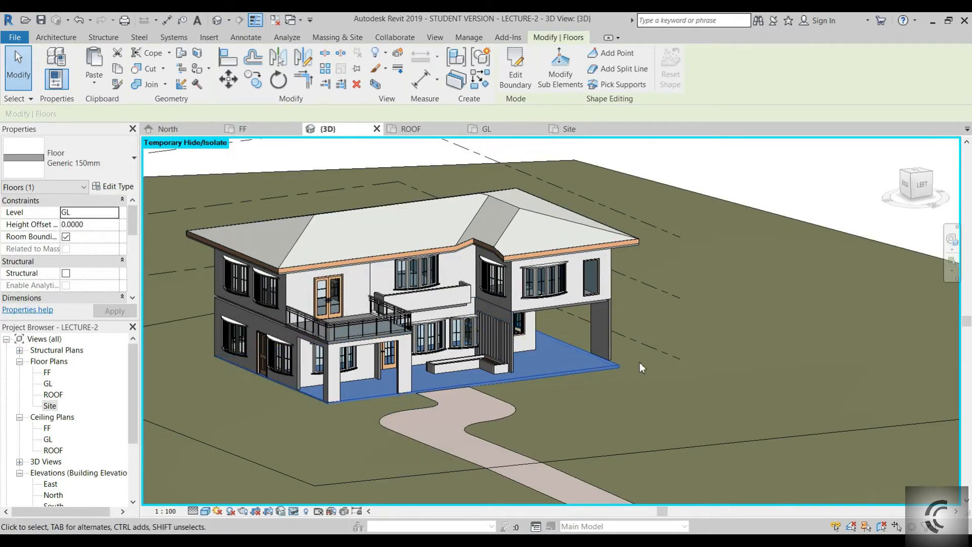
left_click(491, 129)
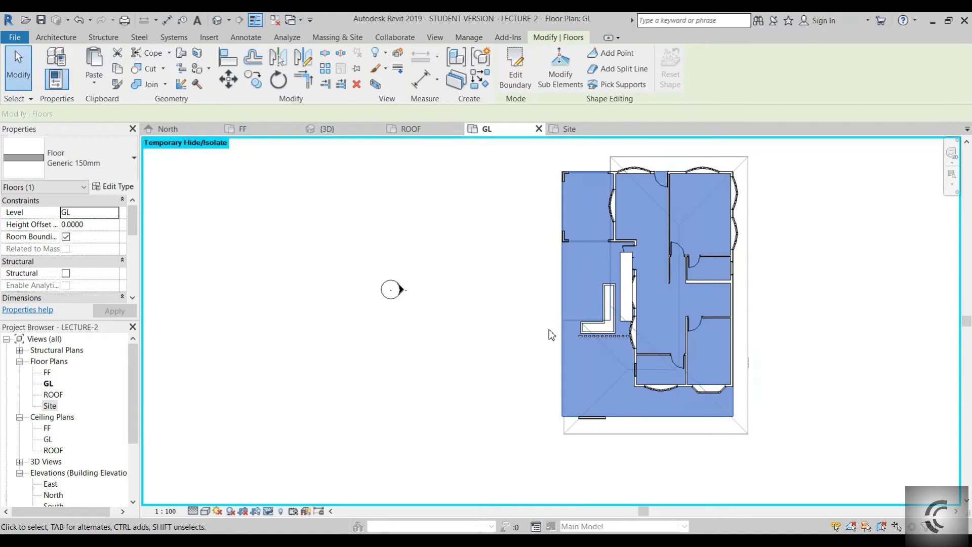
scroll(552, 328, "up", 2)
left_click(518, 236)
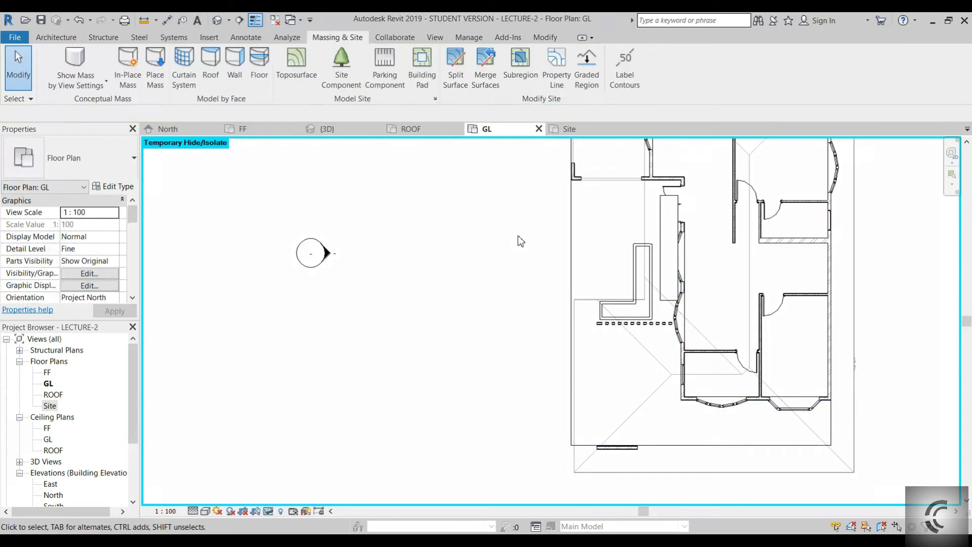
- Draw a rectangular enclosure of 150 MM basic walls, 0.75 m high and about 2.7 m wide, outside the floor edge beside the planter in the GL plan
key("w")
key("a")
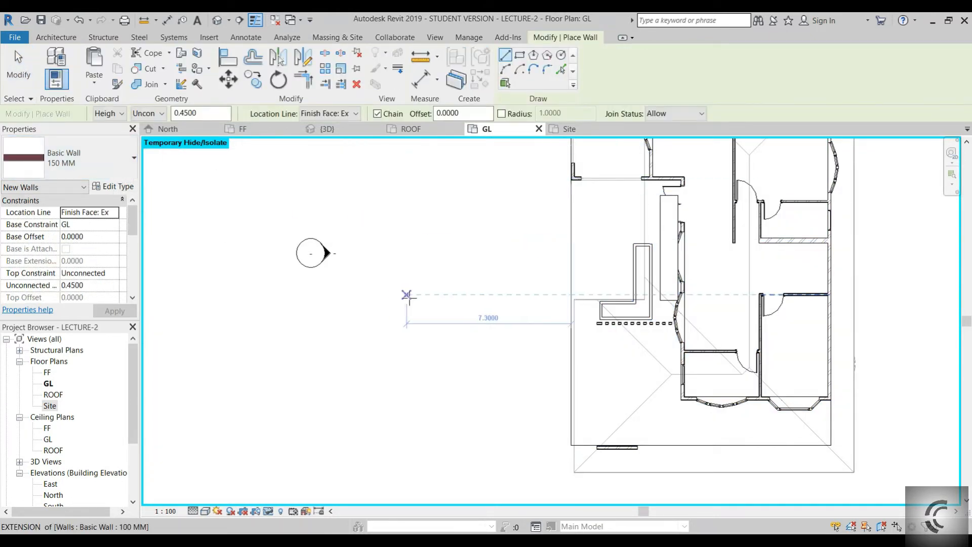
left_click(521, 57)
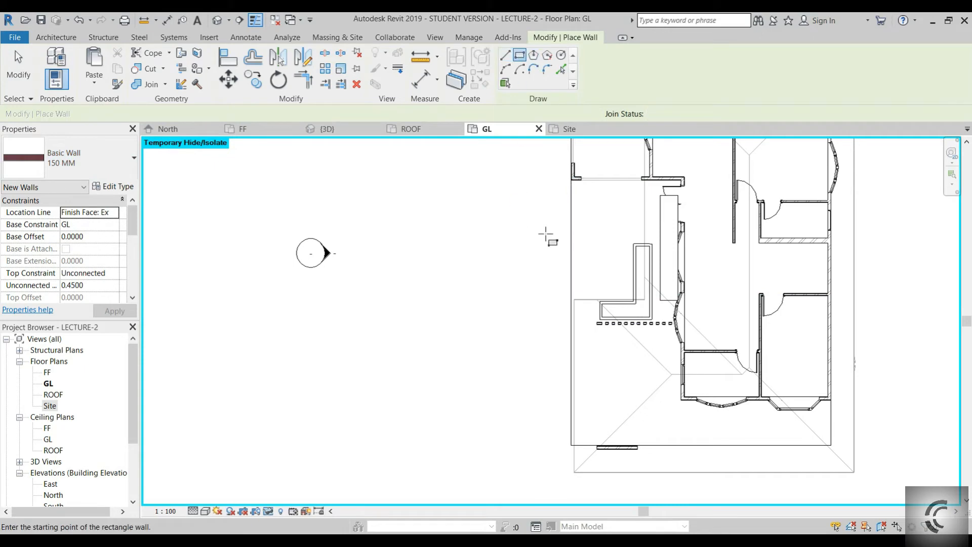
scroll(565, 303, "up", 2)
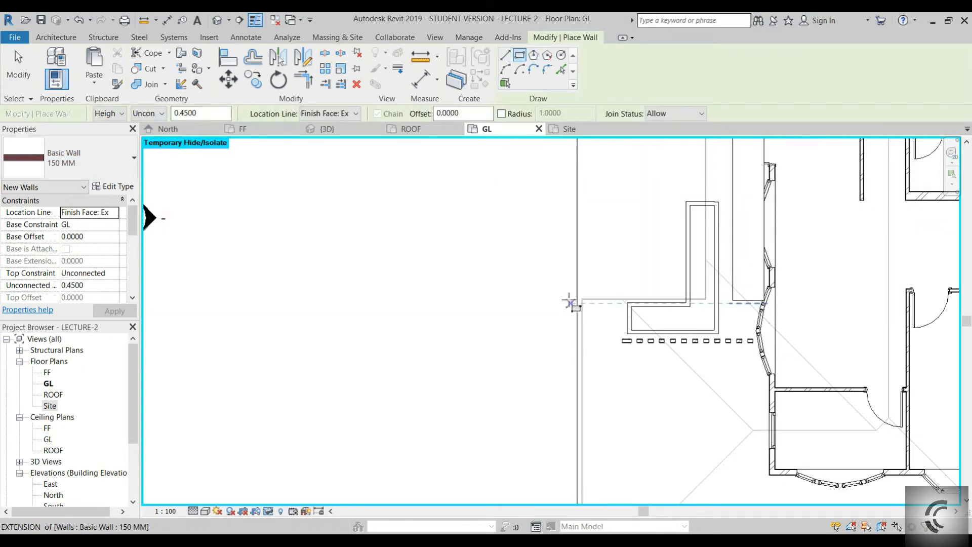
scroll(573, 300, "up", 2)
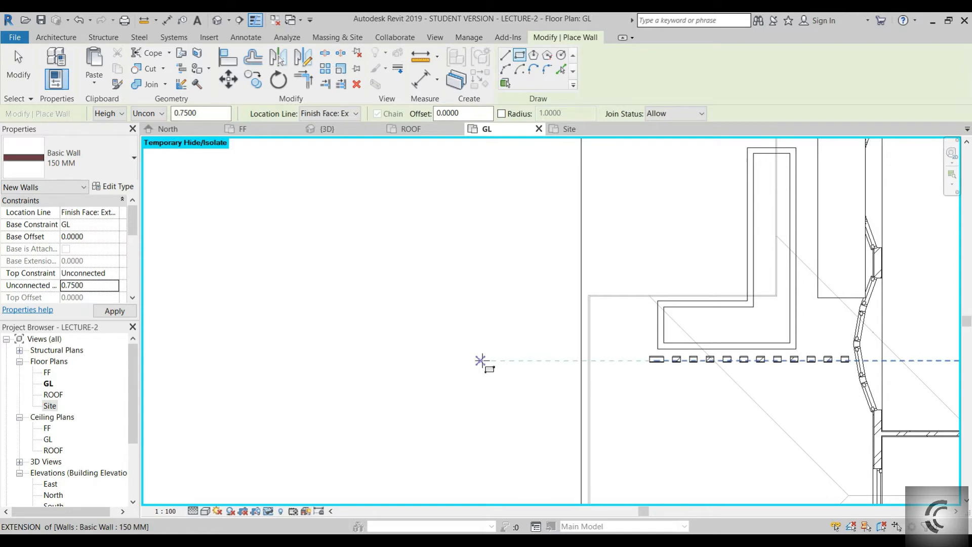
left_click(581, 296)
scroll(450, 393, "down", 1)
middle_click_drag(450, 393, 445, 296)
middle_click_drag(418, 396, 426, 312)
middle_click_drag(428, 454, 421, 398)
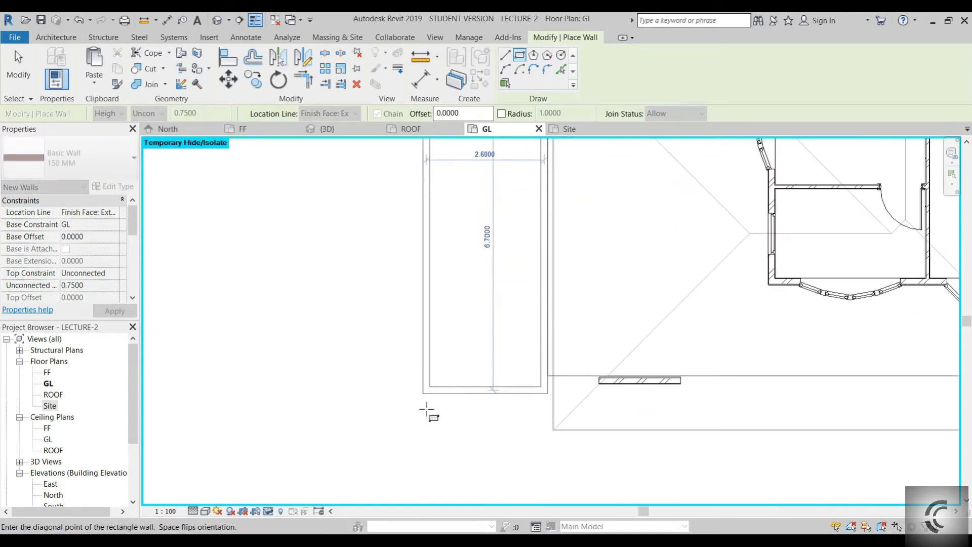
scroll(425, 286, "down", 2)
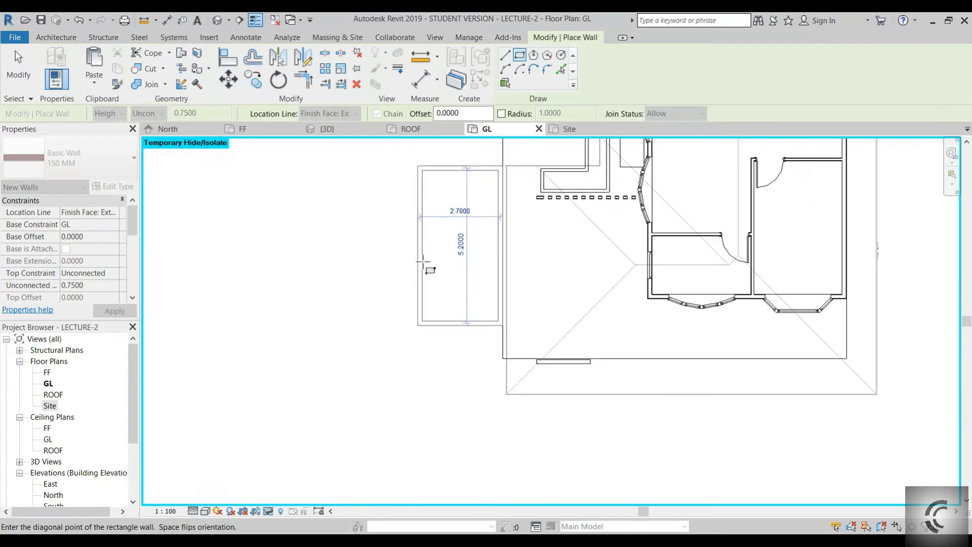
left_click(412, 324)
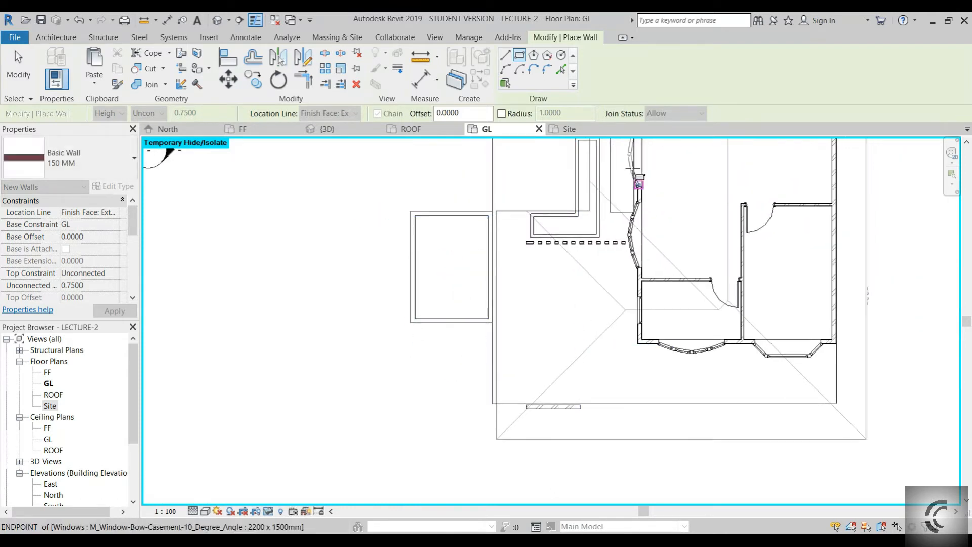
key("Escape")
key("Escape")
- Examine how the new wall enclosure sits relative to the driveway in the 3D view and GL plan
left_click(357, 134)
scroll(507, 365, "up", 5)
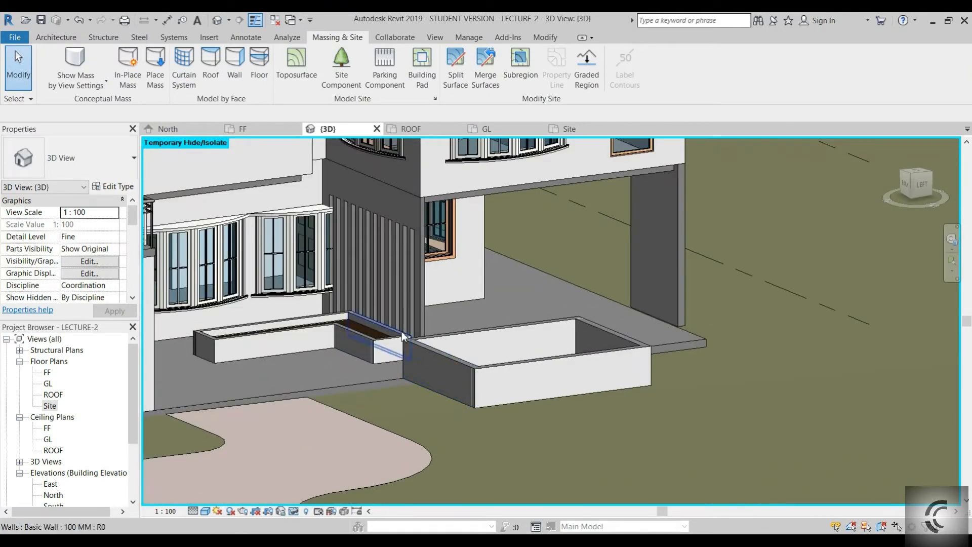
scroll(334, 385, "down", 2)
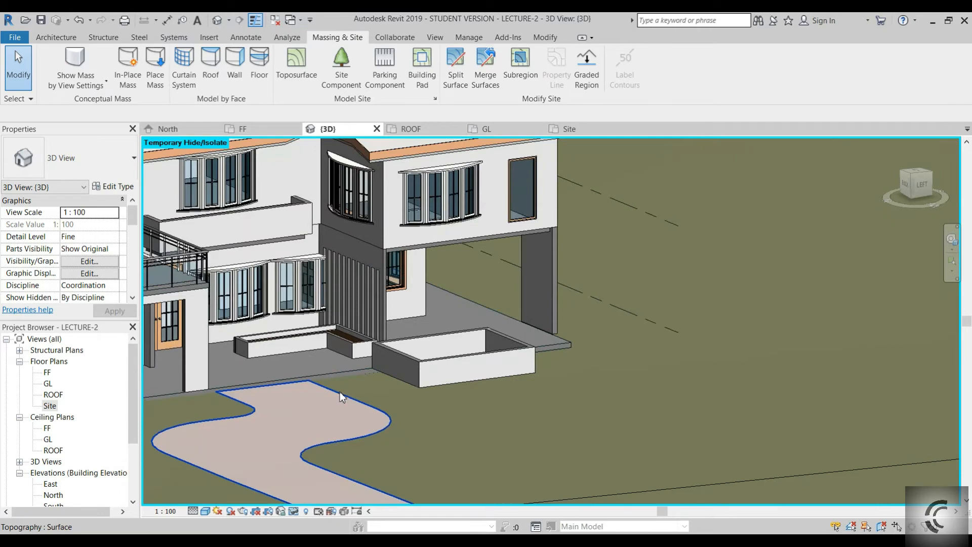
left_click(339, 398)
left_click(484, 129)
scroll(445, 294, "up", 2)
scroll(451, 264, "down", 1)
middle_click_drag(460, 228, 469, 259)
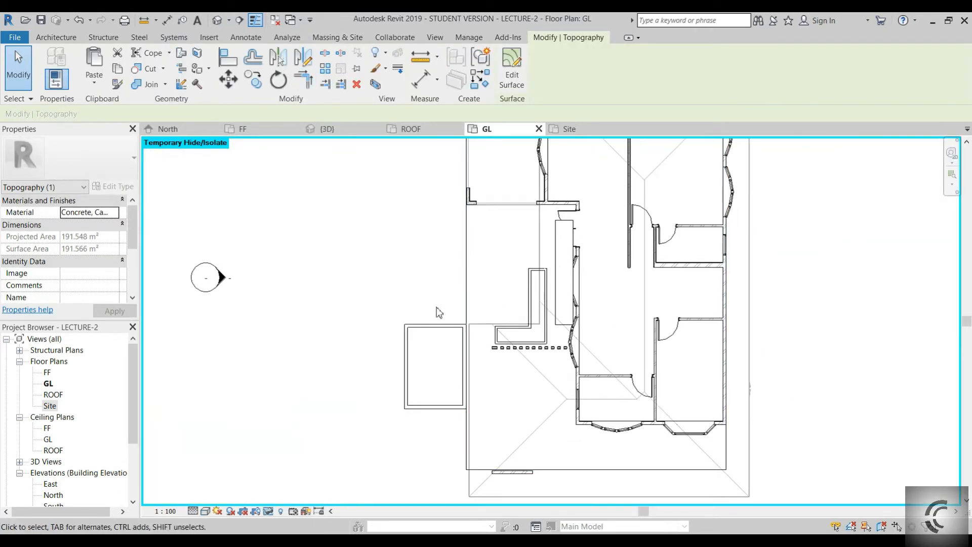
left_click(437, 326)
left_click(434, 282)
- In the Site plan, align the enclosure's upper wall with the lower edge of the driveway
left_click(570, 128)
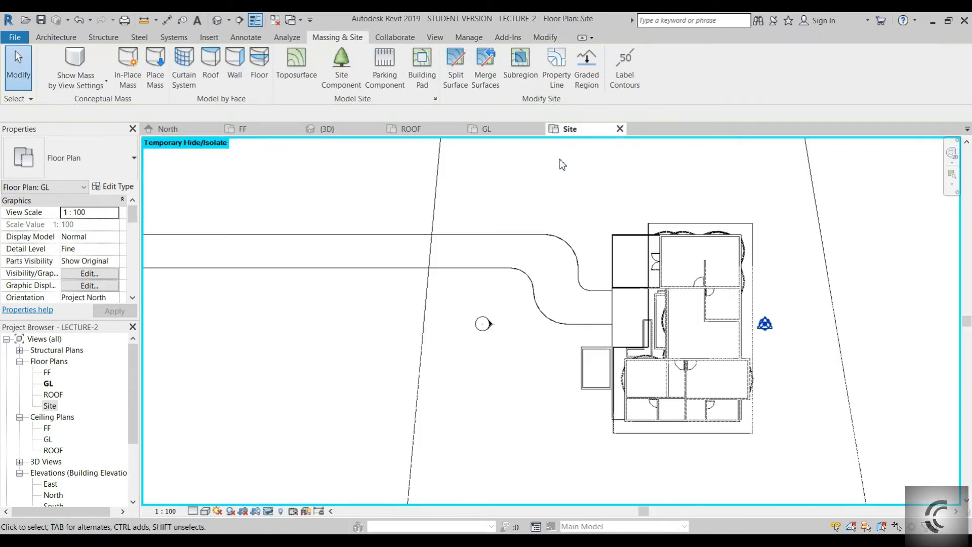
scroll(543, 337, "up", 5)
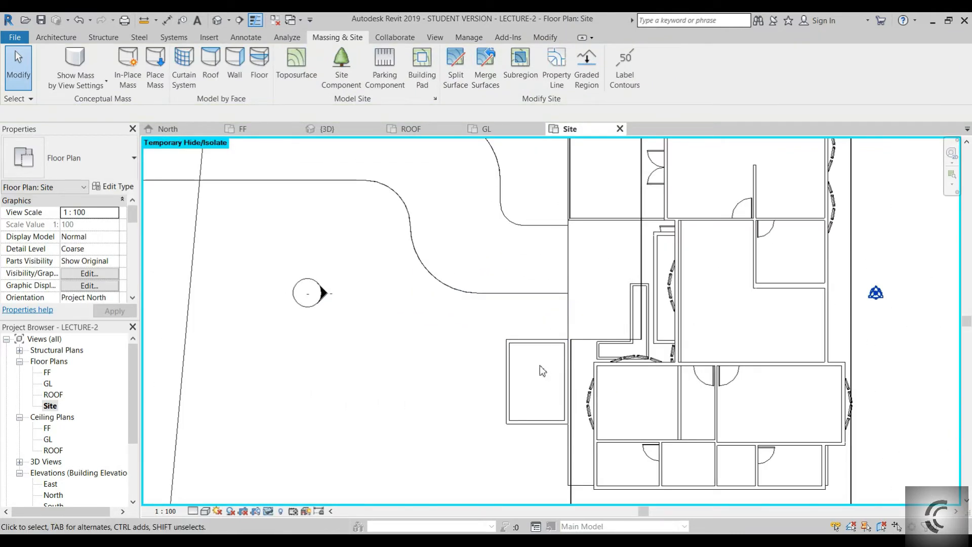
key("l")
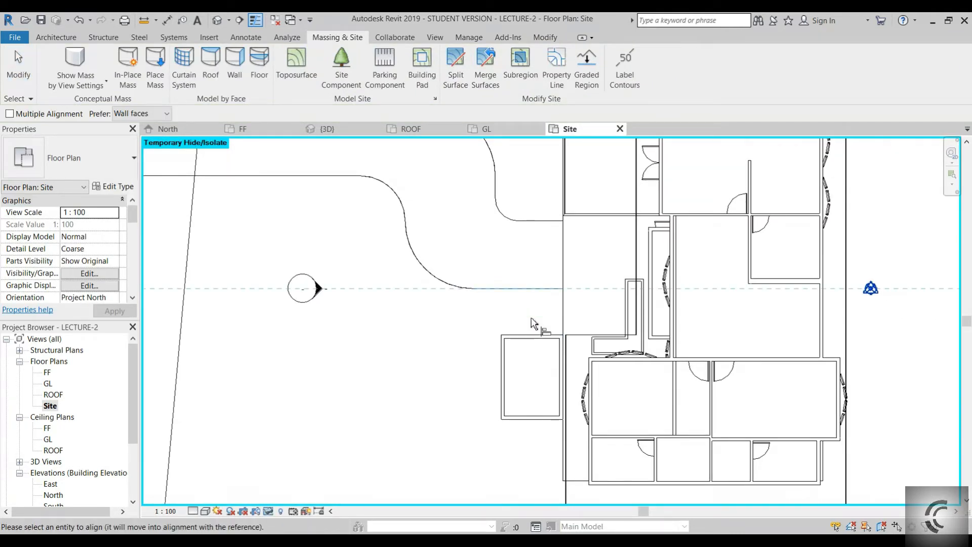
left_click(534, 335)
middle_click_drag(535, 365, 523, 328)
key("Escape")
key("Escape")
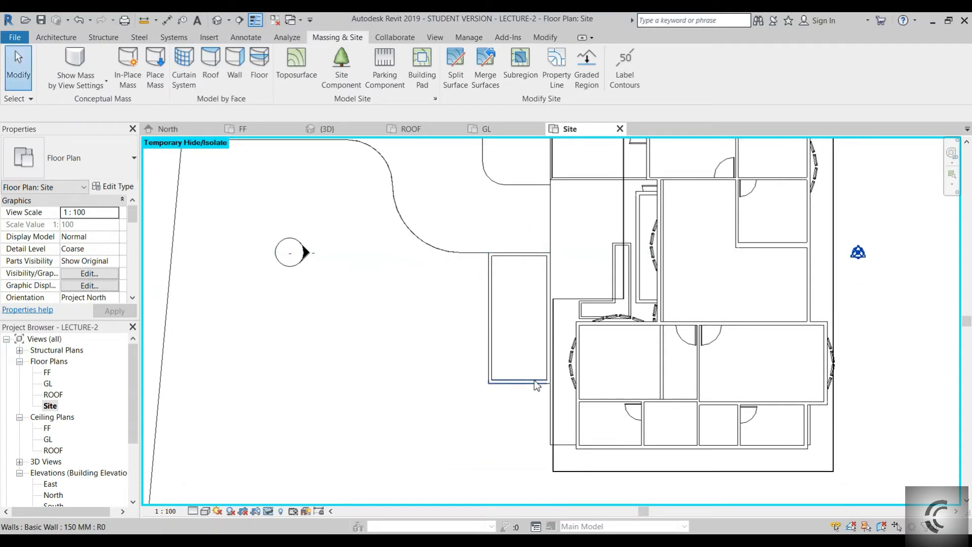
- Shorten the enclosure by moving its lower wall up to about 3.64 m from the short wall at the floor's lower edge
left_click(534, 381)
left_click_drag(534, 379, 529, 359)
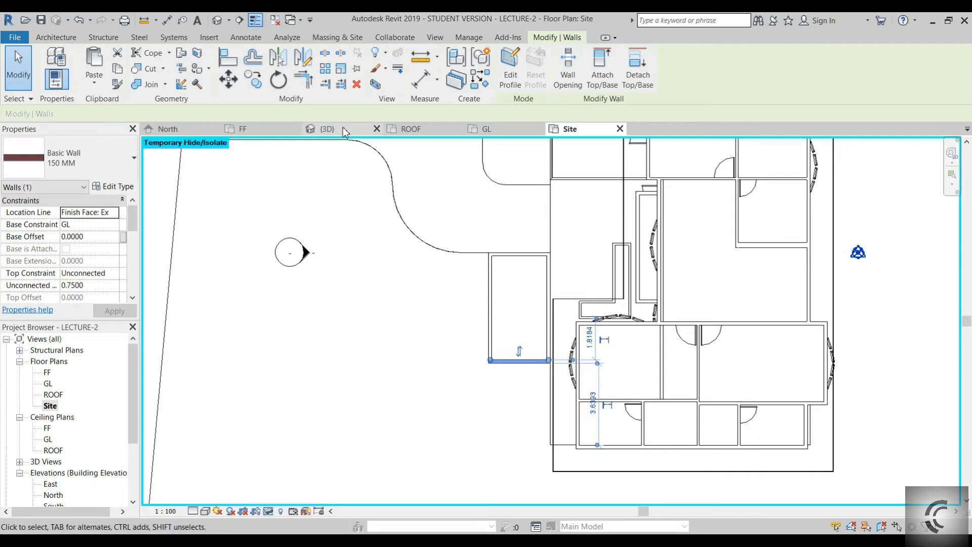
left_click(503, 131)
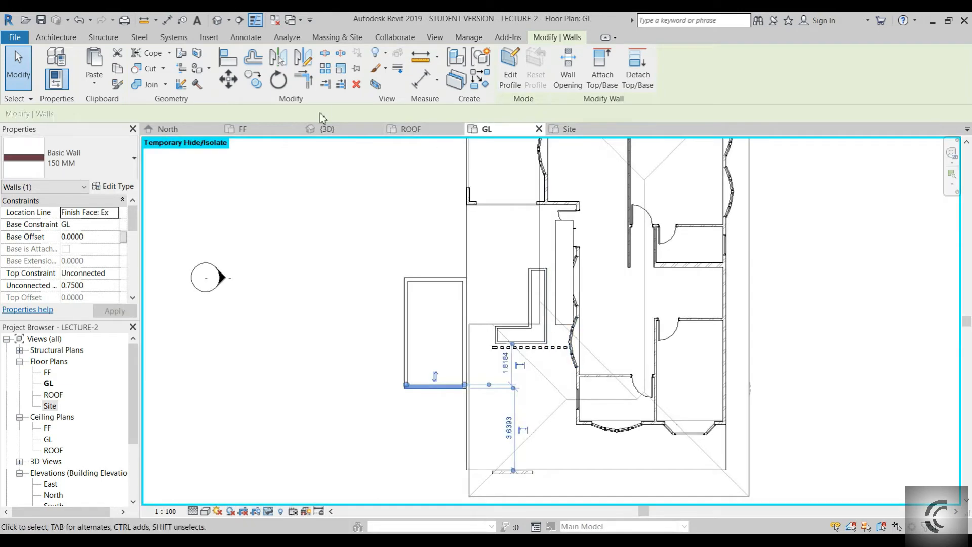
left_click(359, 129)
mouse_move(503, 375)
middle_mouse_down("shift")
mouse_move(459, 402)
mouse_move(484, 363)
mouse_move(495, 364)
middle_mouse_up("shift")
key("Escape")
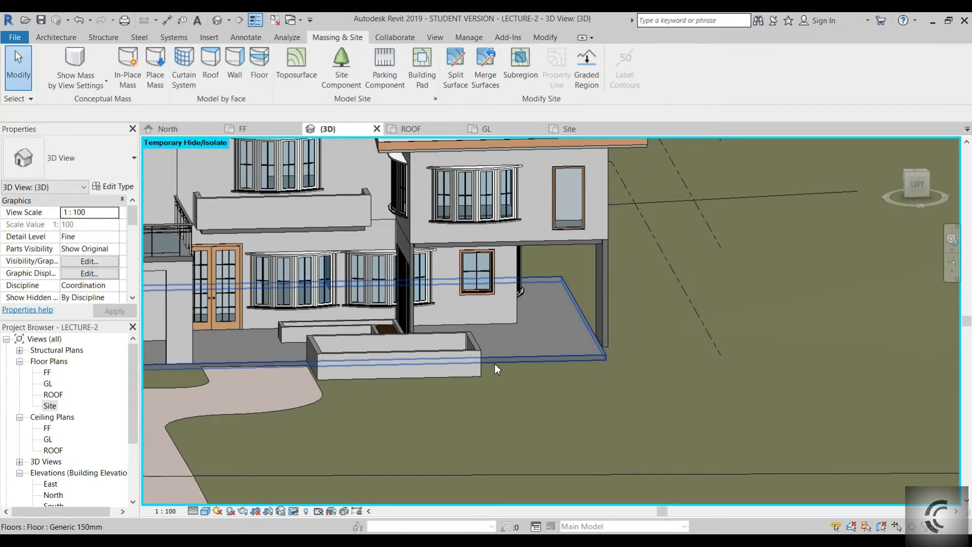
- Move the enclosure's front wall slightly outward from the house in the 3D view
left_click(421, 358)
left_click_drag(420, 357, 421, 358)
key("Escape")
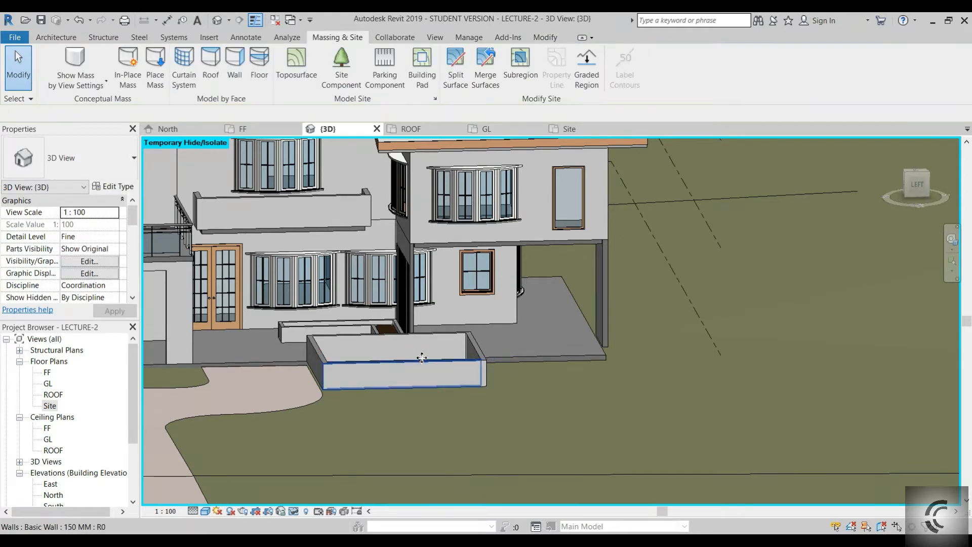
- Set the unconnected height of all four enclosure walls to 0.4 m
key("Tab")
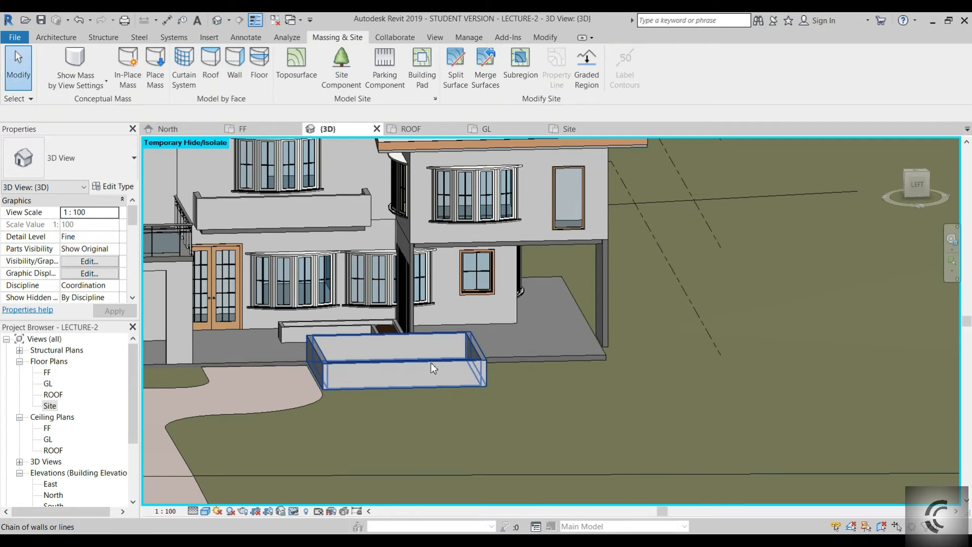
left_click(430, 363)
left_click(52, 285)
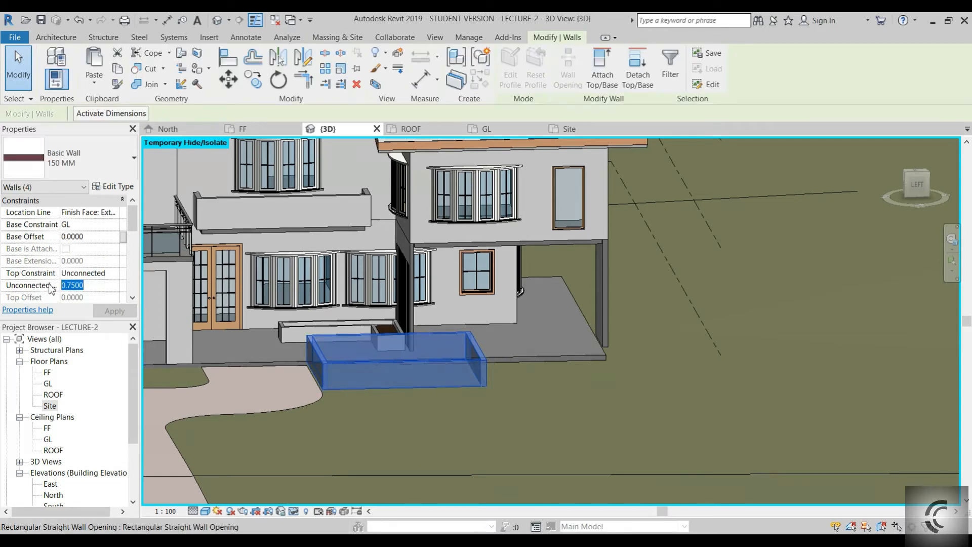
type(".4")
key("Return")
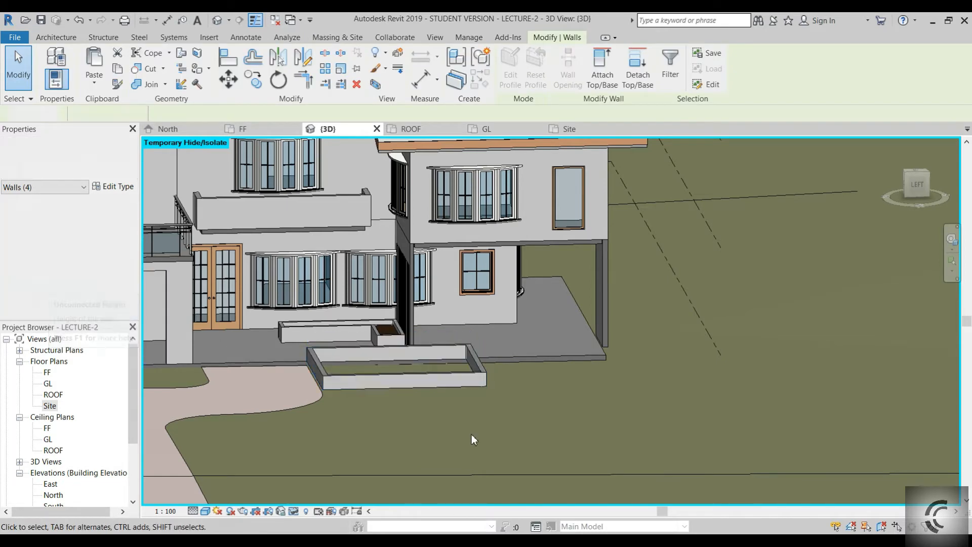
left_click(472, 435)
- Select the chain of enclosure walls again and set their unconnected height to 0.6 m
middle_click_drag(347, 395, 461, 387, "shift")
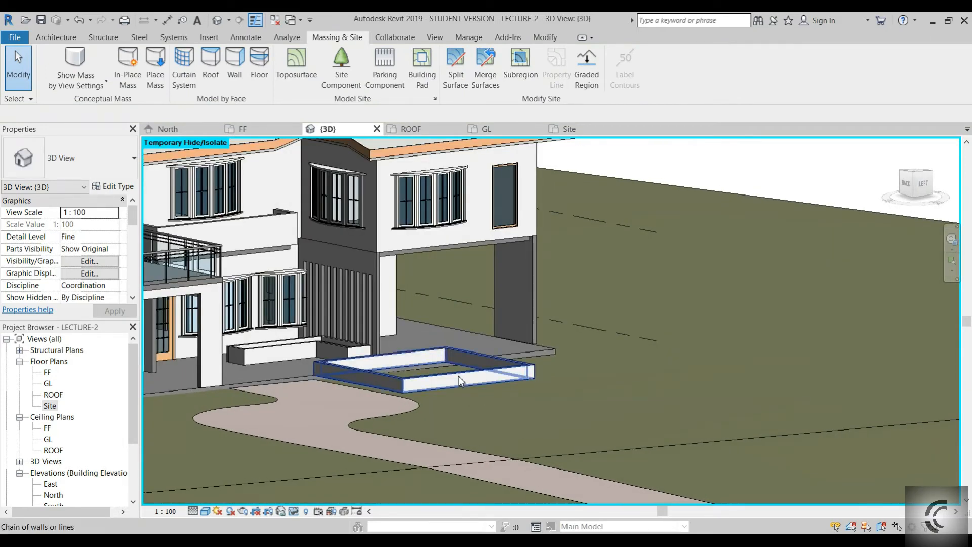
left_click(459, 378)
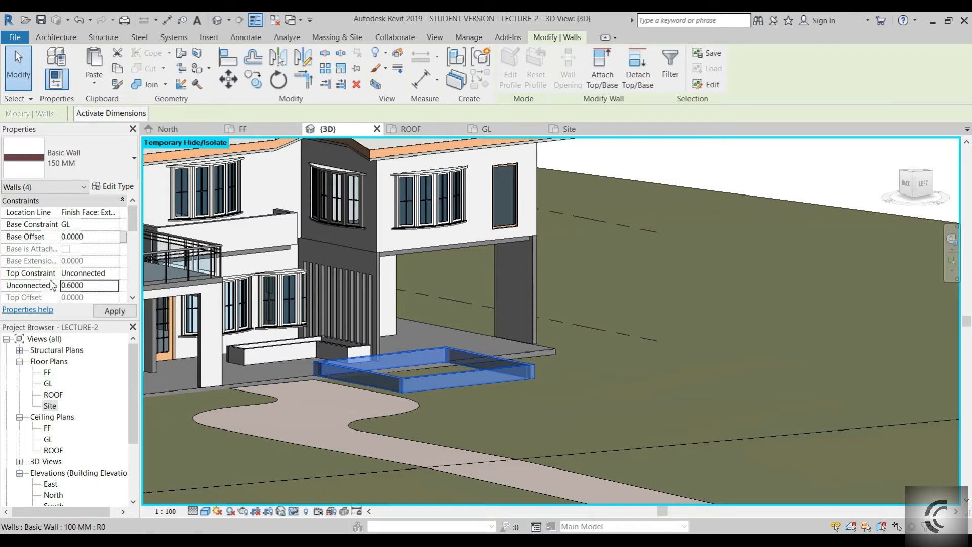
key("Escape")
- Start a new in-place component in the Air Terminals category, accepting the default name
middle_click_drag(494, 383, 451, 450, "shift")
scroll(433, 428, "up", 3)
middle_click_drag(387, 419, 341, 209)
left_click(56, 37)
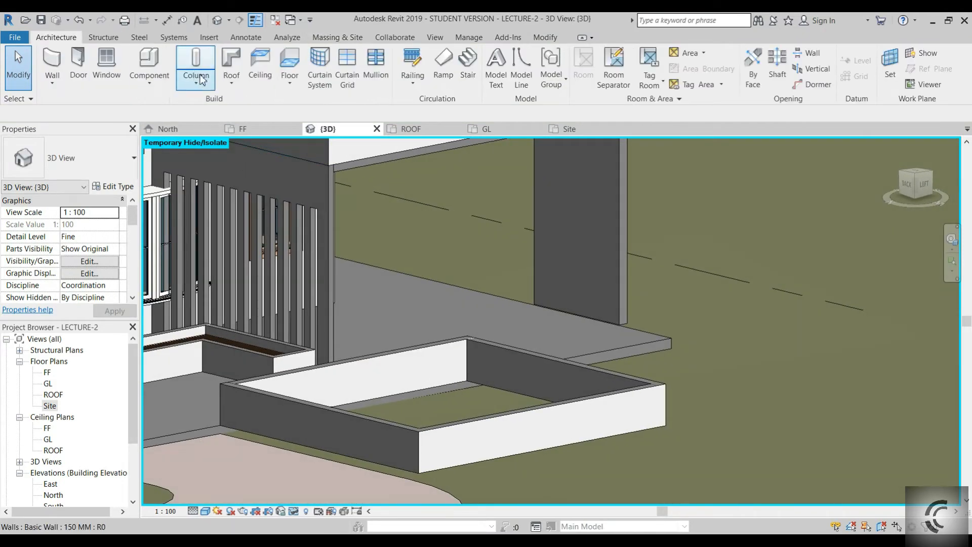
left_click(201, 79)
left_click(160, 83)
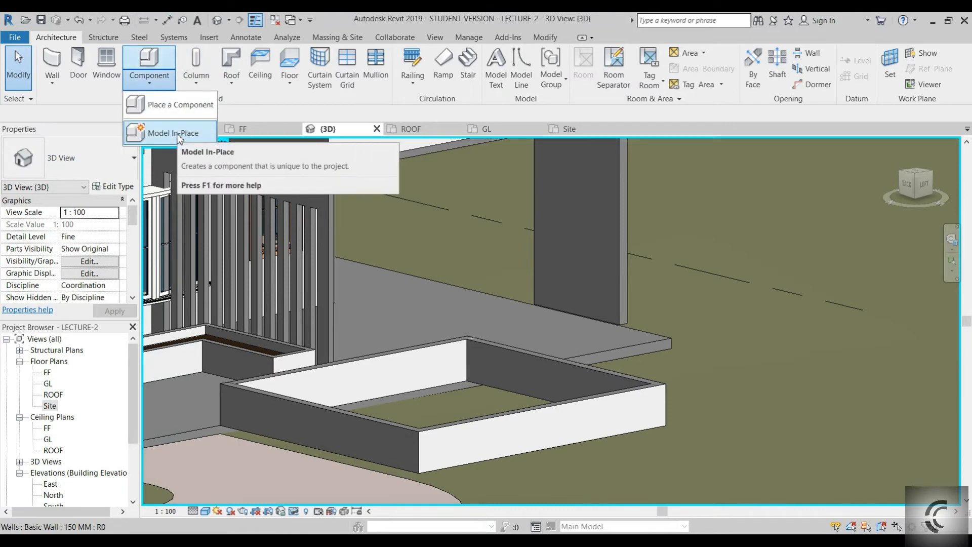
left_click(177, 135)
left_click(494, 418)
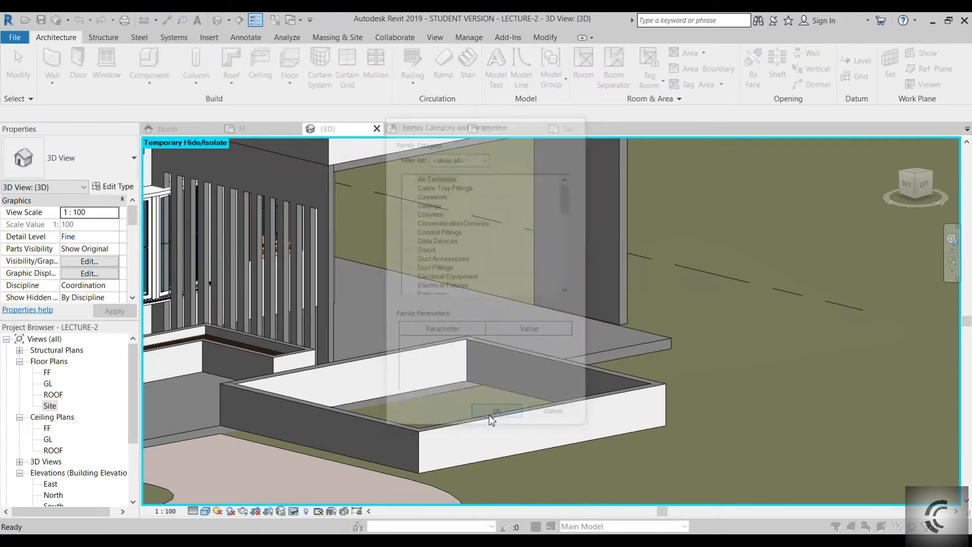
left_click(485, 302)
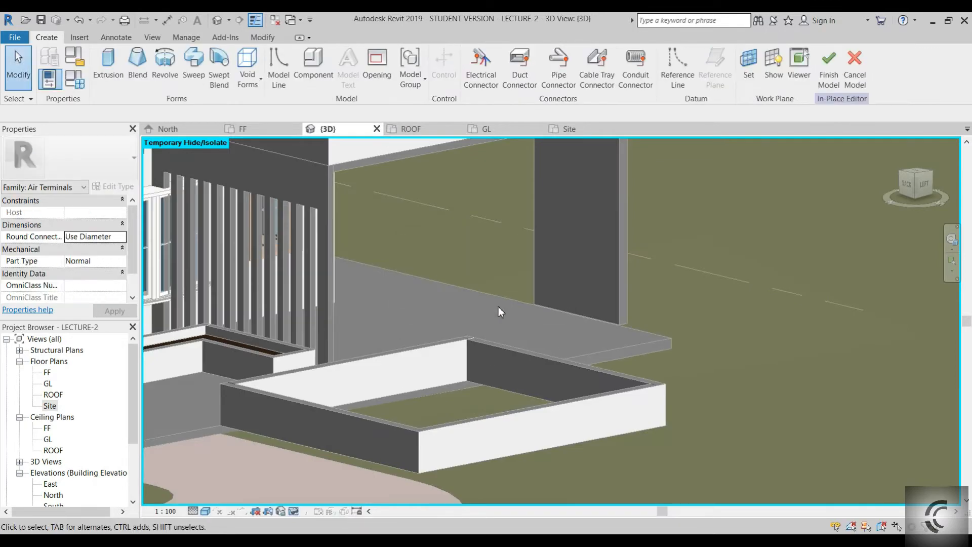
- In the GL plan, sketch a rectangular extrusion profile along the inner faces of the enclosure walls
scroll(582, 239, "down", 4)
left_click(511, 127)
scroll(455, 290, "down", 1)
middle_click_drag(455, 291, 485, 242)
left_click(106, 64)
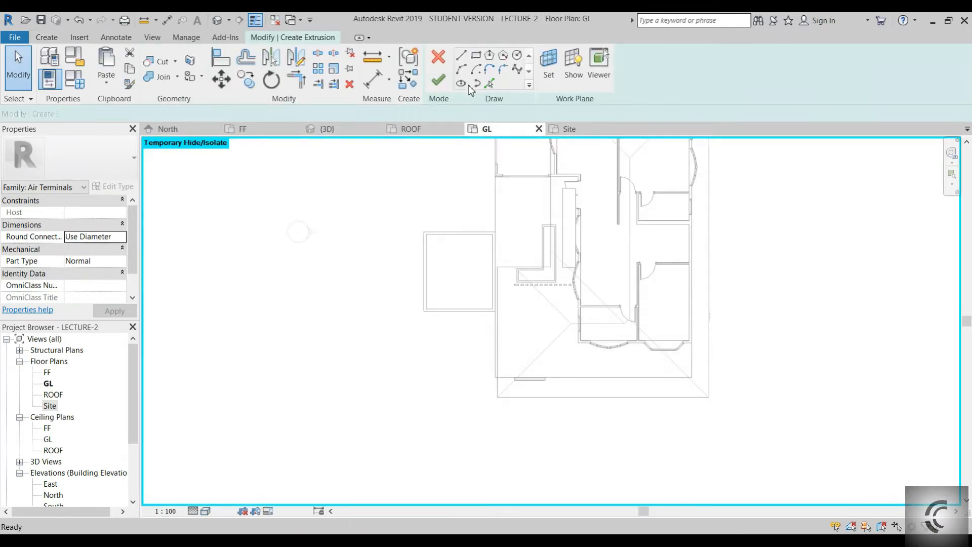
left_click(476, 55)
scroll(477, 243, "up", 1)
scroll(478, 242, "up", 2)
left_click(522, 228)
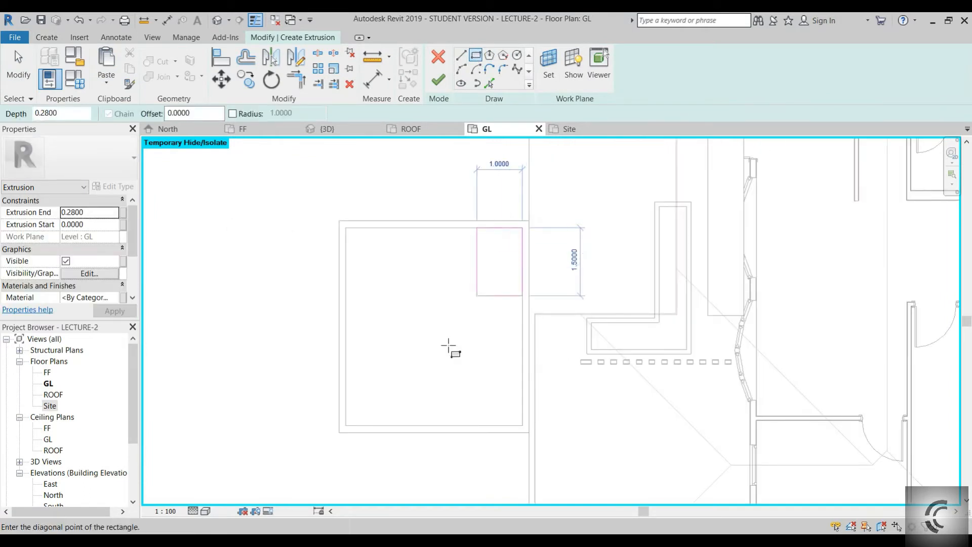
left_click(346, 425)
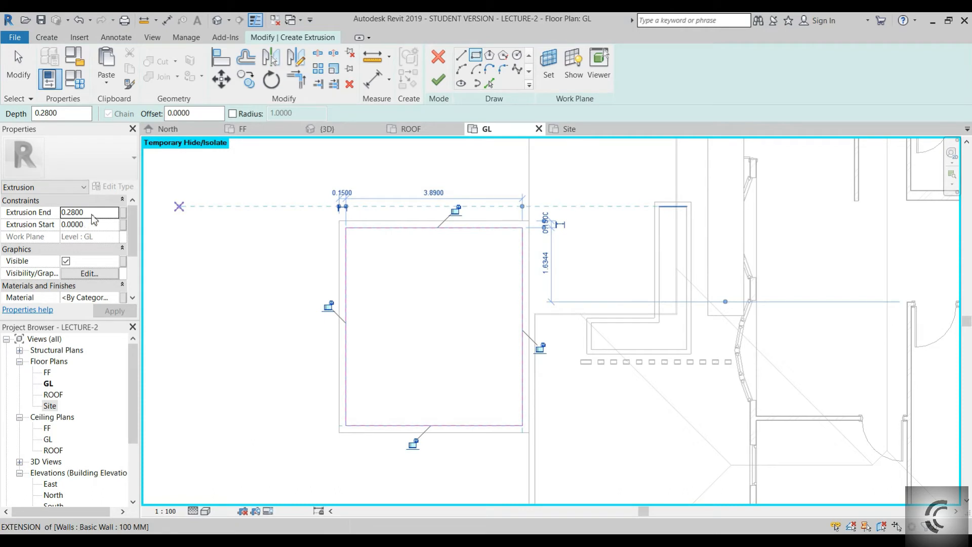
- Set the extrusion end to 0.55 and finish the extrusion inside the enclosure
left_click_drag(93, 213, 73, 212)
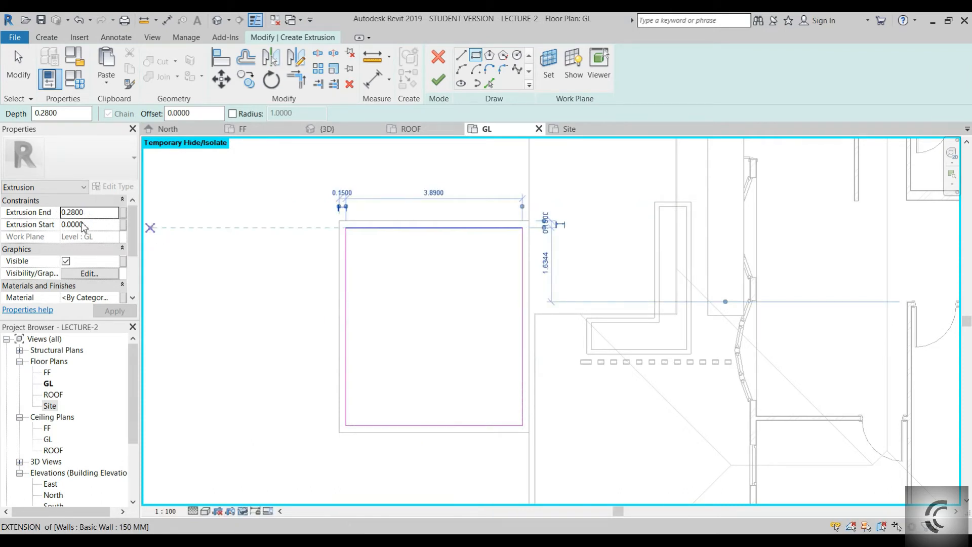
left_click(96, 214)
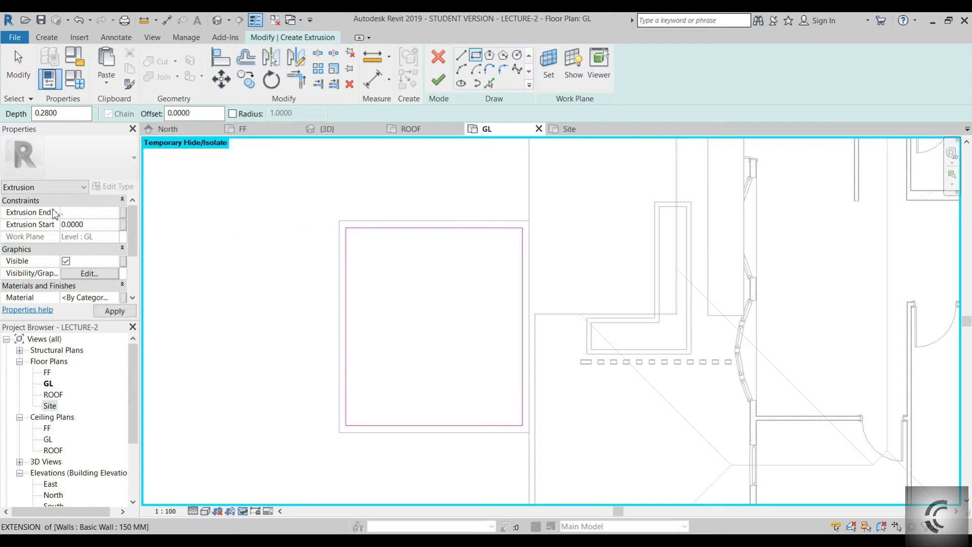
left_click(438, 81)
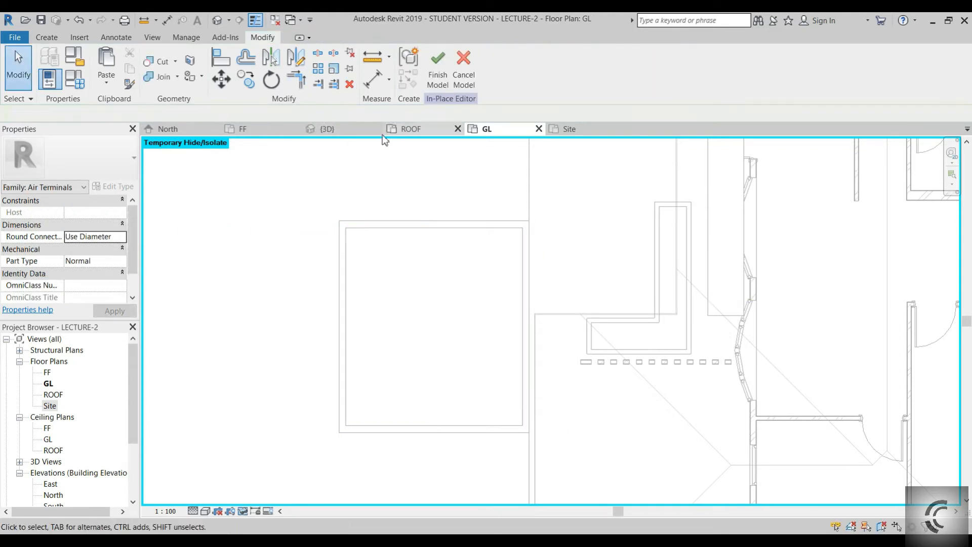
- In the 3D view, try an extrusion end of 0.4 for the enclosure's fill and settle on 0.45
left_click(324, 128)
scroll(494, 329, "up", 5)
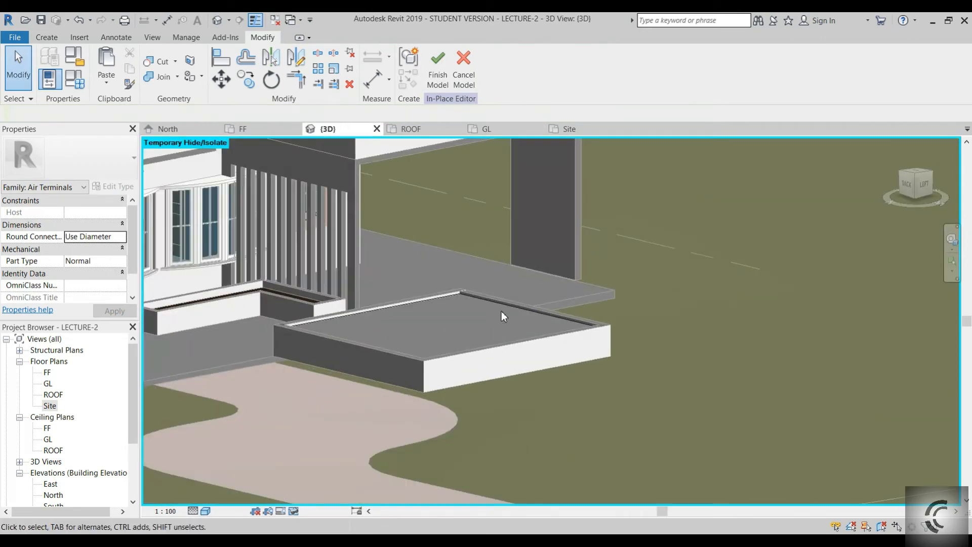
left_click(509, 343)
left_click(62, 209)
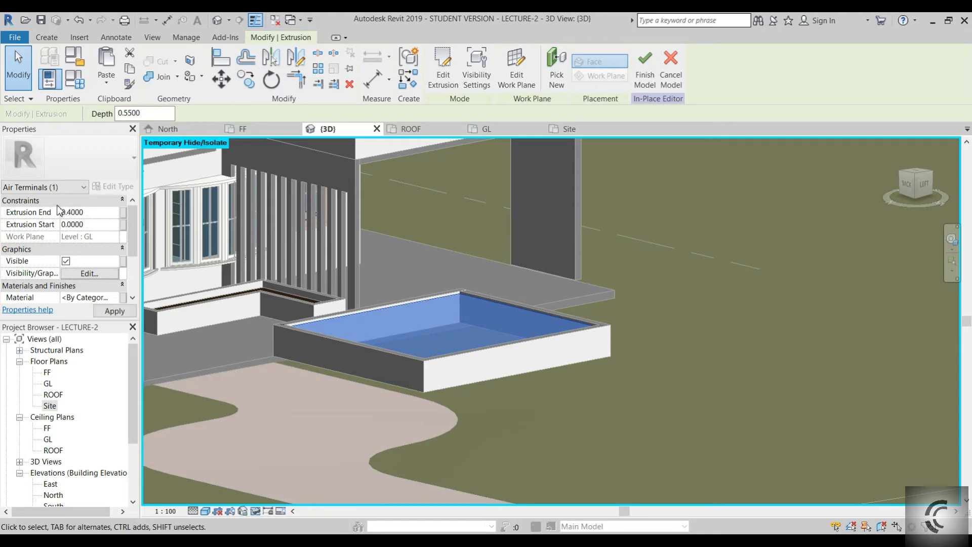
key("Return")
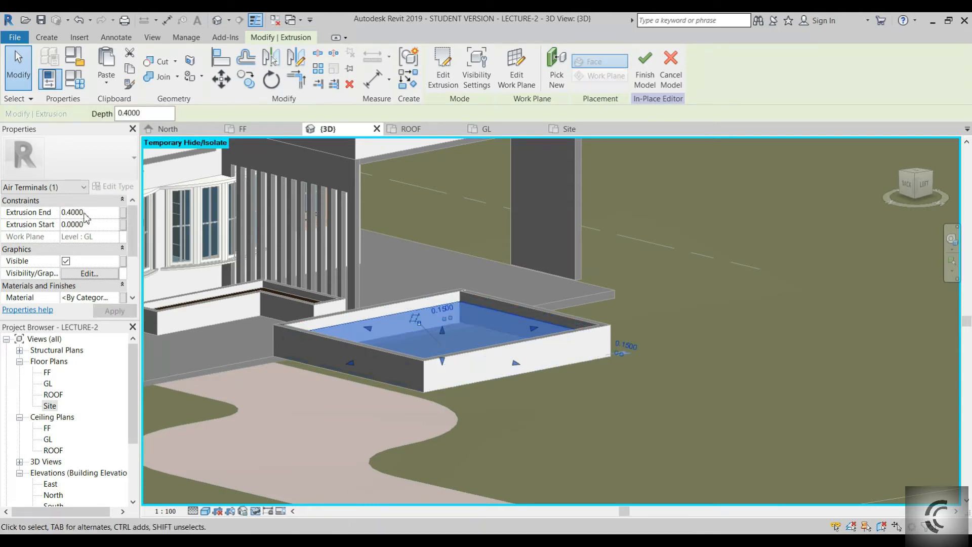
left_click(57, 210)
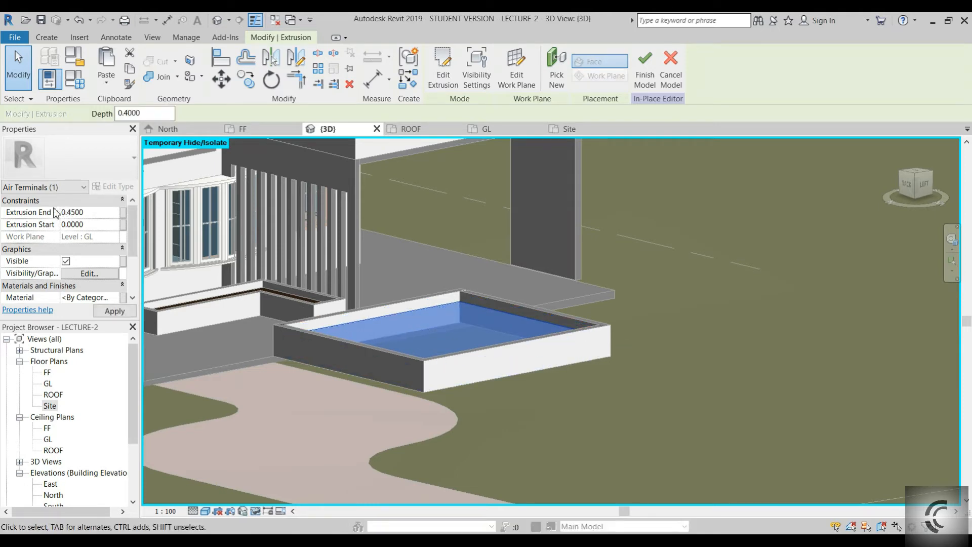
key("Return")
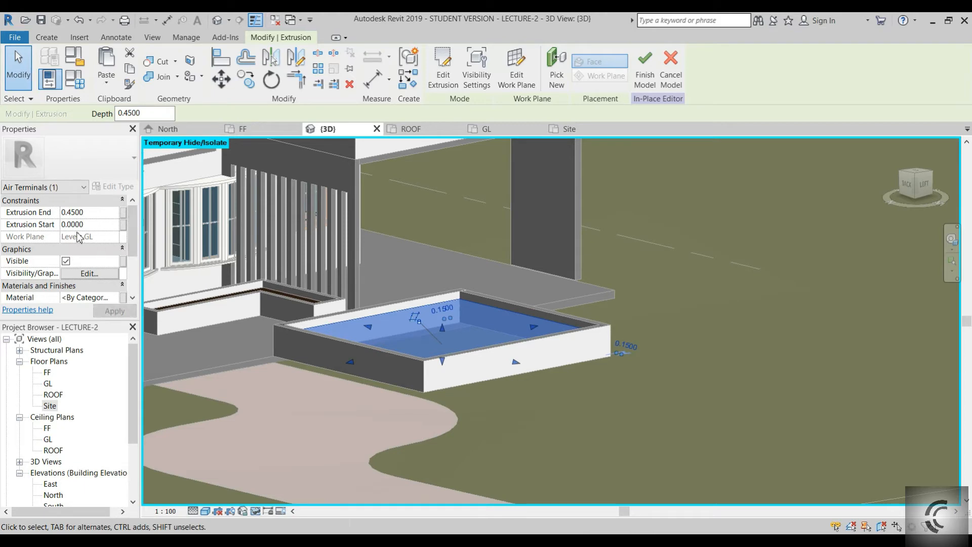
- Search the project materials for soil and assign the Earth material to the enclosure's fill extrusion
scroll(78, 238, "down", 1)
left_click(90, 274)
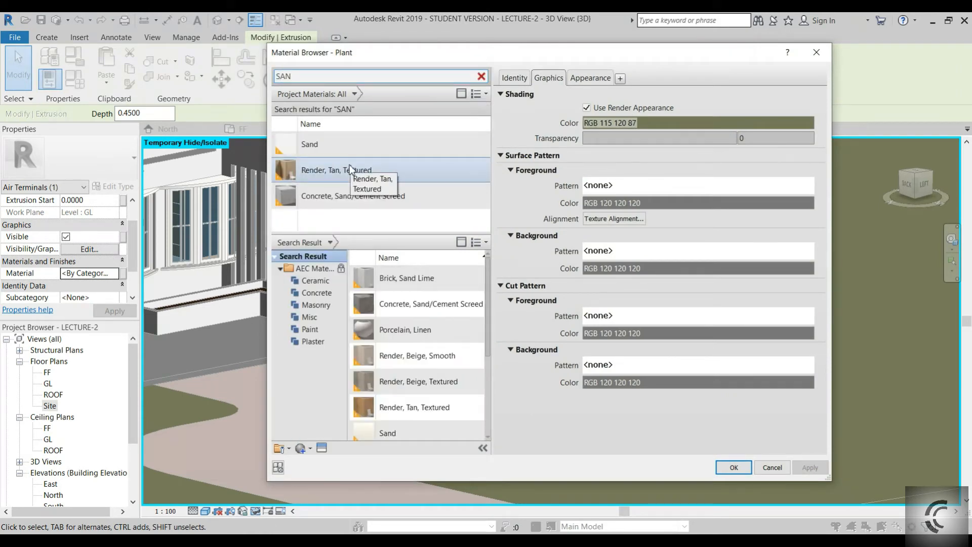
key("BackSpace")
type("O")
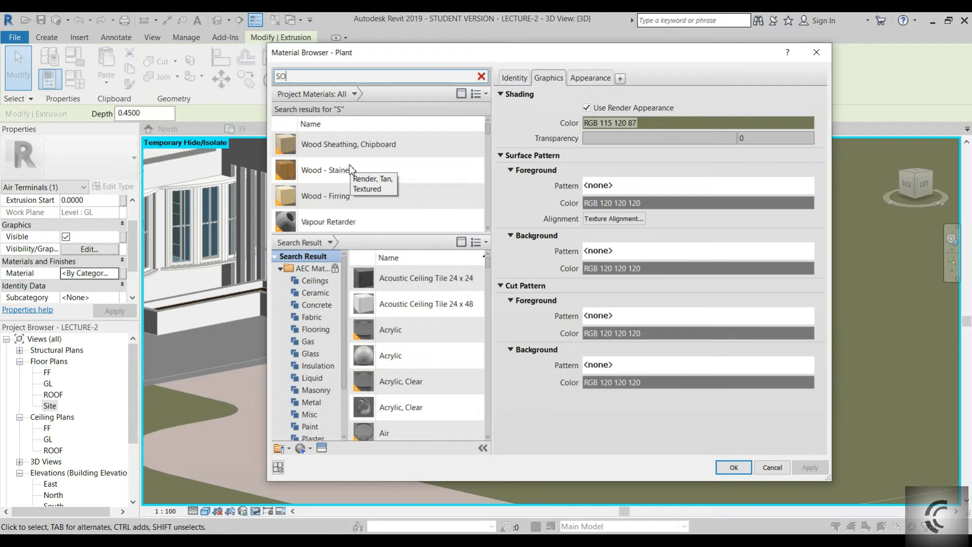
type("I")
left_click(327, 171)
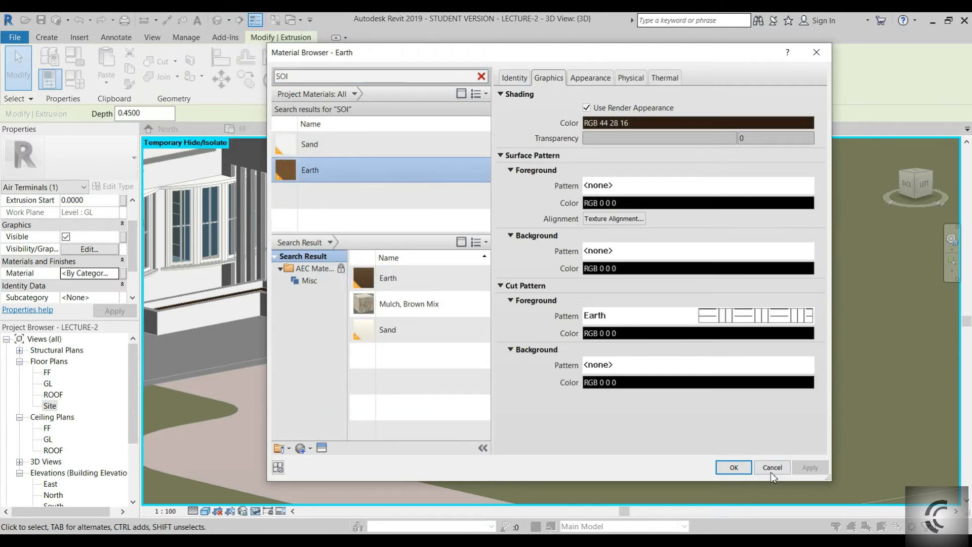
left_click(735, 468)
left_click(609, 401)
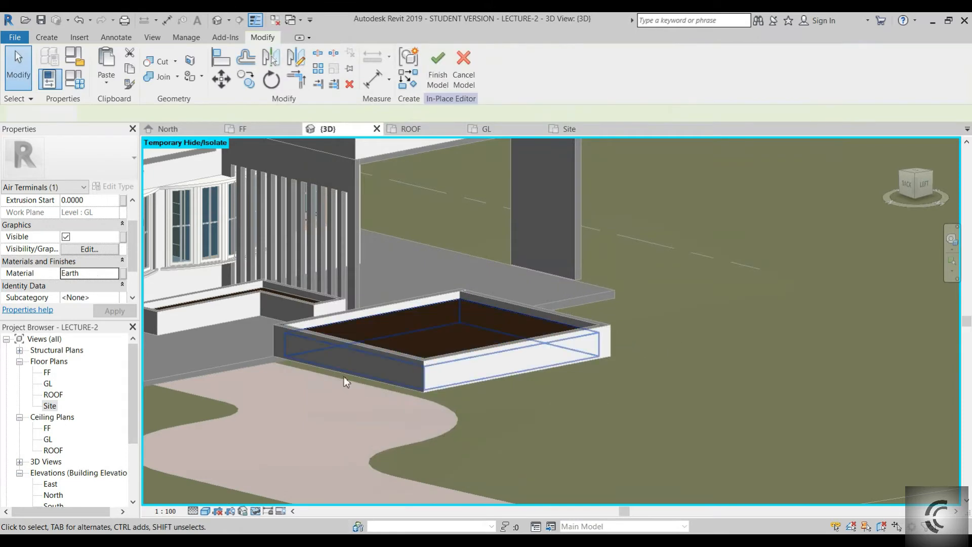
- Finish the in-place model of the enclosure's earth fill
middle_click_drag(340, 384, 366, 242, "shift")
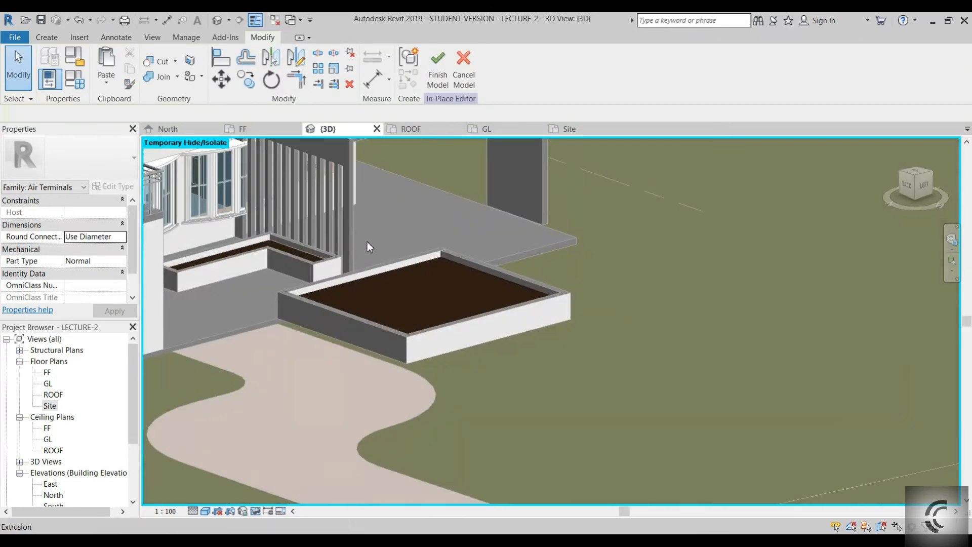
left_click(438, 66)
middle_click_drag(444, 382, 409, 359, "shift")
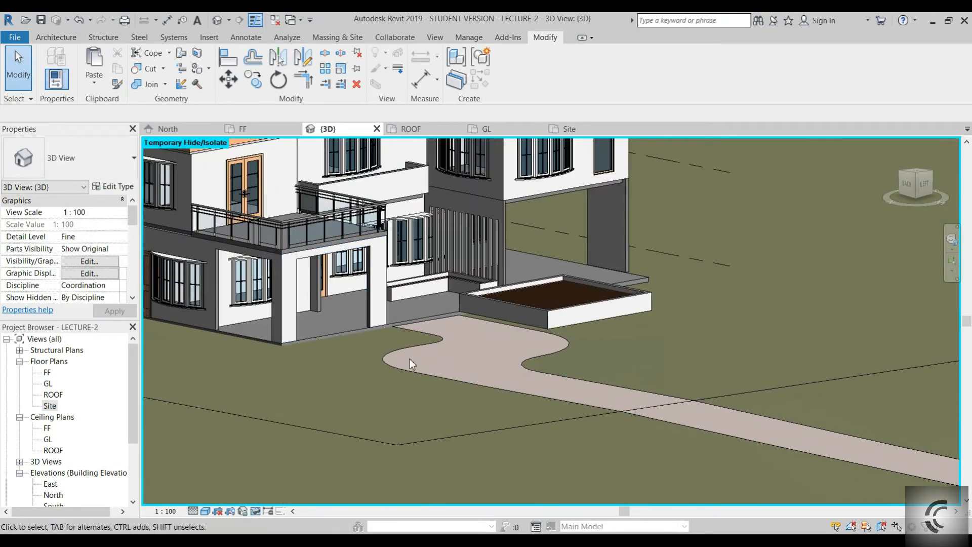
- In the Site plan, start placing a component and load the M_RPC Plant - Tropical family from the US Metric Planting folder
left_click(490, 130)
scroll(447, 268, "down", 3)
left_click(569, 128)
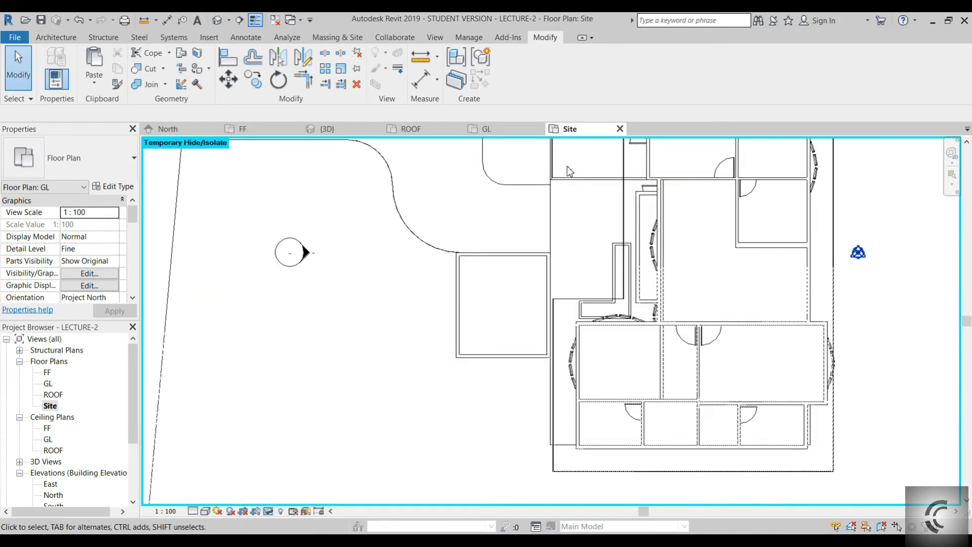
key("m")
left_click(510, 72)
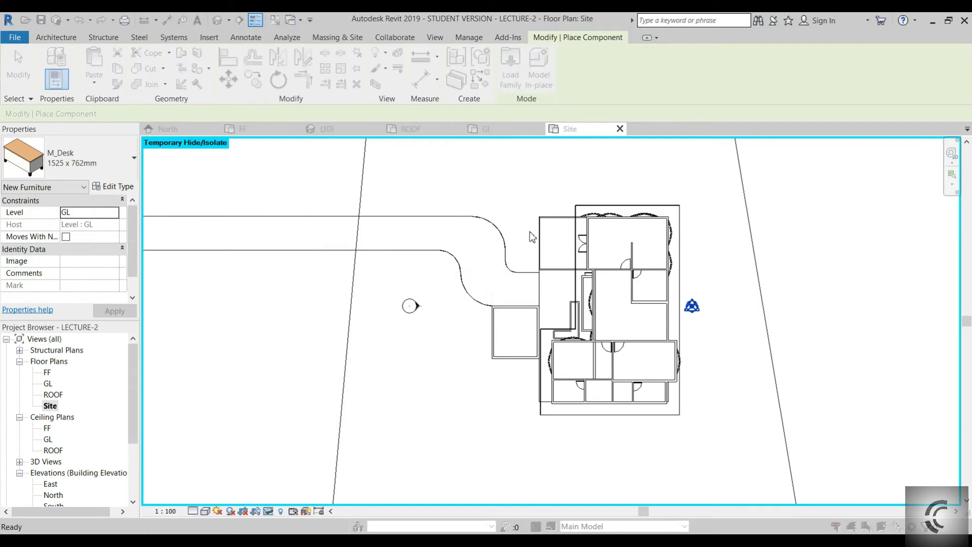
left_click(637, 152)
left_click(637, 152)
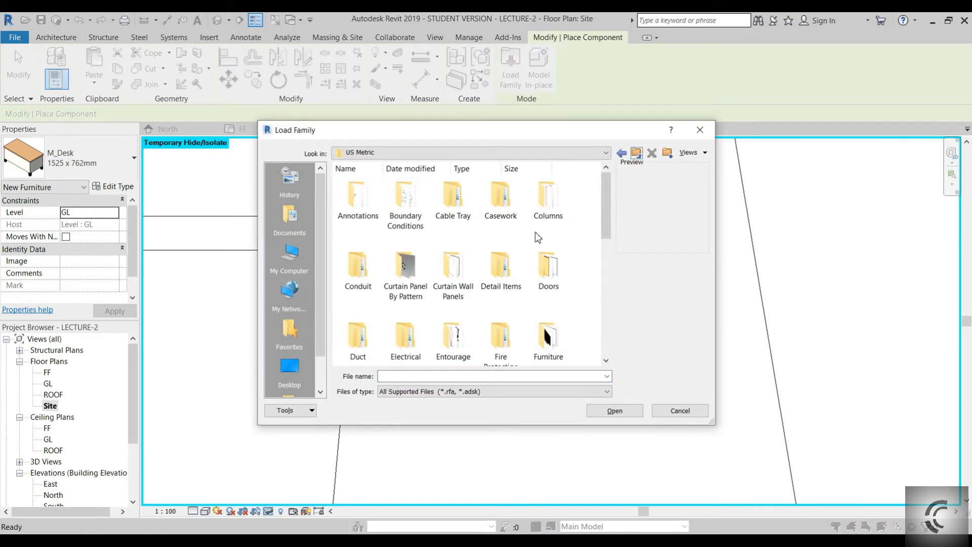
scroll(538, 258, "down", 5)
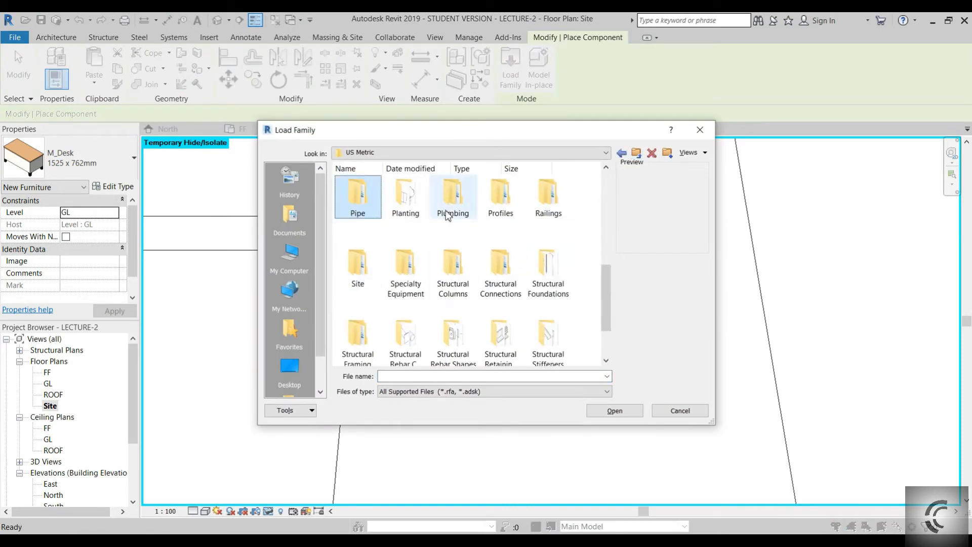
double_click(422, 203)
left_click(393, 216)
left_click(359, 202)
left_click(608, 410)
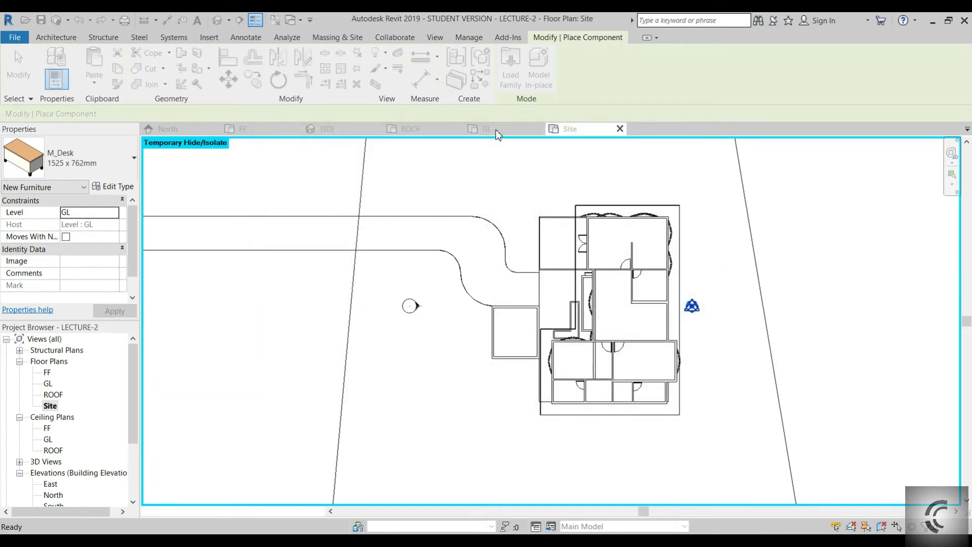
- Choose the Honey Myrtle - 1.3 Meters type of the M_RPC Plant - Tropical family for placement
scroll(478, 204, "up", 3)
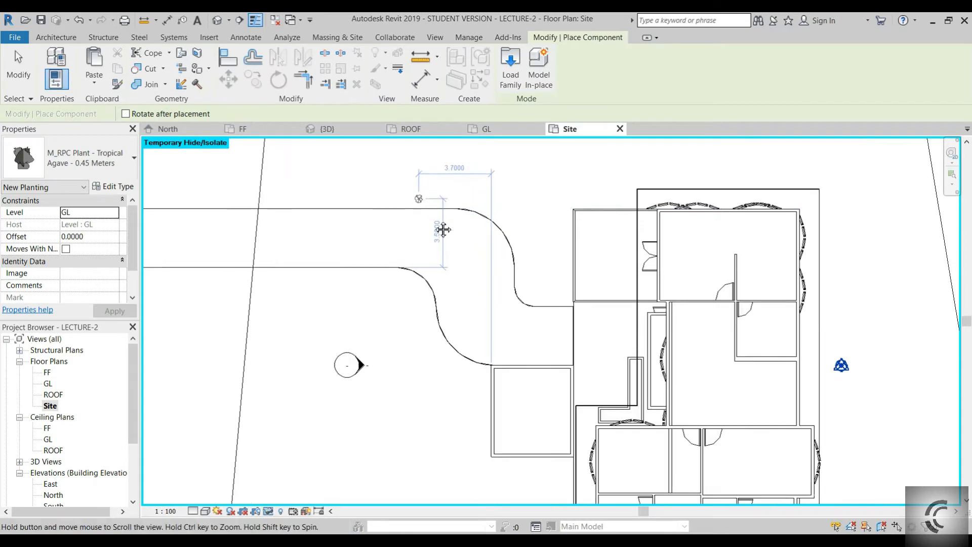
left_click(91, 158)
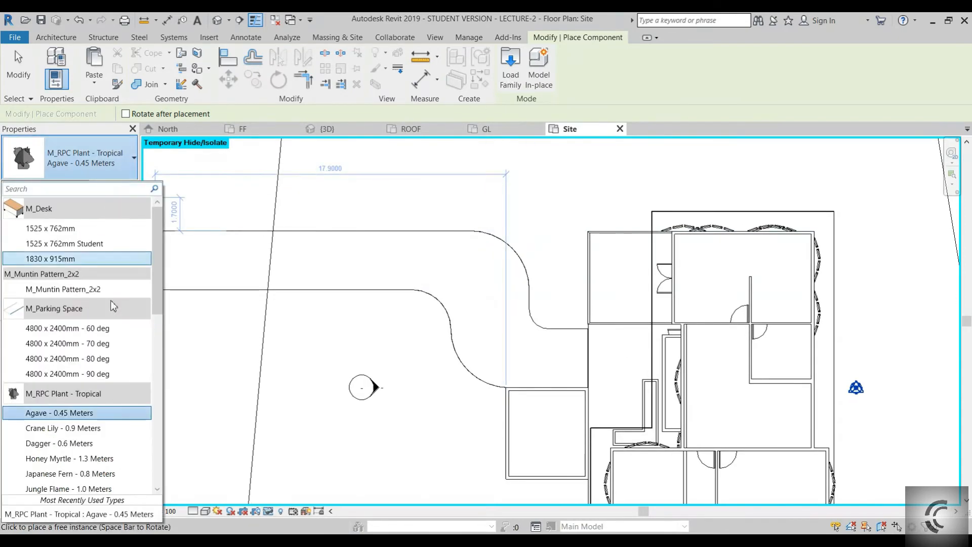
scroll(104, 332, "down", 3)
scroll(102, 383, "down", 1)
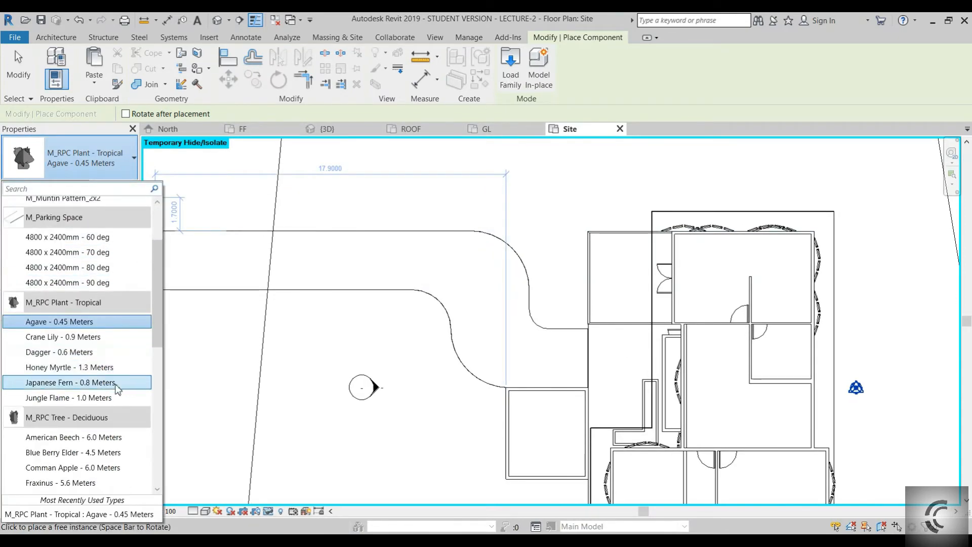
left_click(104, 369)
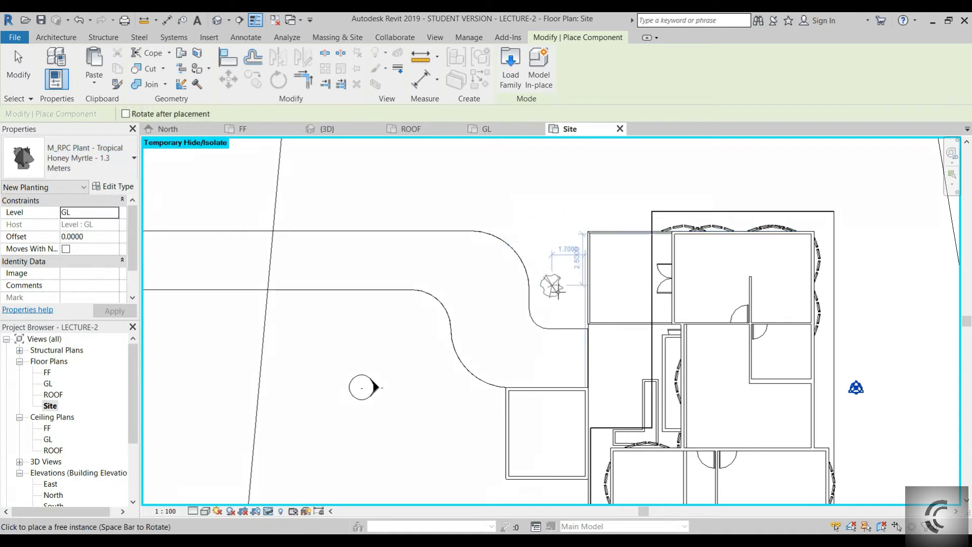
- Place Honey Myrtle plants one after another from the house wall along the outer side of the driveway's upper curve
scroll(574, 309, "up", 3)
left_click(577, 318)
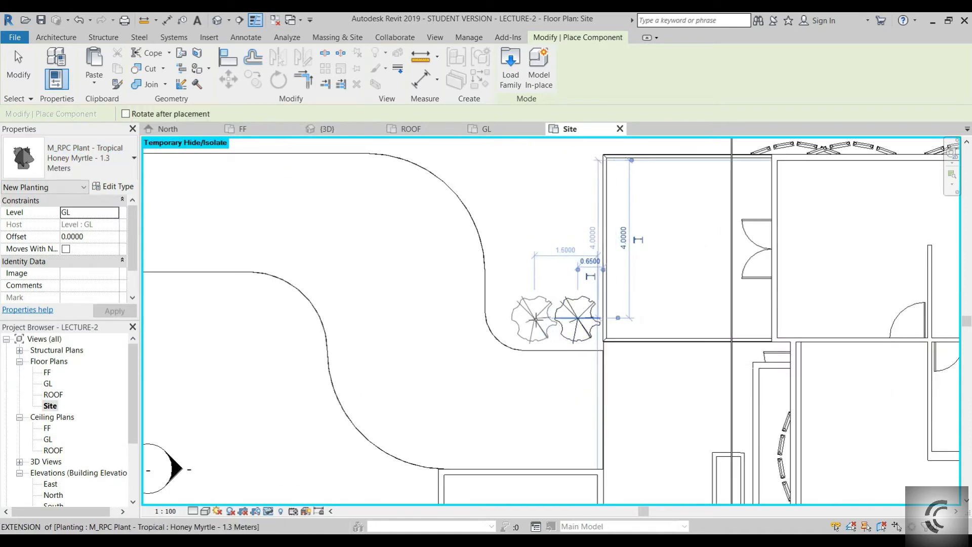
left_click(506, 270)
left_click(462, 180)
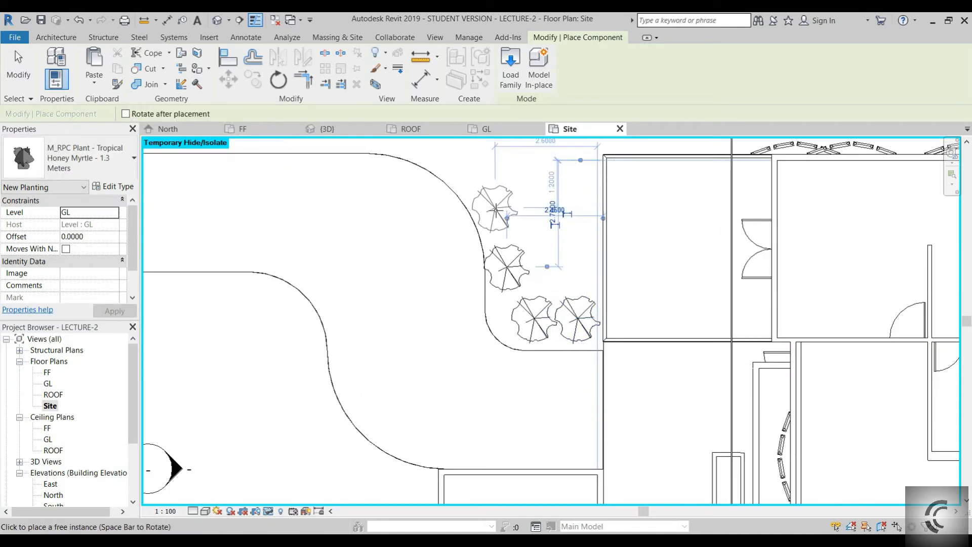
middle_click_drag(494, 203, 533, 249)
left_click(533, 250)
left_click(445, 186)
- Continue the row of Honey Myrtles just above the driveway's straight upper edge until it nears the slanted site line, and finish placing
scroll(413, 178, "down", 2)
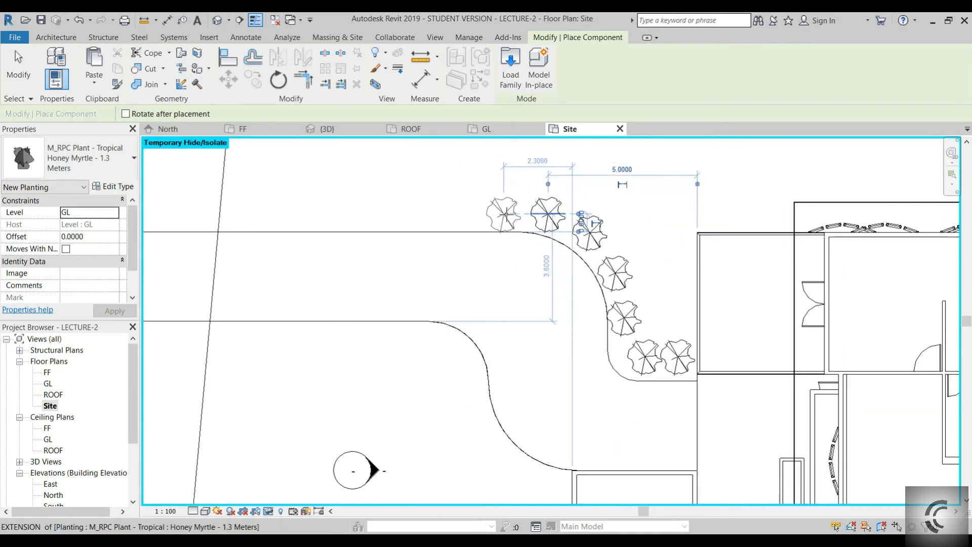
left_click(458, 213)
middle_click_drag(413, 212, 524, 198)
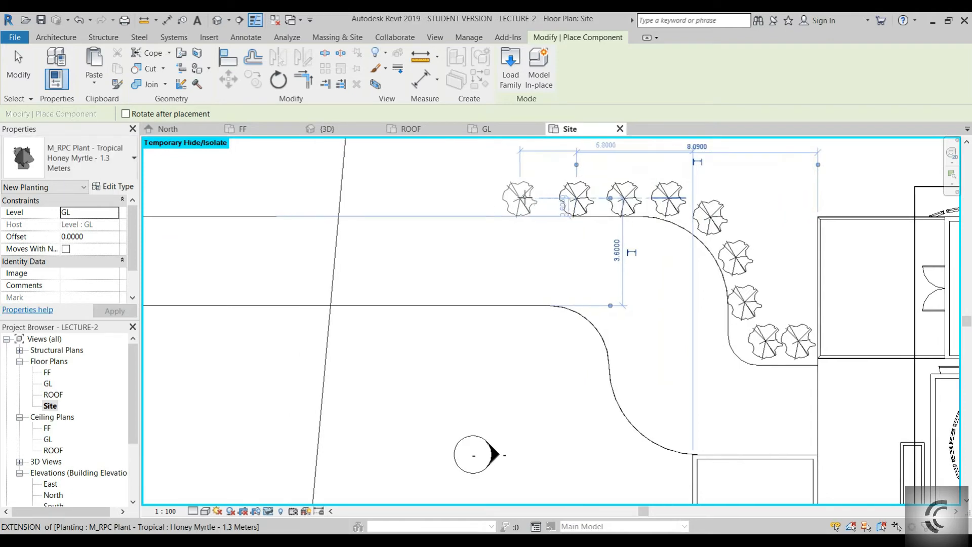
left_click(490, 194)
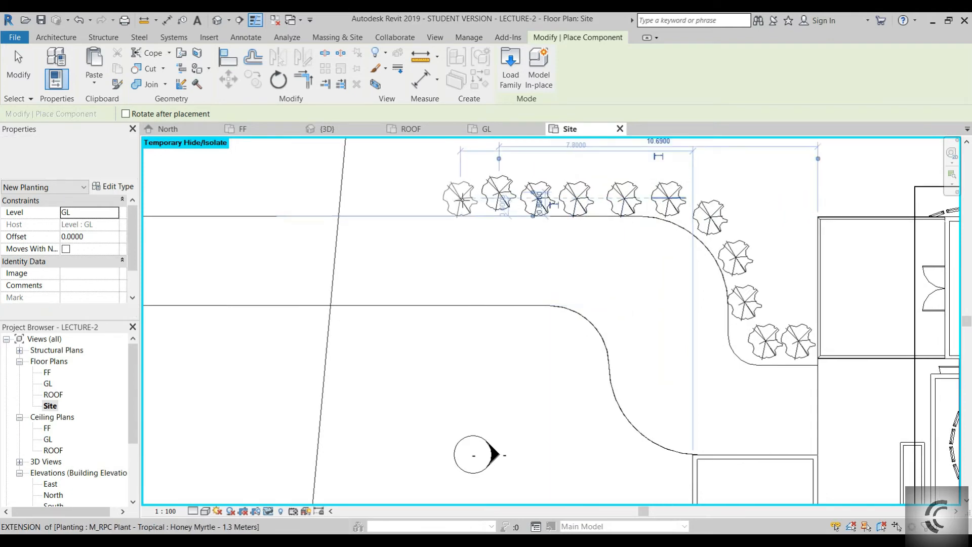
left_click(452, 198)
left_click(406, 199)
left_click(385, 203)
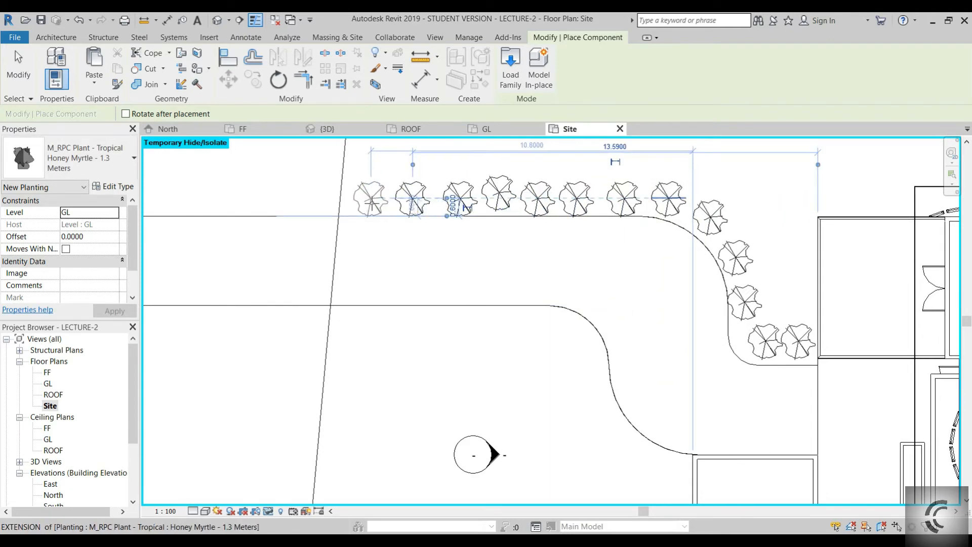
scroll(580, 195, "down", 5)
key("Escape")
key("Escape")
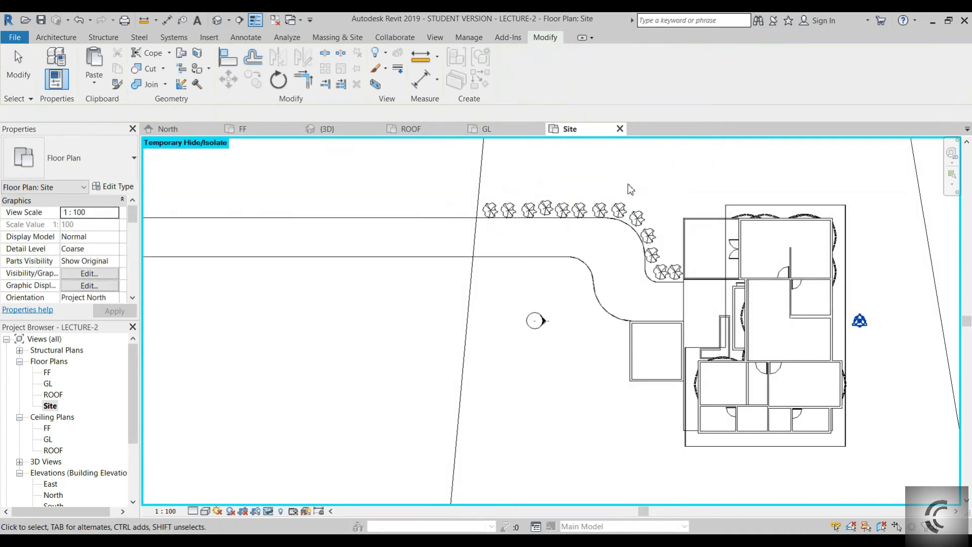
- Copy the eight straight-row plants repeatedly along the driveway's upper edge to its far end, and delete the two surplus plants beyond it
left_click_drag(628, 184, 548, 212)
left_click_drag(486, 212, 486, 214)
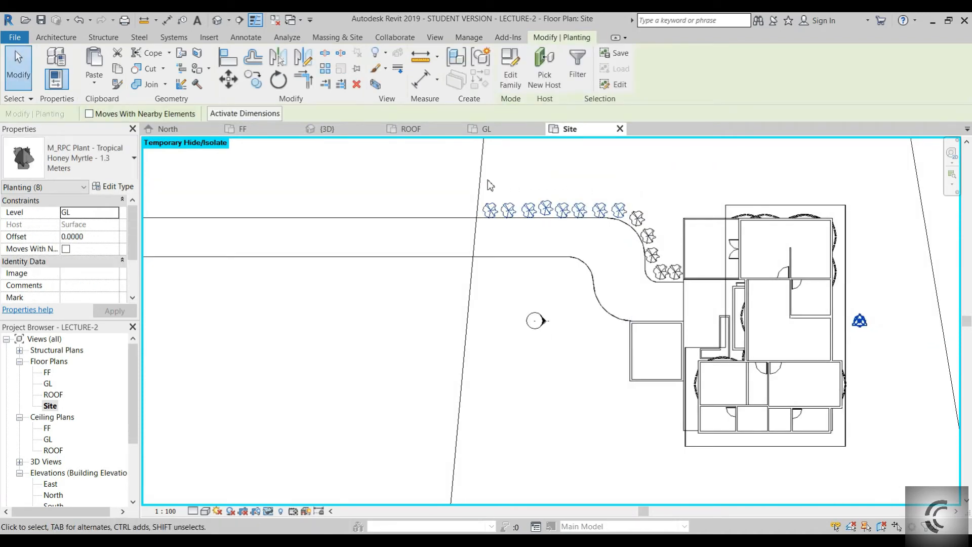
left_click(254, 87)
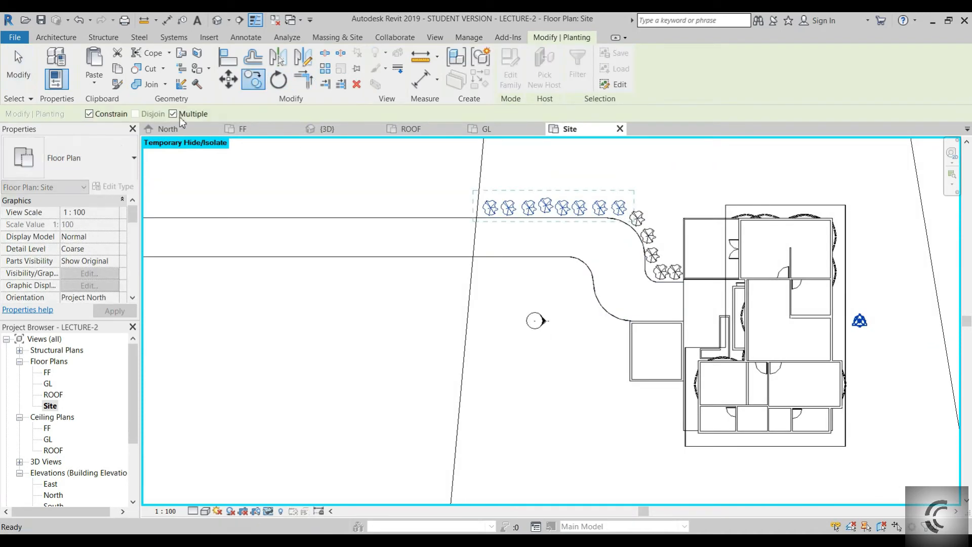
scroll(507, 209, "up", 4)
left_click(730, 198)
left_click(401, 199)
scroll(358, 202, "down", 2)
middle_click_drag(345, 202, 596, 202)
left_click(395, 199)
scroll(348, 213, "down", 1)
middle_click_drag(423, 212, 614, 193)
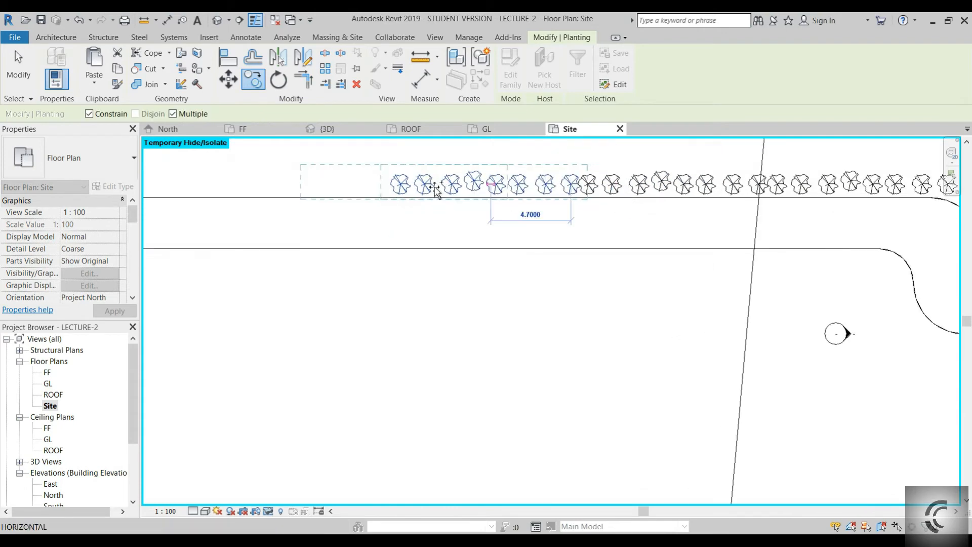
middle_click_drag(374, 186, 437, 188)
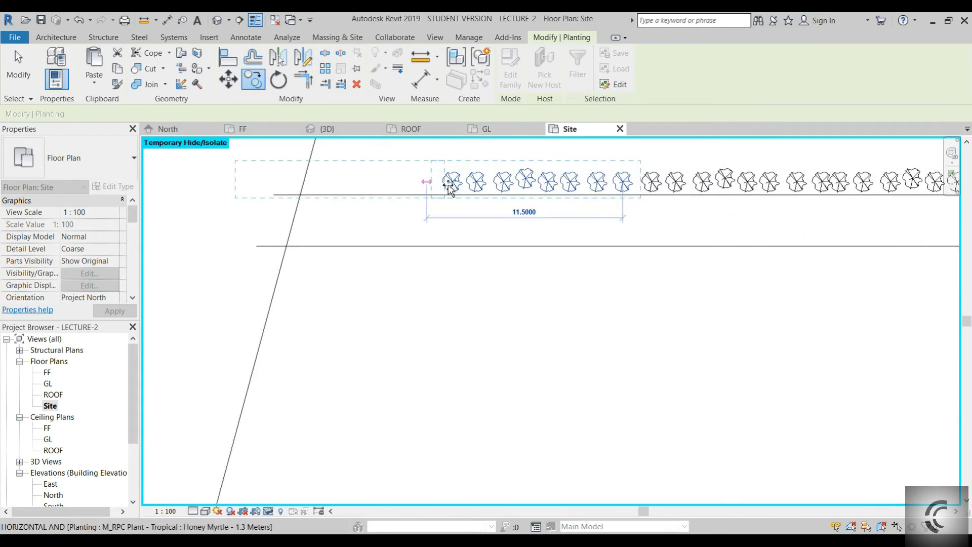
left_click(445, 185)
key("Escape")
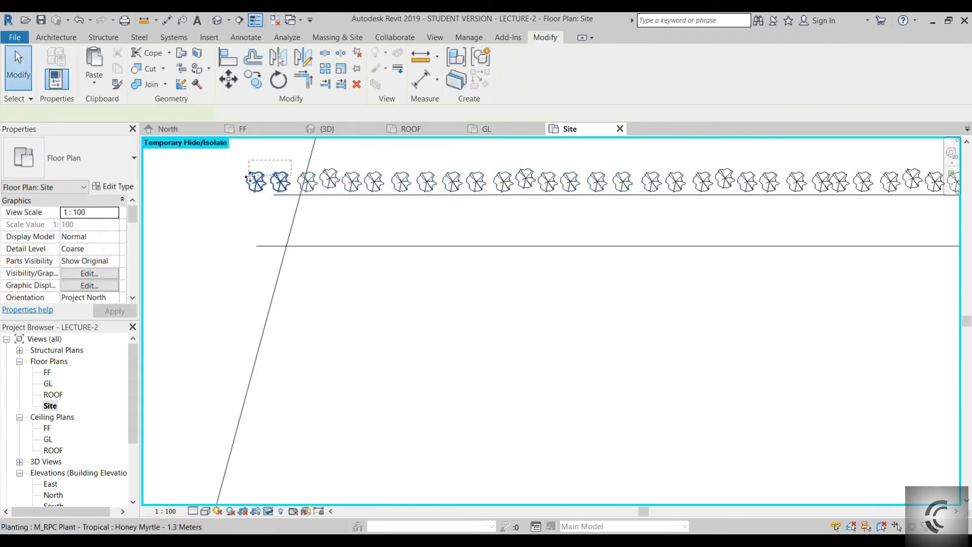
left_click(250, 177)
key("e")
- Copy the entire row of Honey Myrtles about 5.09 straight down to the lower side of the driveway
scroll(732, 215, "down", 1)
middle_click_drag(733, 215, 593, 199)
scroll(692, 205, "down", 1)
middle_click_drag(692, 205, 655, 237)
scroll(656, 237, "down", 1)
left_click_drag(760, 213, 315, 209)
key("Escape")
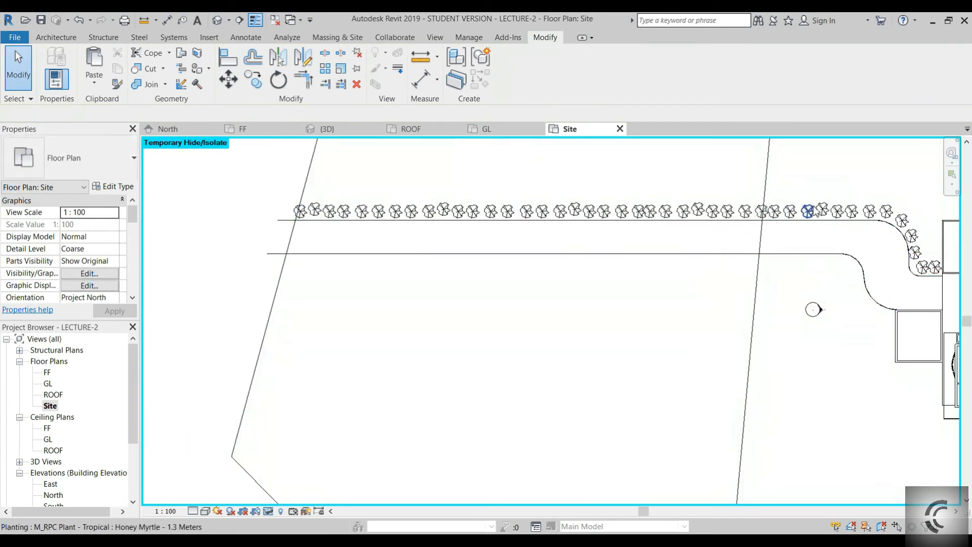
left_click(810, 212)
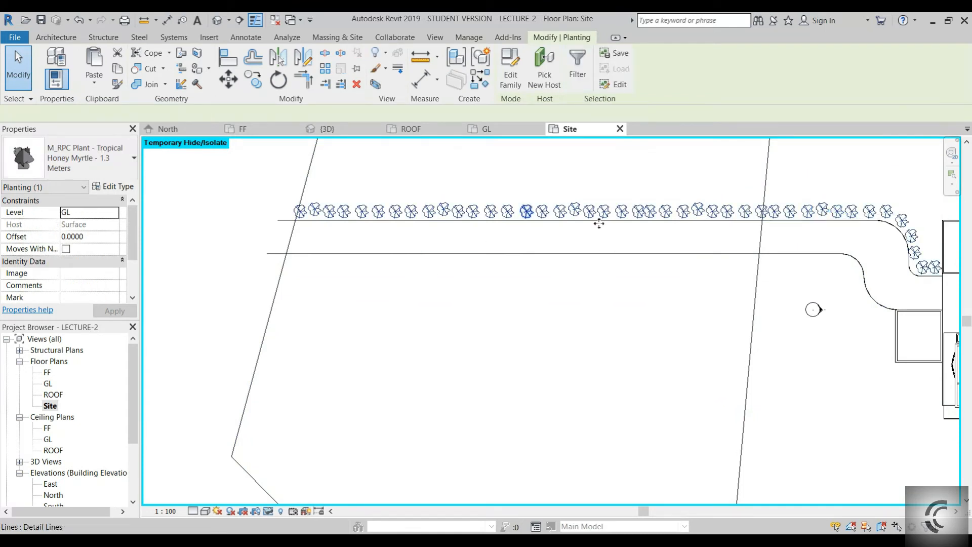
left_click(246, 85)
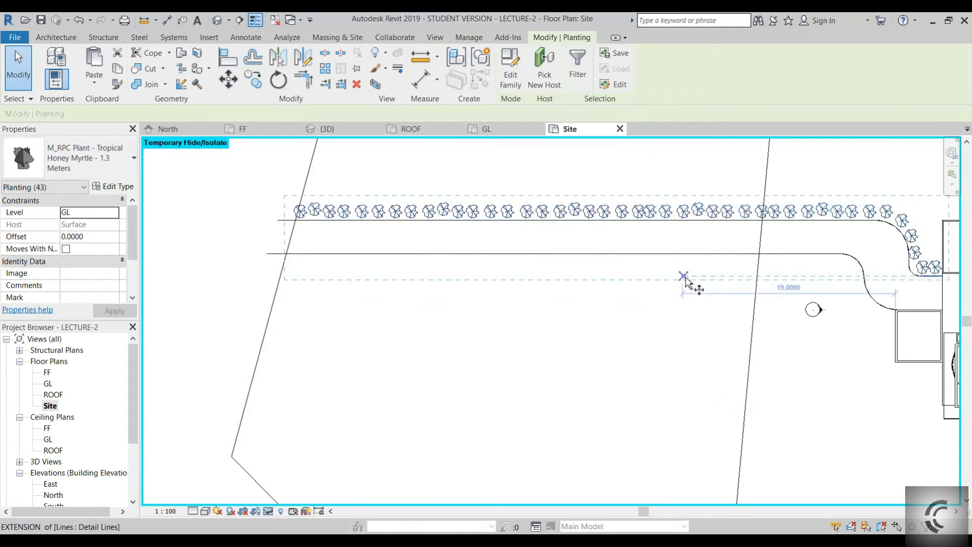
left_click(669, 216)
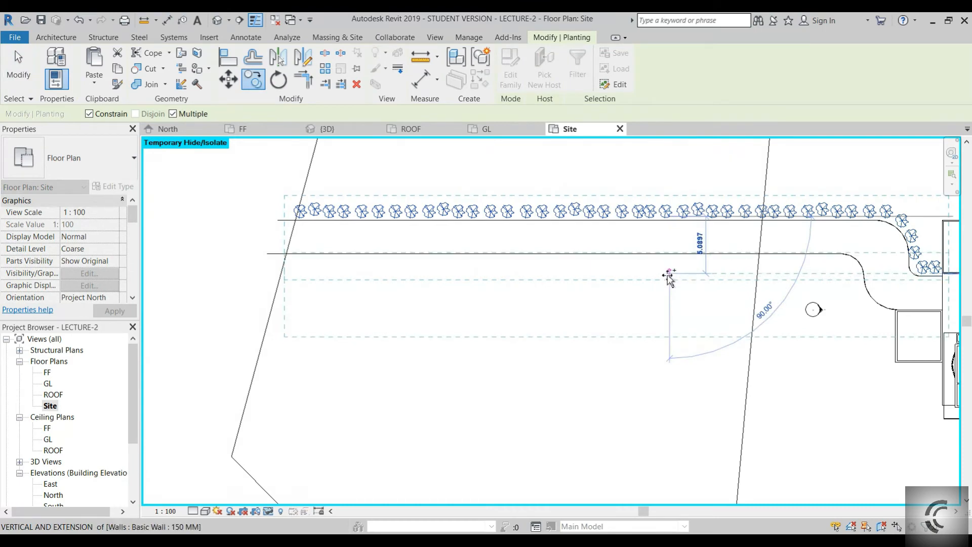
left_click(668, 274)
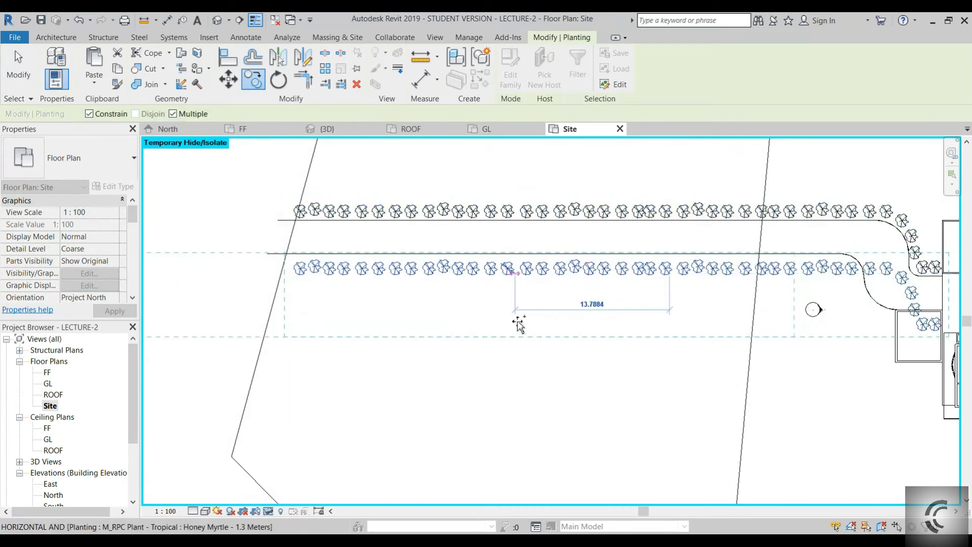
key("Escape")
key("Escape")
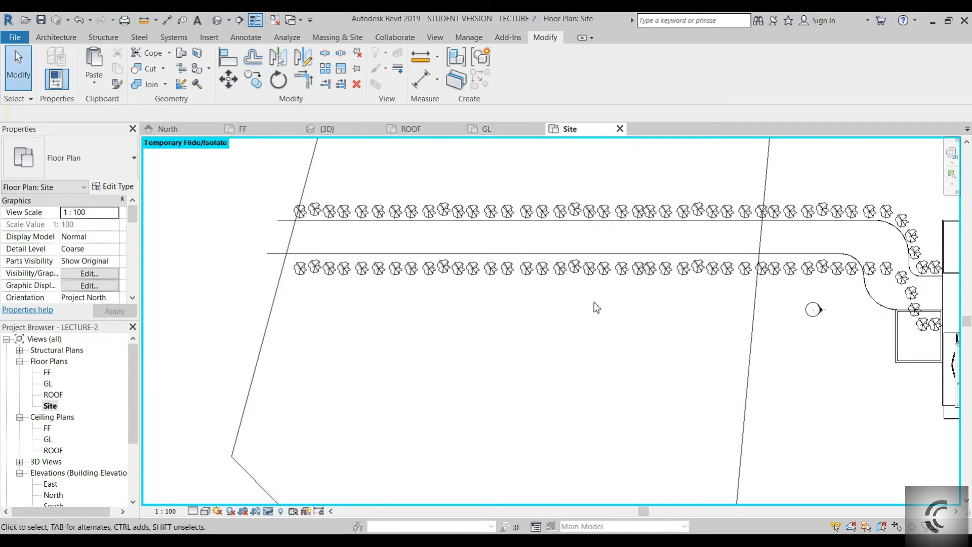
- Delete the copied lower-row plants that fall on the driveway's bend and the walled planter beside it
scroll(729, 273, "up", 2)
scroll(733, 296, "down", 2)
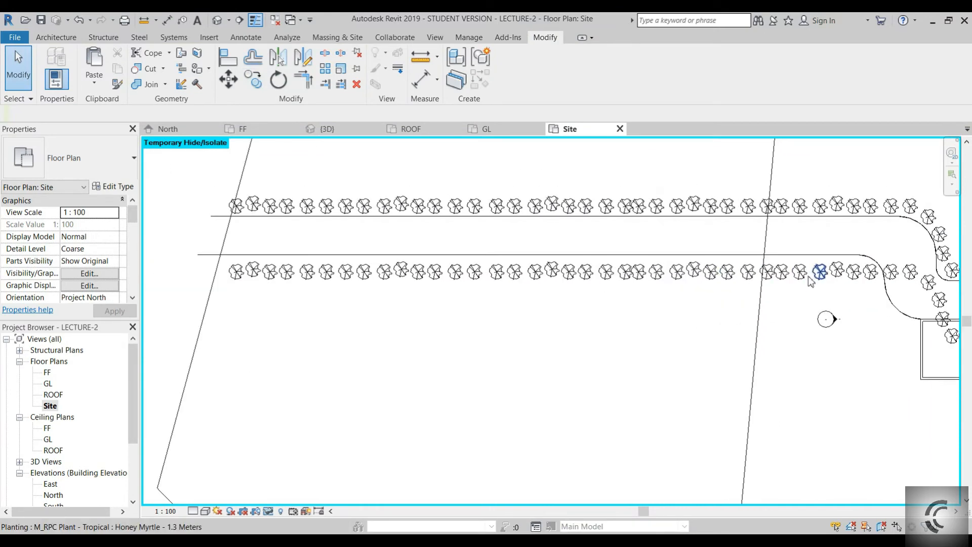
middle_click_drag(819, 274, 673, 273)
left_click(819, 334)
key("e")
left_click(810, 336)
left_click(799, 306, "ctrl")
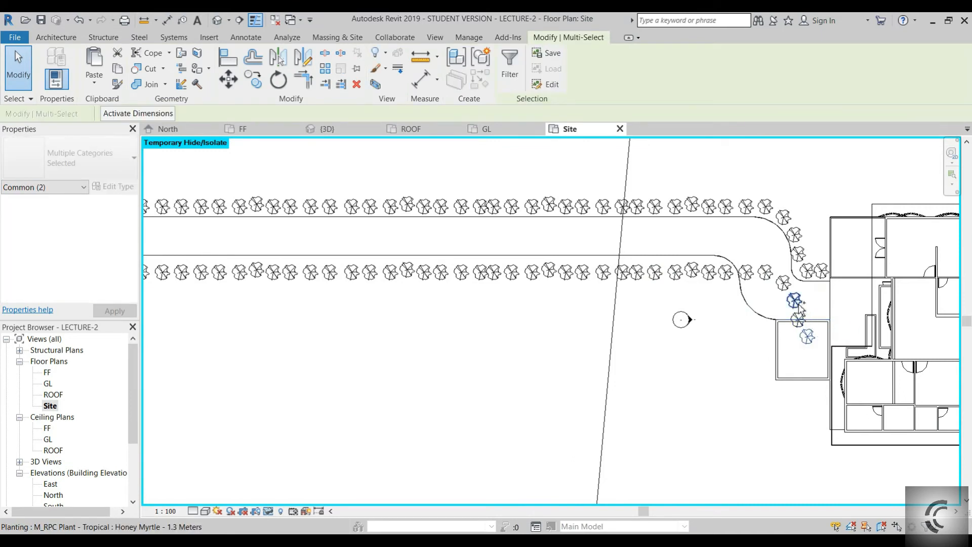
left_click(745, 275, "ctrl")
key("Delete")
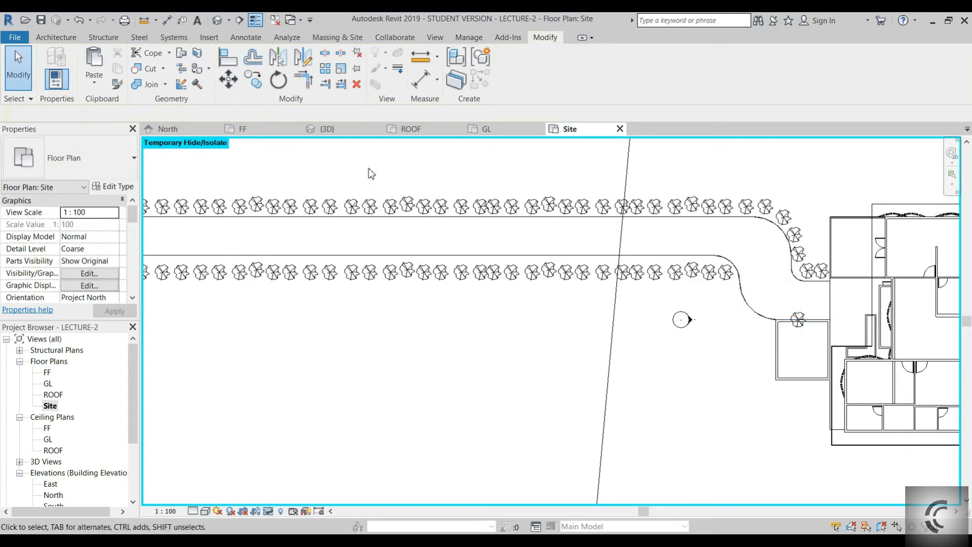
key("d")
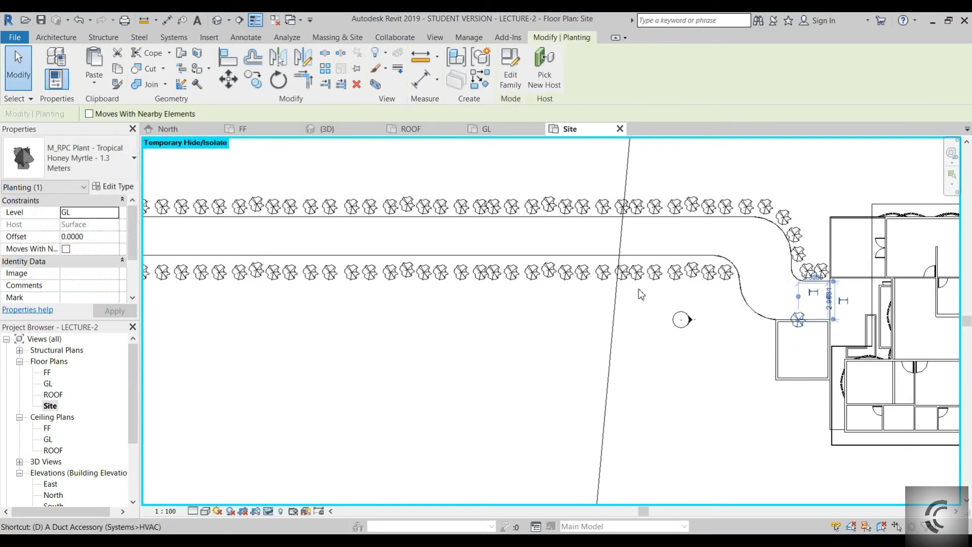
key("e")
scroll(636, 287, "down", 1)
scroll(692, 286, "up", 1)
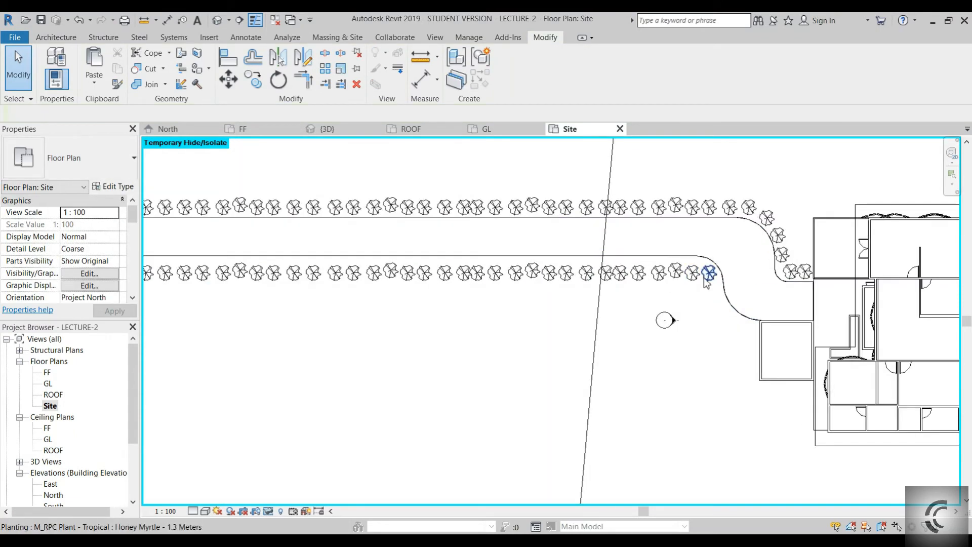
scroll(707, 282, "down", 3)
left_click_drag(719, 283, 447, 255)
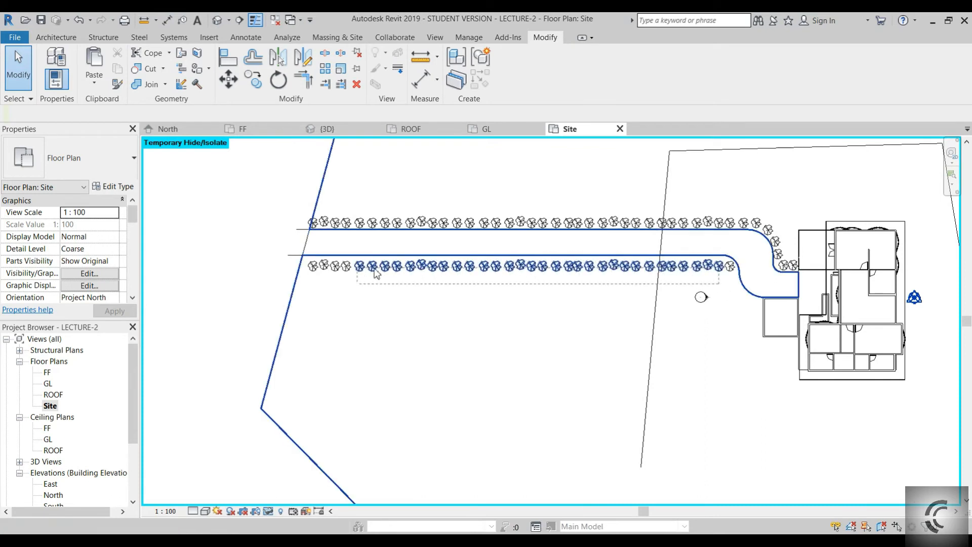
left_click_drag(374, 273, 722, 285)
scroll(574, 295, "up", 1)
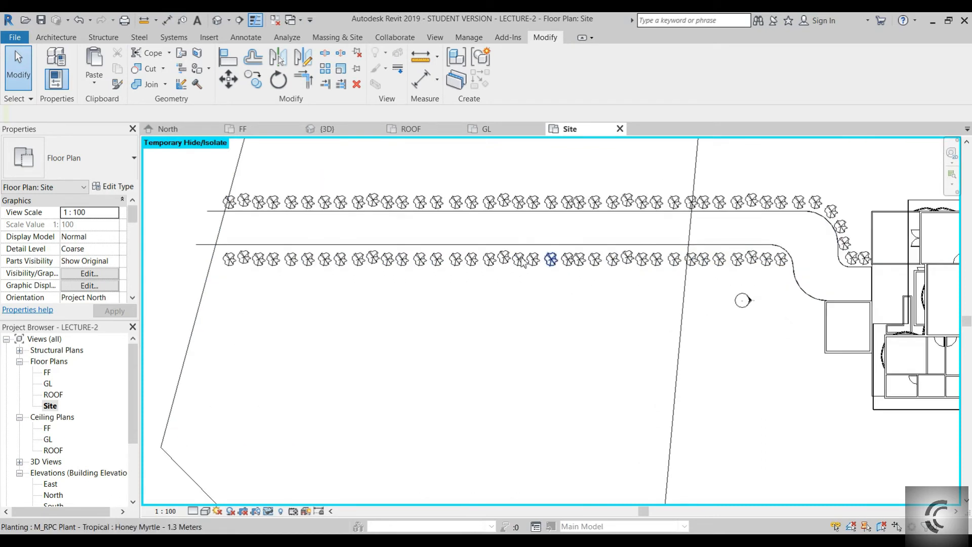
- Move the house-side half of the lower plant row slightly closer to the driveway's lower edge, including the plant missed in the first selection
left_click(781, 264)
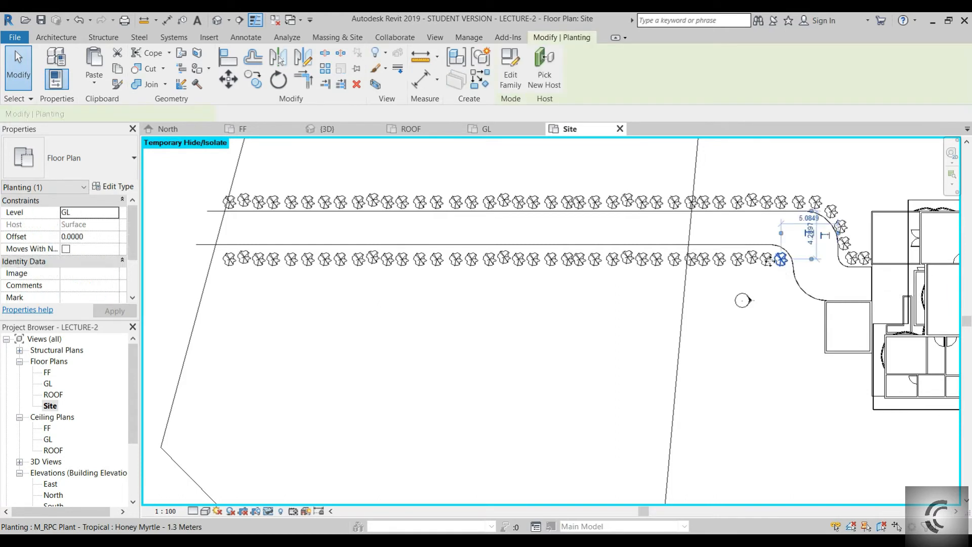
left_click(766, 263, "ctrl")
left_click(752, 264, "ctrl")
left_click(736, 264, "ctrl")
left_click(719, 265, "ctrl")
left_click(703, 261, "ctrl")
left_click(691, 260, "ctrl")
left_click(675, 260, "ctrl")
left_click(658, 261, "ctrl")
left_click(643, 261, "ctrl")
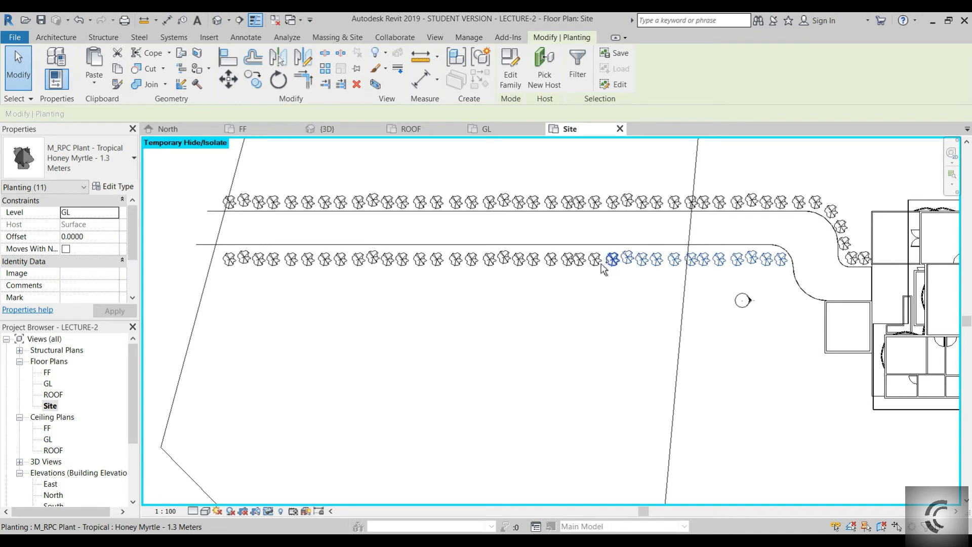
left_click(579, 261, "ctrl")
left_click(567, 261, "ctrl")
left_click(552, 261, "ctrl")
left_click(518, 261, "ctrl")
left_click(504, 257, "ctrl")
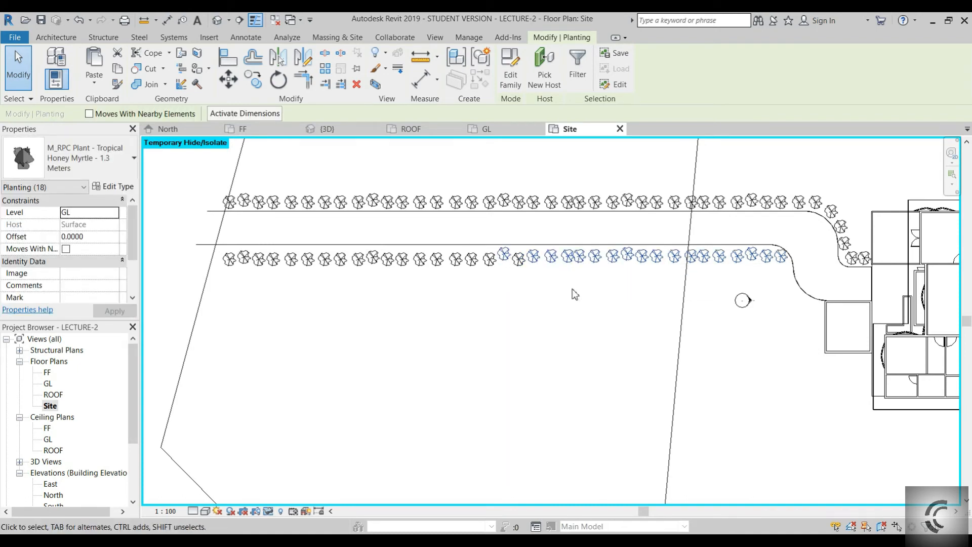
left_click(539, 266)
left_click(518, 257)
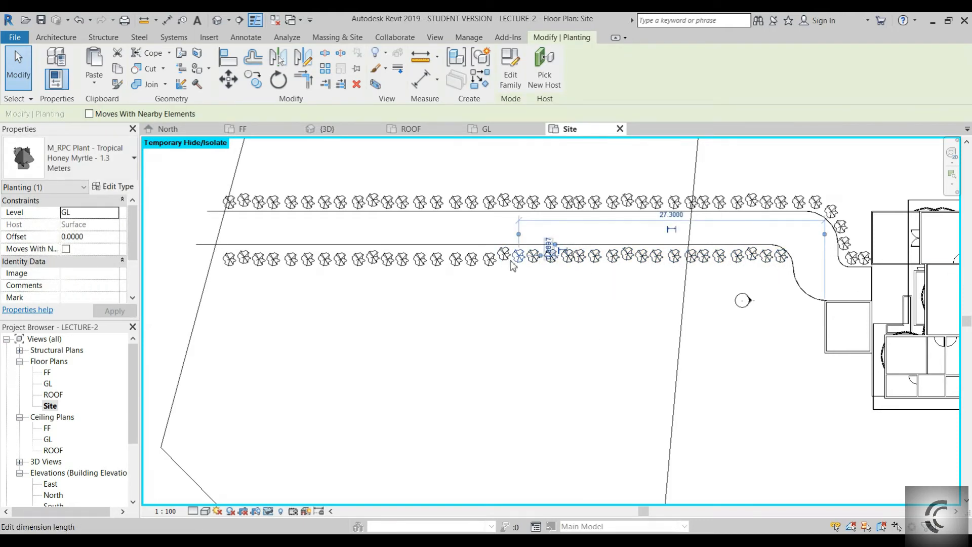
- Move the remaining half of the lower plant row, towards the driveway's far end, slightly closer to the driveway's lower edge
scroll(539, 266, "up", 2)
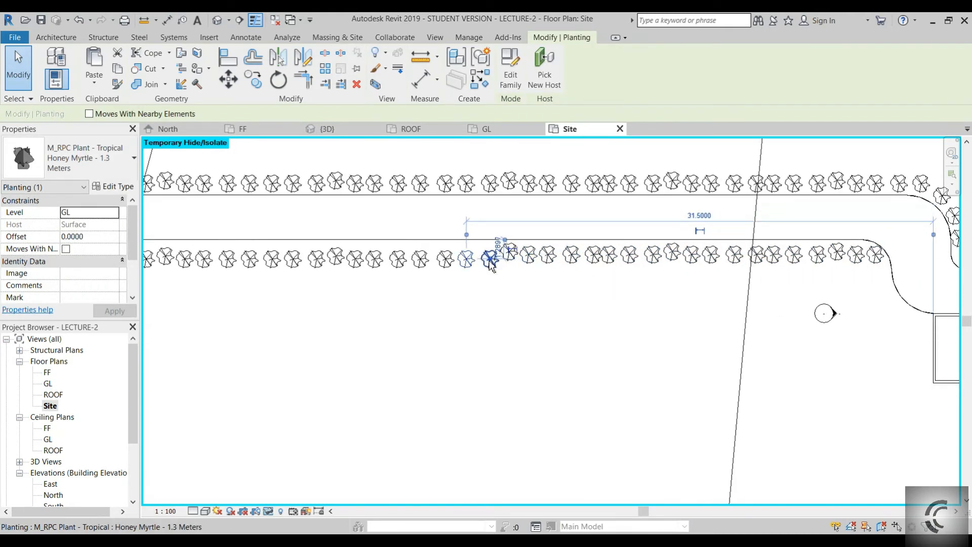
left_click(490, 261, "ctrl")
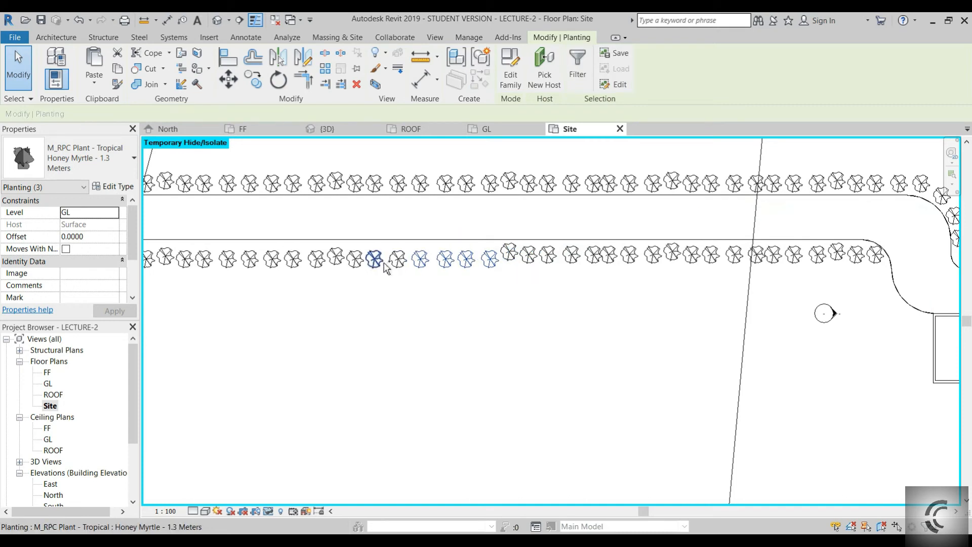
left_click(395, 261, "ctrl")
left_click(339, 260, "ctrl")
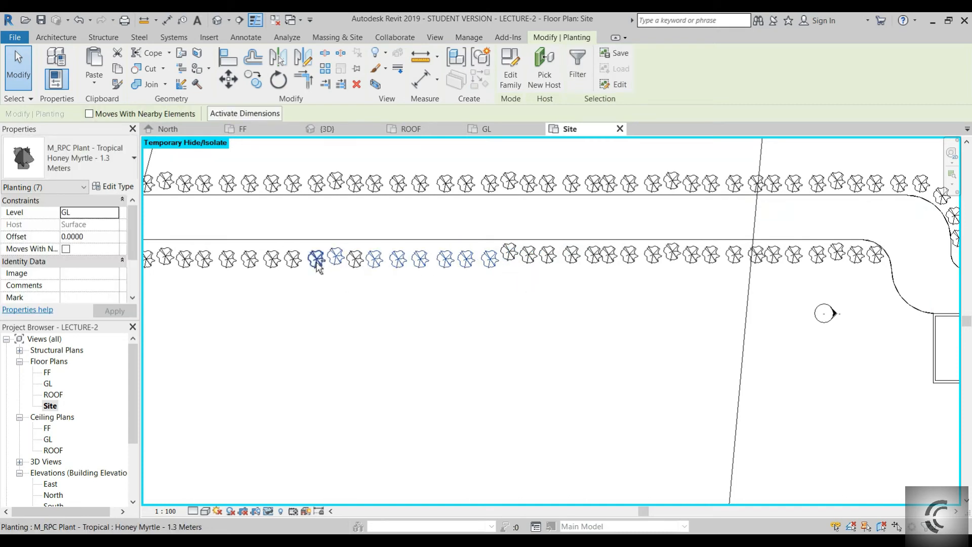
left_click(317, 263, "ctrl")
left_click(354, 261, "ctrl")
left_click(292, 260, "ctrl")
left_click(272, 261, "ctrl")
left_click(249, 261, "ctrl")
left_click(223, 269, "ctrl")
left_click(152, 266, "ctrl")
left_click(164, 259, "ctrl")
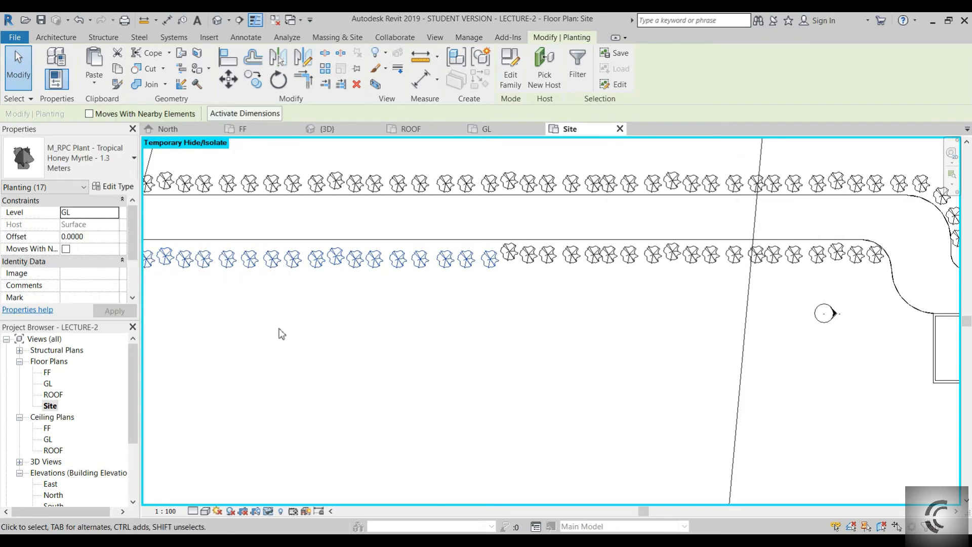
key("Up")
key("Up")
scroll(278, 330, "down", 1)
middle_click_drag(296, 337, 323, 337)
key("Escape")
left_click(558, 274)
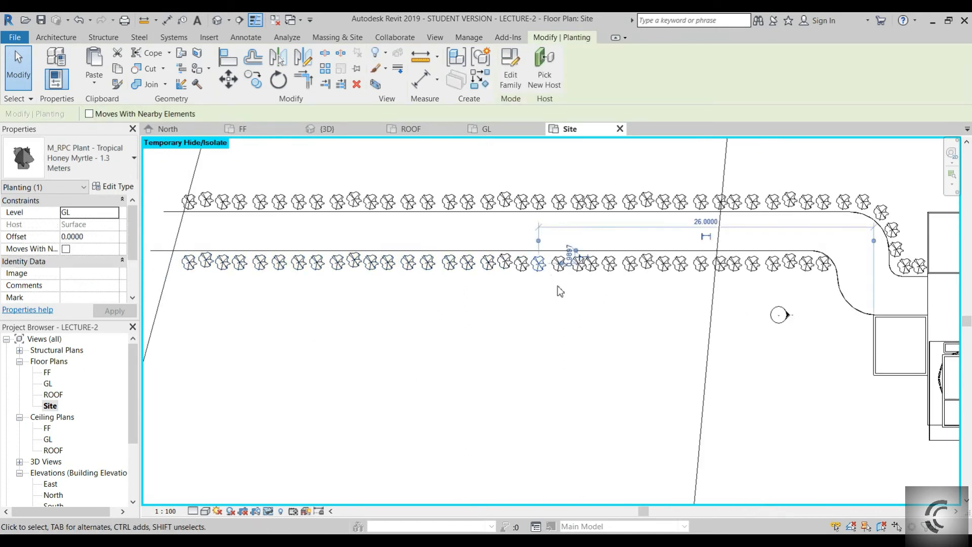
key("Escape")
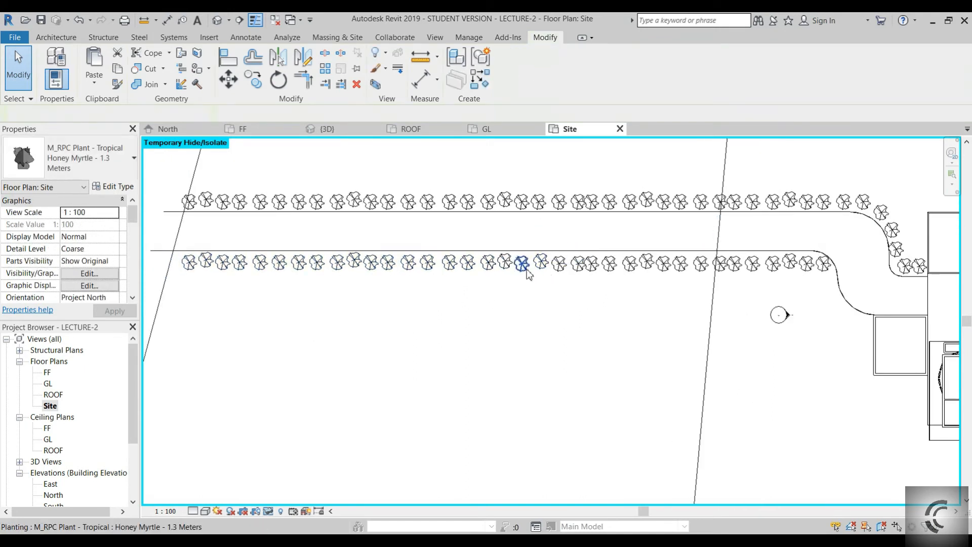
- Place three more Honey Myrtle plants along the driveway's lower bend, following the curve towards the walled planter
left_click(527, 273)
key("c")
key("s")
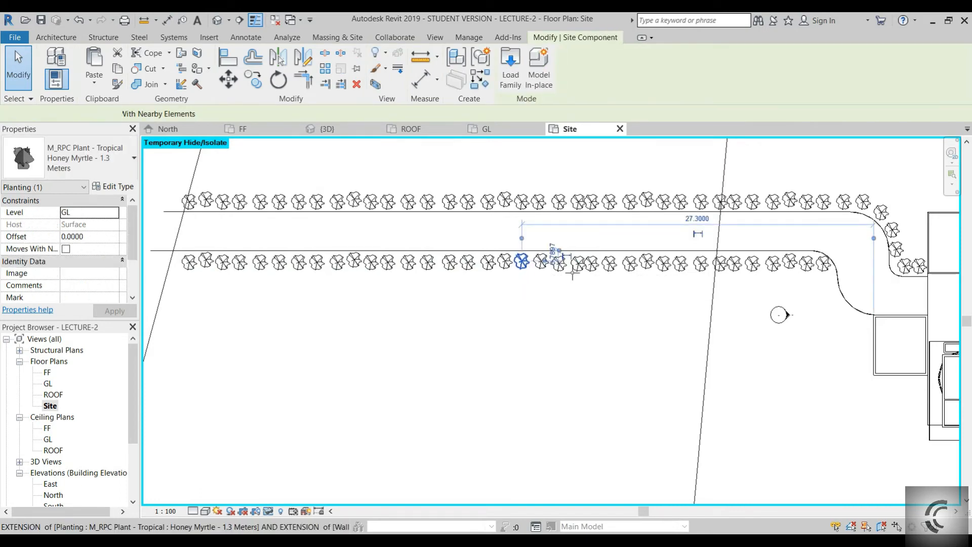
scroll(831, 295, "up", 4)
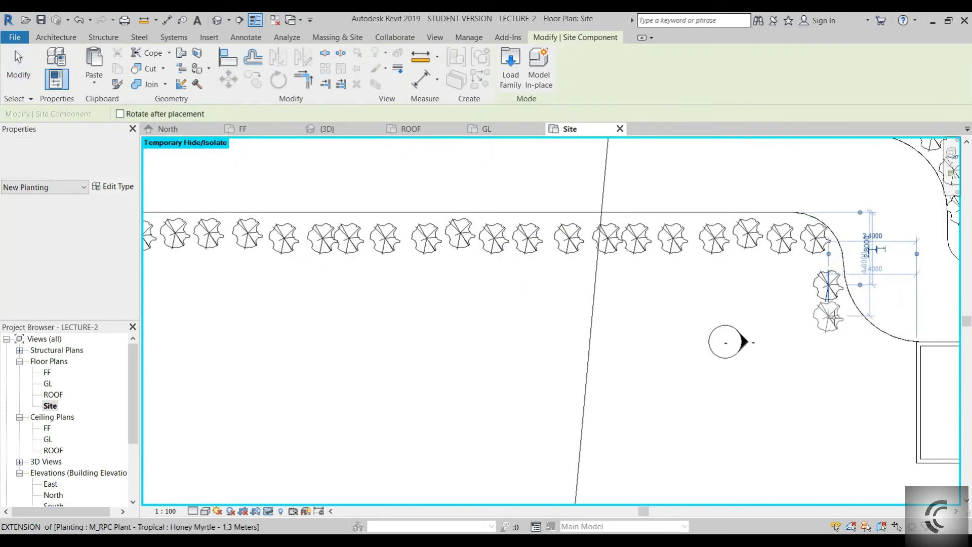
left_click(842, 324)
left_click(870, 355)
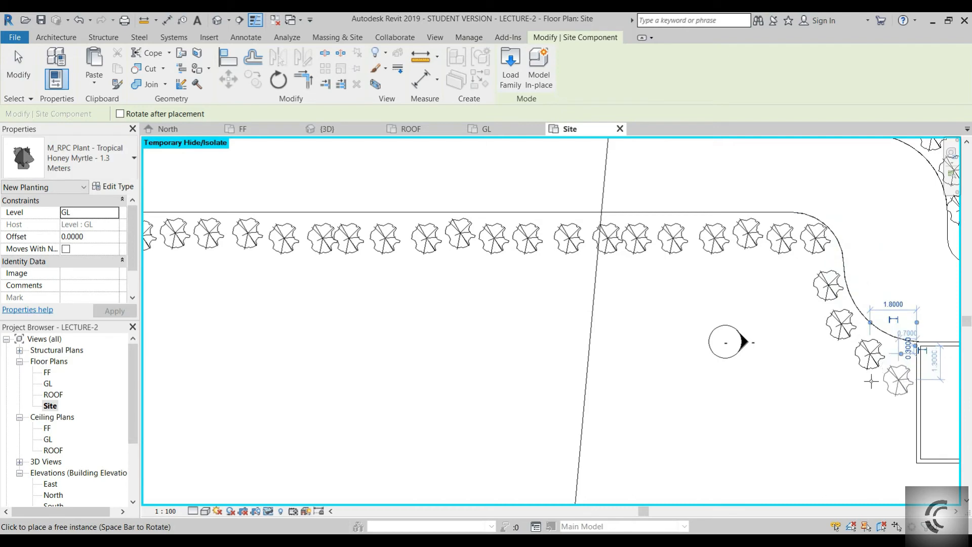
- Switch the plant type for placement to M_RPC Plant - Tropical Agave - 0.45 Meters beside the planter
scroll(871, 382, "down", 2)
middle_click_drag(889, 397, 747, 340)
scroll(746, 340, "up", 3)
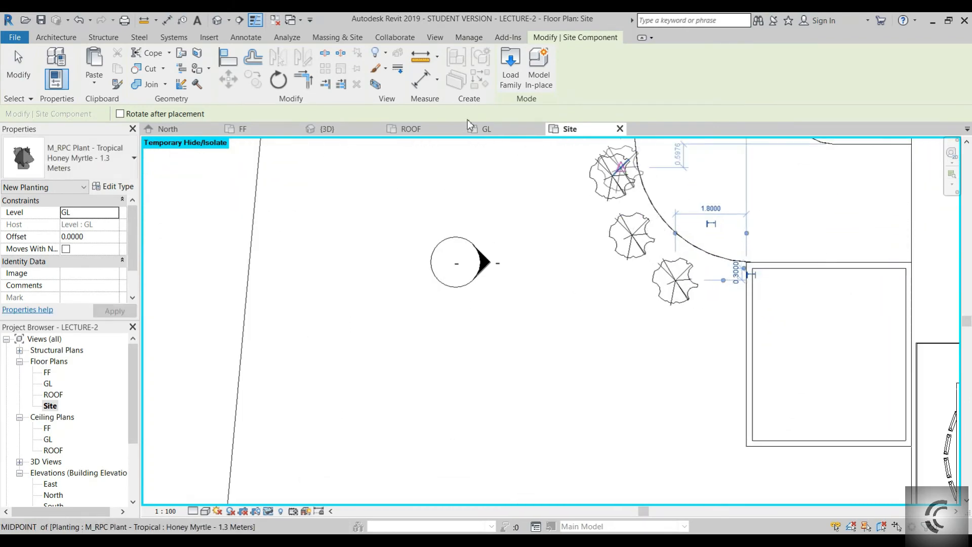
left_click(113, 172)
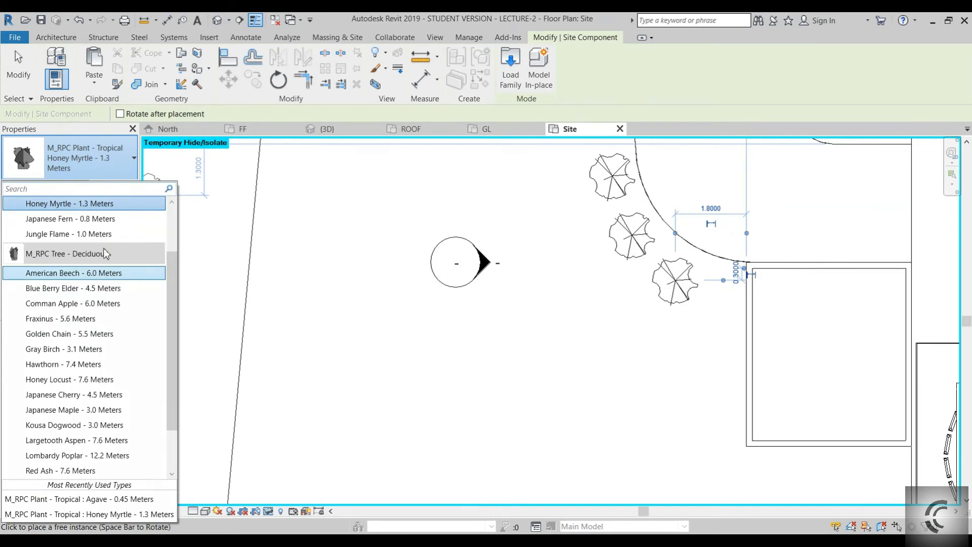
scroll(103, 249, "up", 2)
left_click(101, 219)
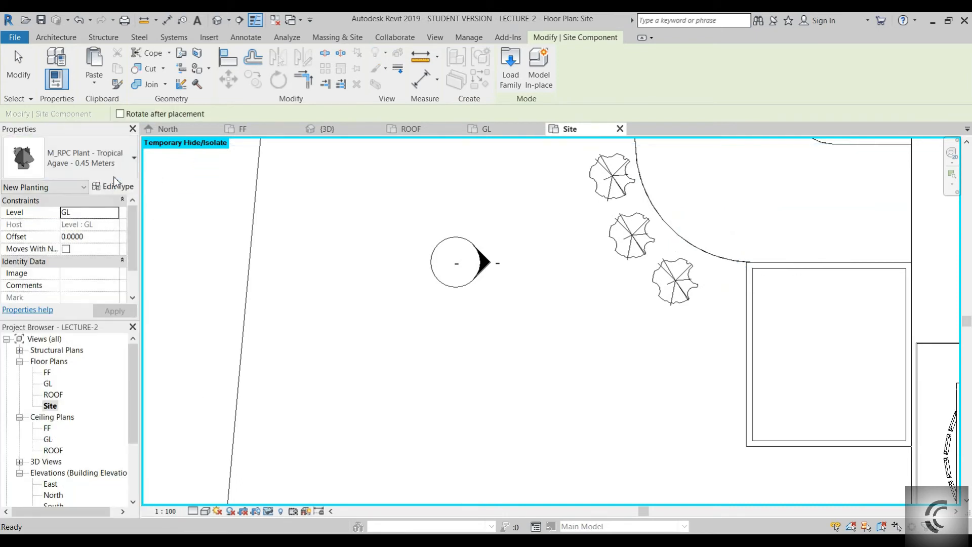
- Load the M_RPC Shrub family from the Planting library folder
left_click(512, 65)
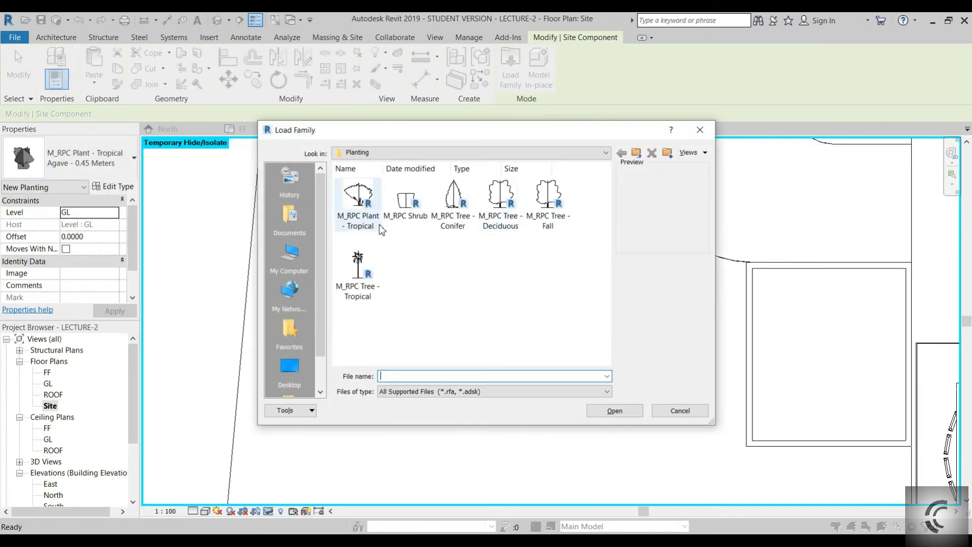
left_click(406, 200)
left_click(615, 410)
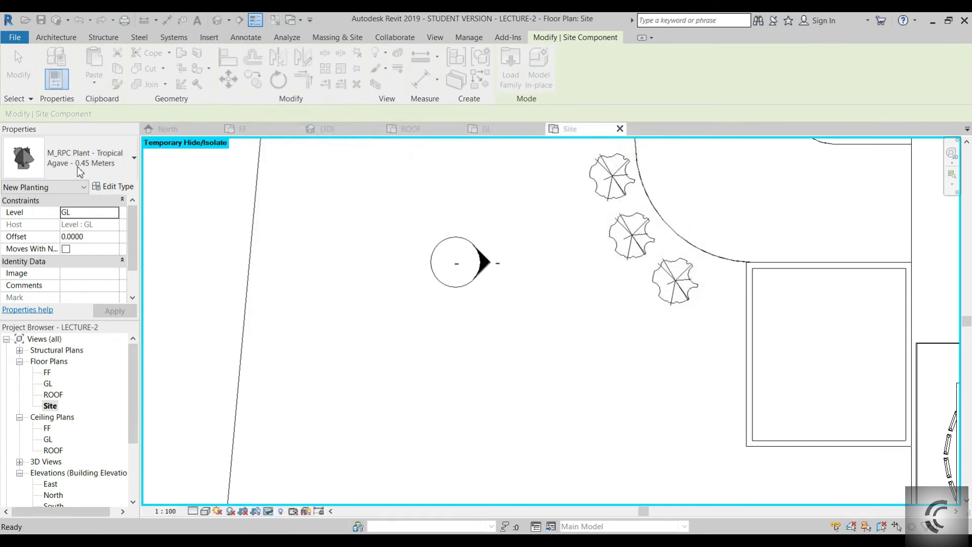
- Place one Burning Bush - 1.38 Meters shrub in the planter's upper-left corner
left_click(126, 161)
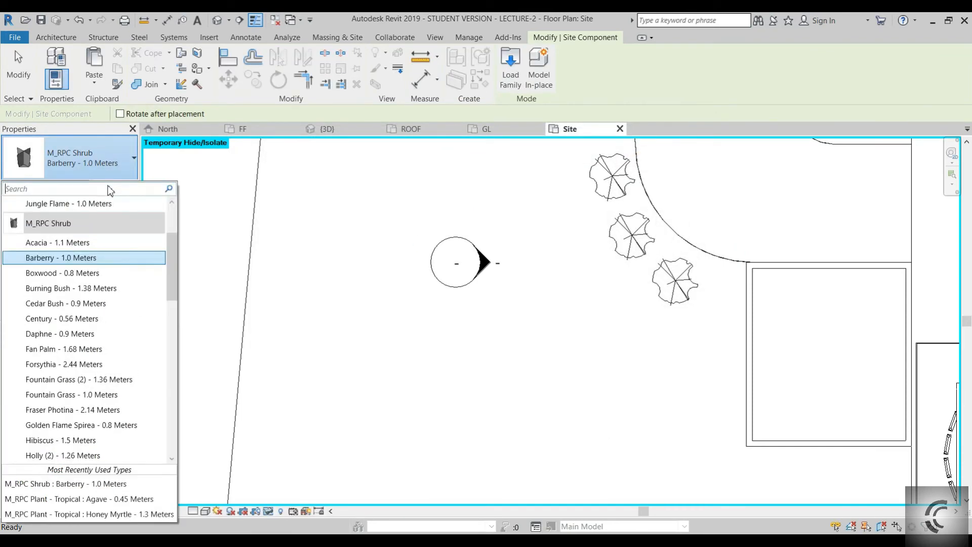
left_click(87, 288)
middle_click_drag(736, 295, 647, 290)
scroll(685, 305, "up", 3)
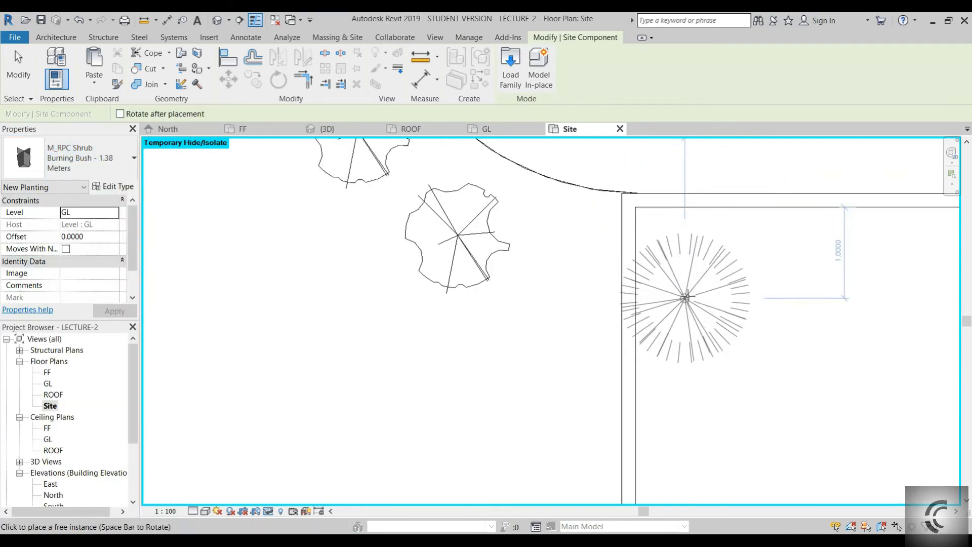
left_click(695, 280)
scroll(810, 273, "down", 3)
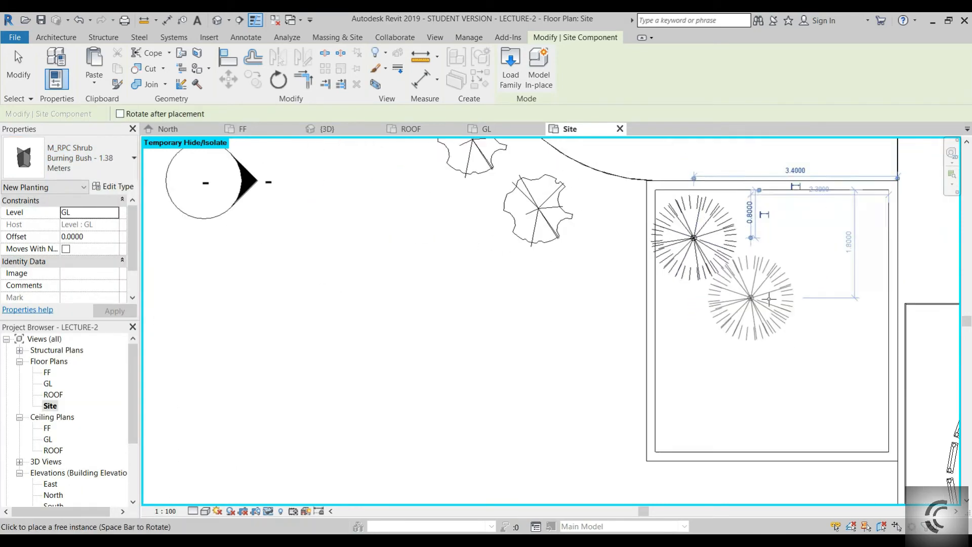
- Fill the rest of the planter with eleven Barberry - 1.0 Meters shrubs, spread along its walls and across the middle
left_click(81, 158)
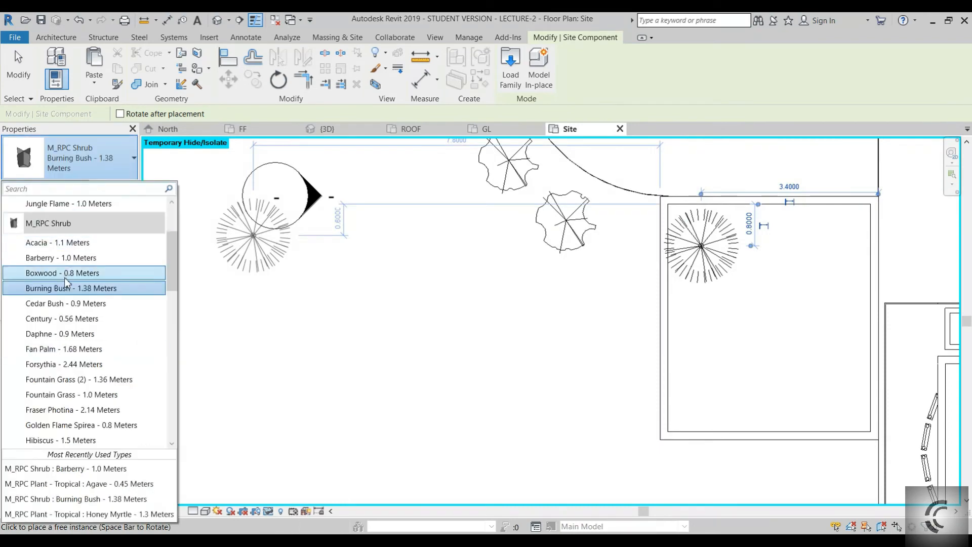
left_click(41, 253)
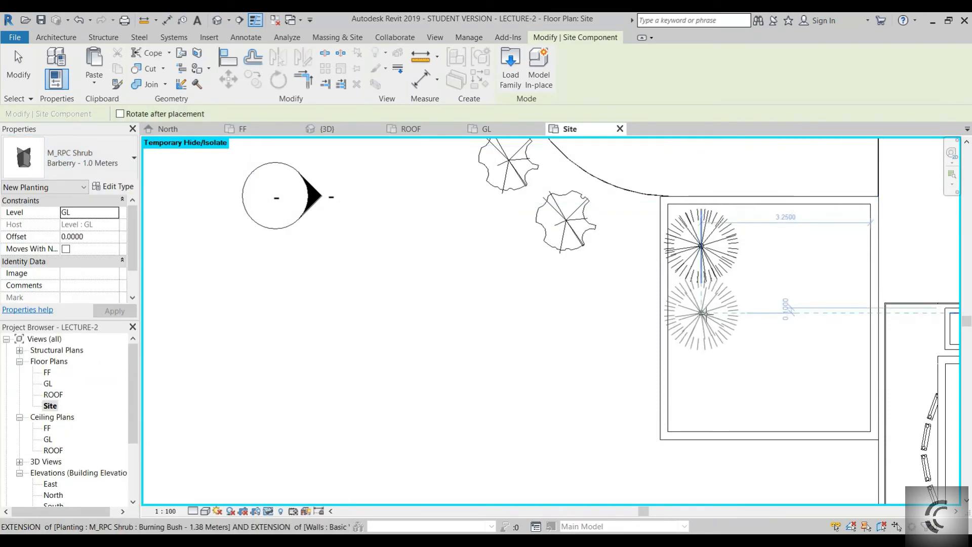
left_click(702, 318)
left_click(702, 385)
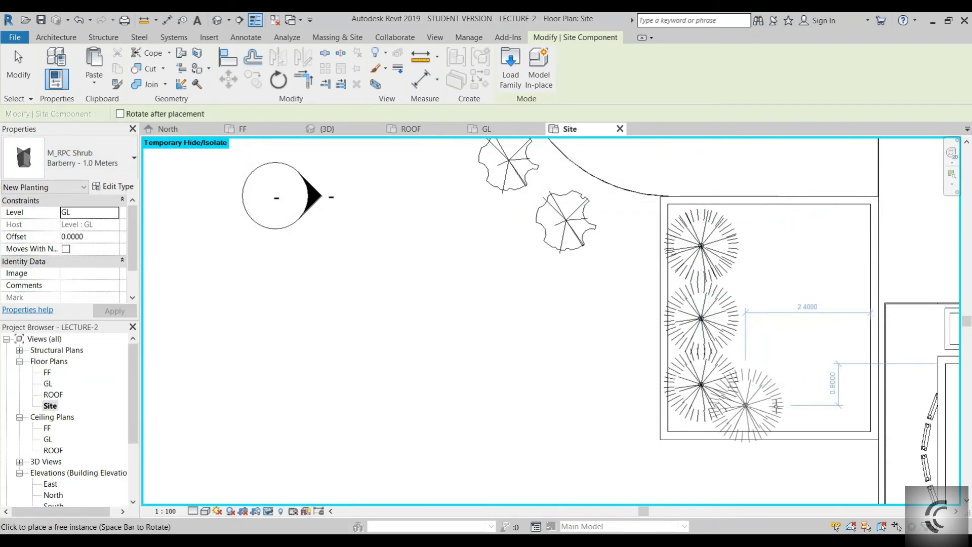
left_click(745, 405)
left_click(788, 406)
left_click(855, 344)
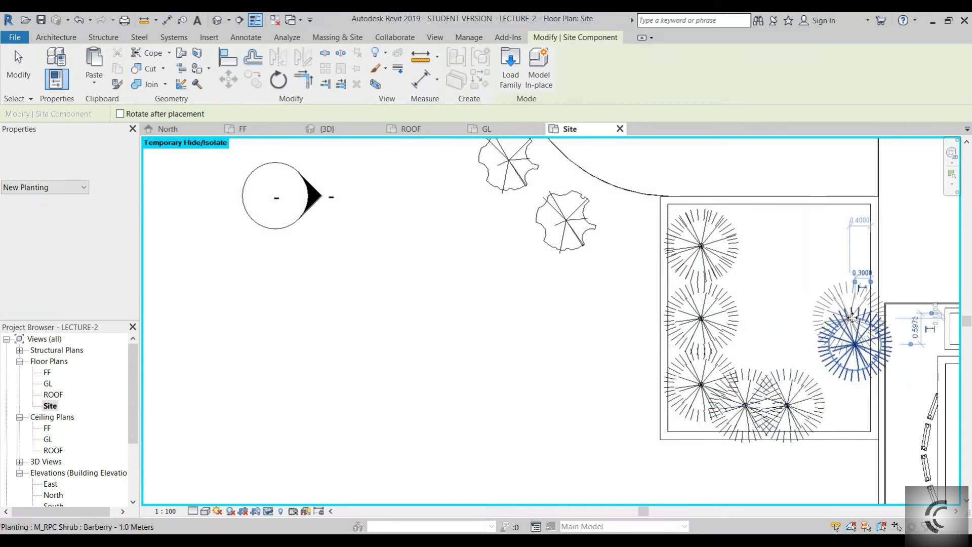
left_click(845, 406)
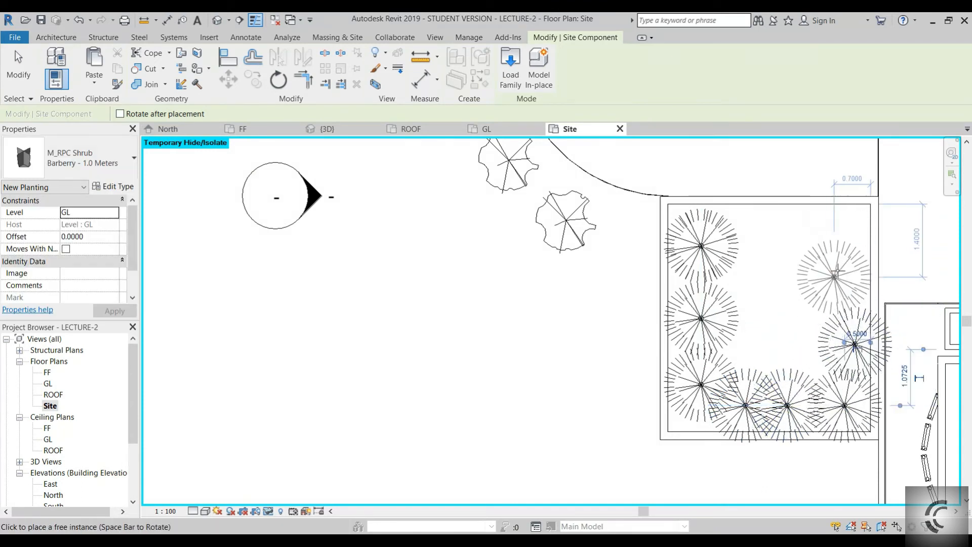
left_click(845, 261)
left_click(814, 313)
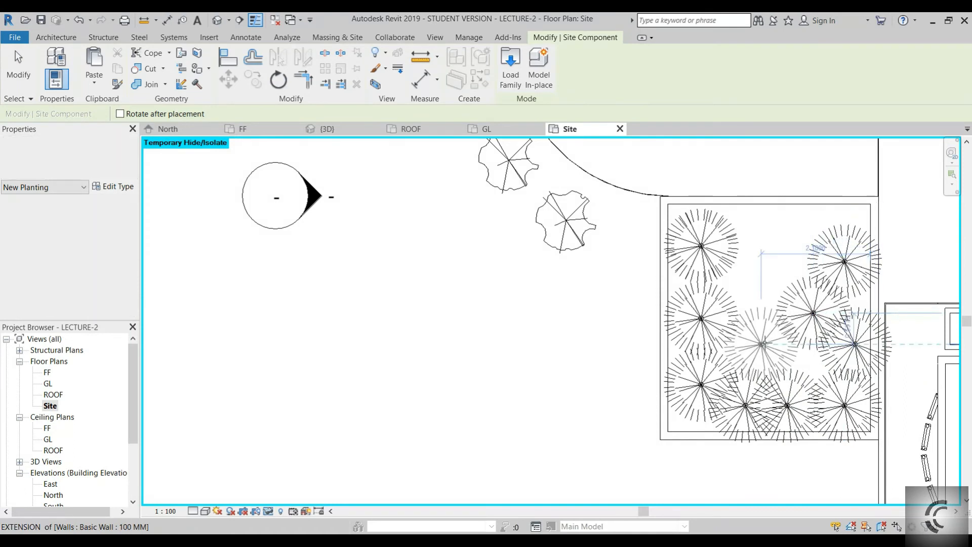
left_click(793, 220)
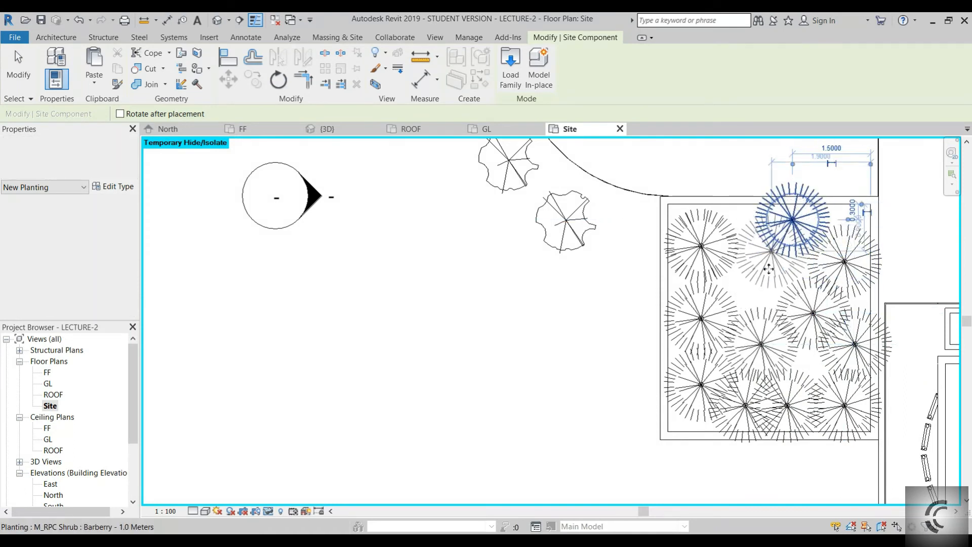
left_click(762, 272)
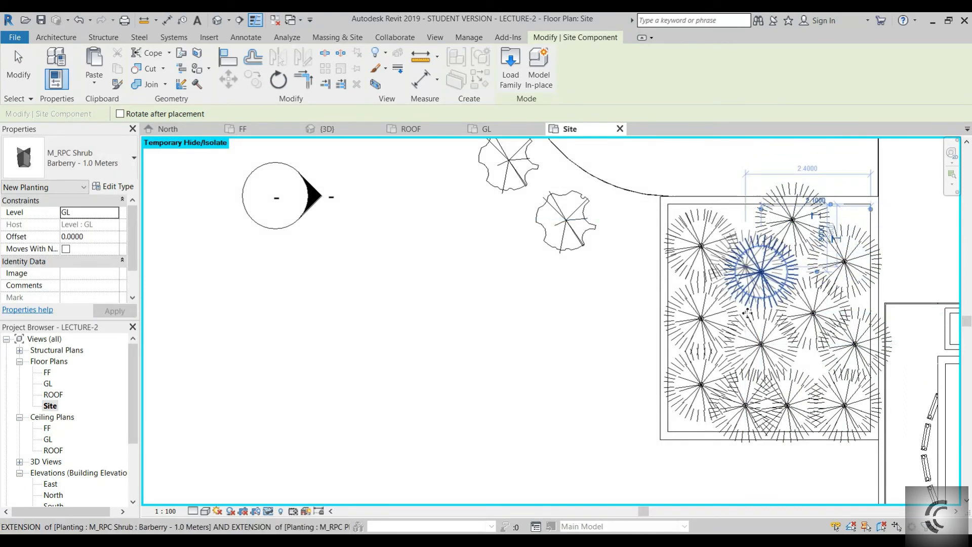
key("Escape")
- In the 3D view, select all Barberry shrubs in the planter and set their offset to 0.5
left_click(338, 129)
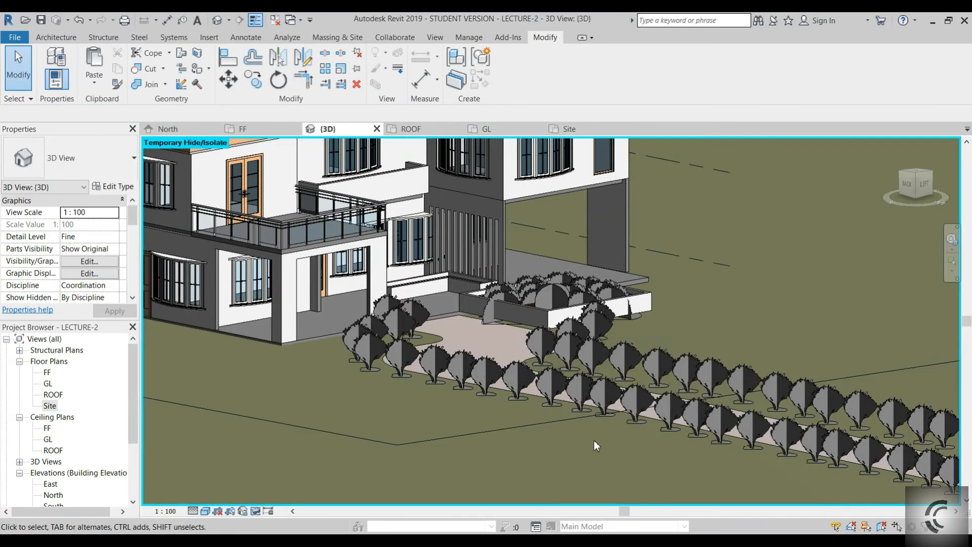
left_click(610, 288)
key("s")
key("a")
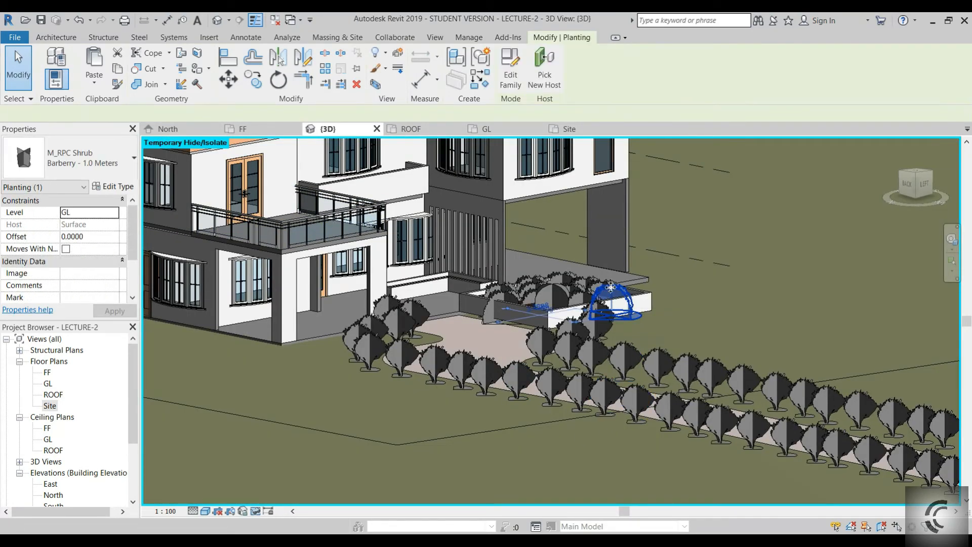
left_click(94, 238)
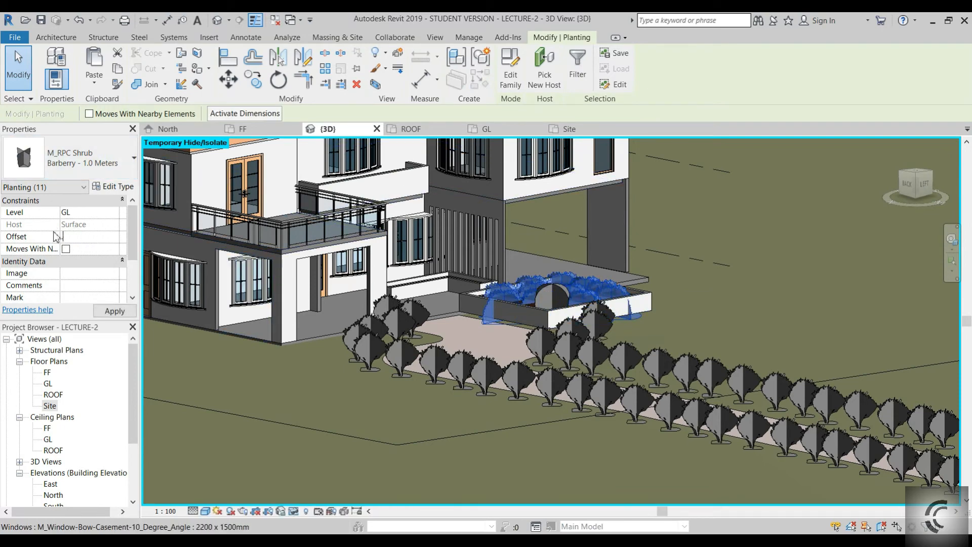
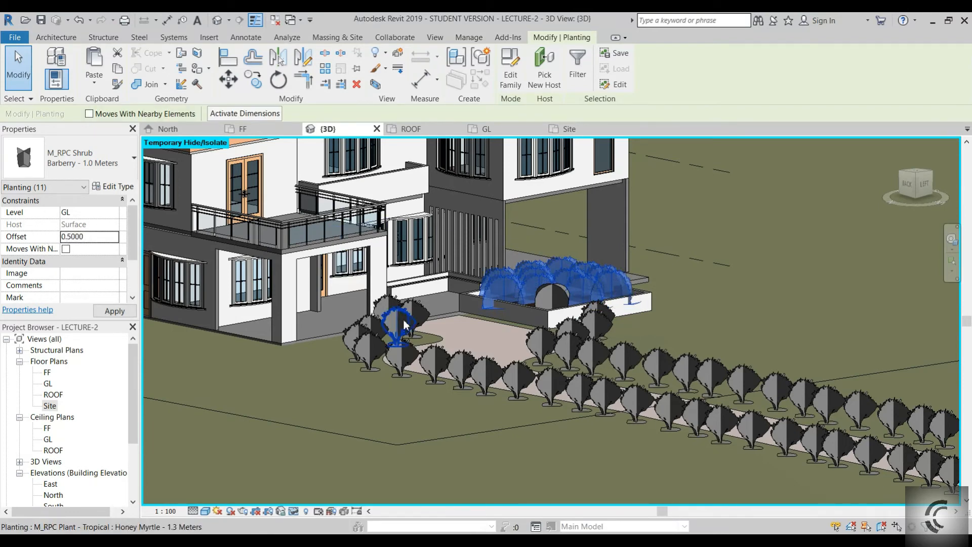
- Give the planter's Burning Bush the same 0.5 offset as the Barberry shrubs and check the planting along the driveway
left_click(59, 237)
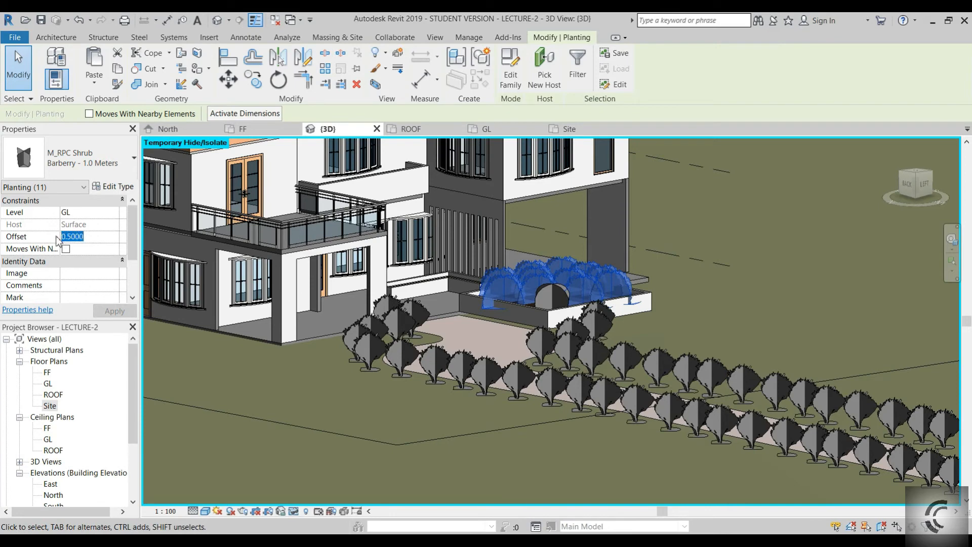
key("Escape")
scroll(559, 281, "up", 2)
left_click(561, 286)
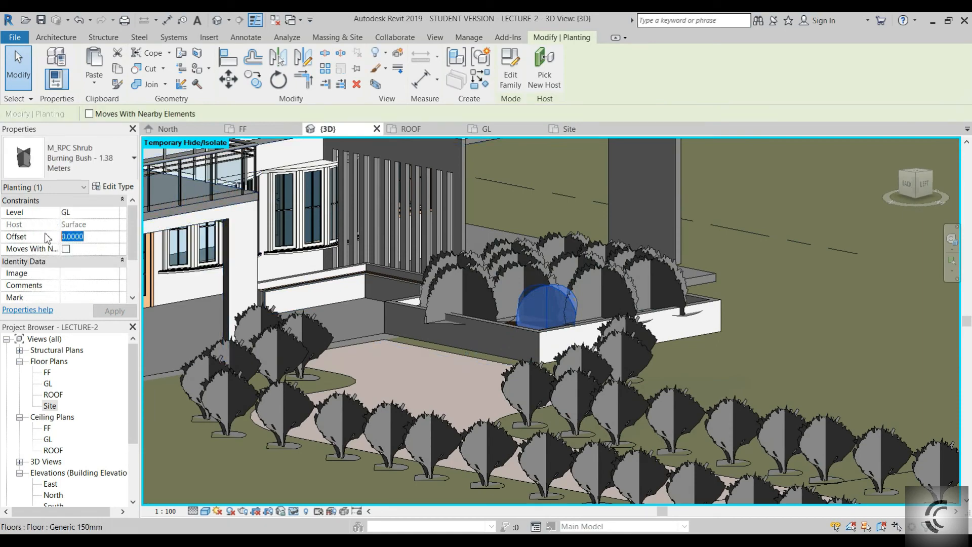
left_click(747, 329)
middle_click_drag(734, 361, 678, 410, "shift")
scroll(743, 408, "down", 2)
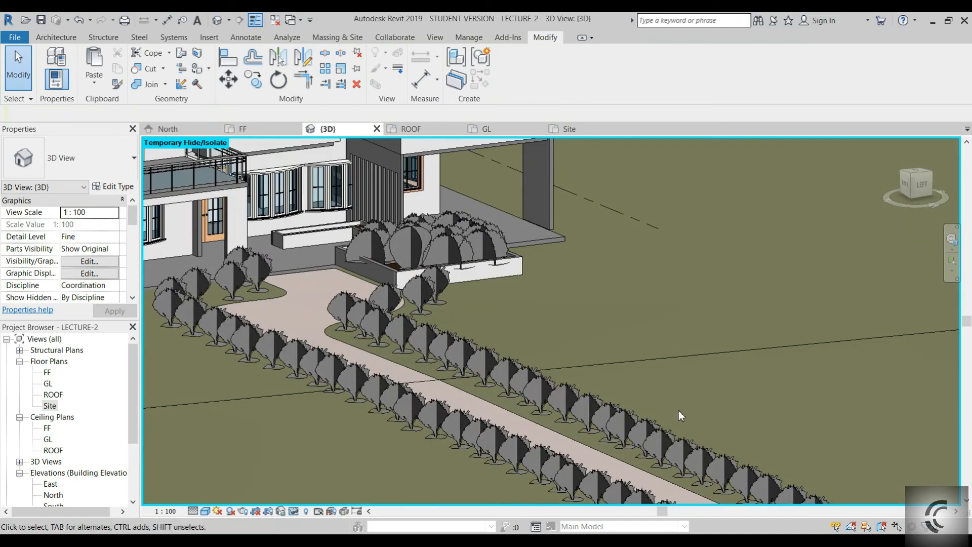
scroll(679, 410, "down", 1)
middle_click_drag(567, 317, 494, 244, "shift")
scroll(508, 262, "down", 1)
scroll(470, 290, "up", 1)
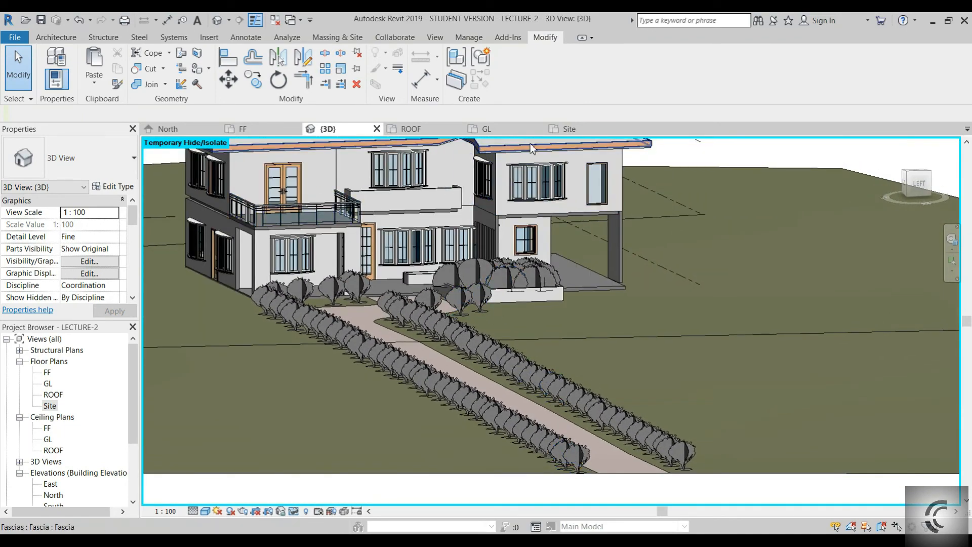
- In the Site plan, delete one Honey Myrtle plant from the lower row along the outer part of the driveway
left_click(568, 130)
scroll(543, 319, "down", 2)
middle_click_drag(359, 195, 445, 345)
scroll(446, 345, "down", 1)
middle_click_drag(283, 314, 482, 295)
middle_click_drag(307, 304, 640, 310)
left_click(498, 301)
scroll(498, 303, "down", 1)
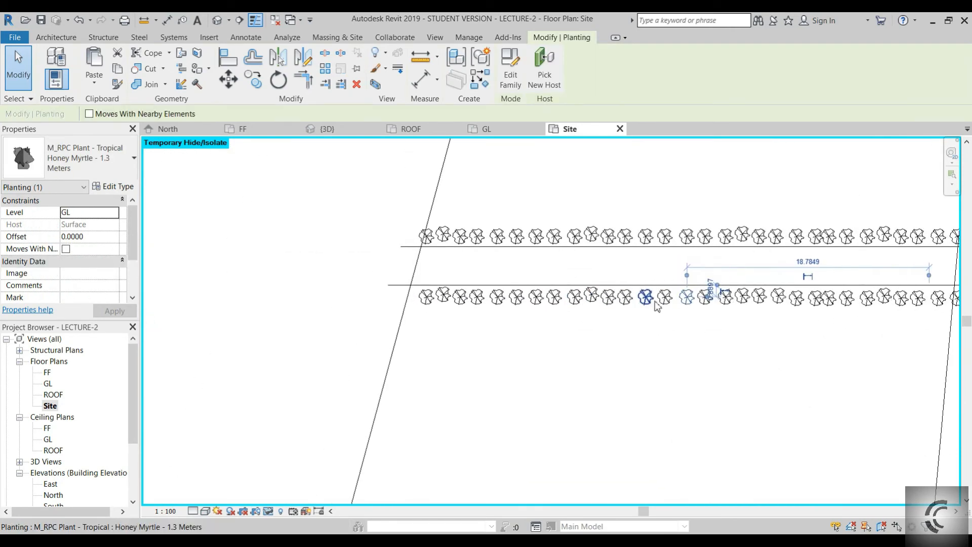
left_click(647, 299)
left_click(669, 296)
key("Escape")
key("Delete")
- Delete the two Honey Myrtle plants on the outer side of the gap in the lower row
left_click(664, 298)
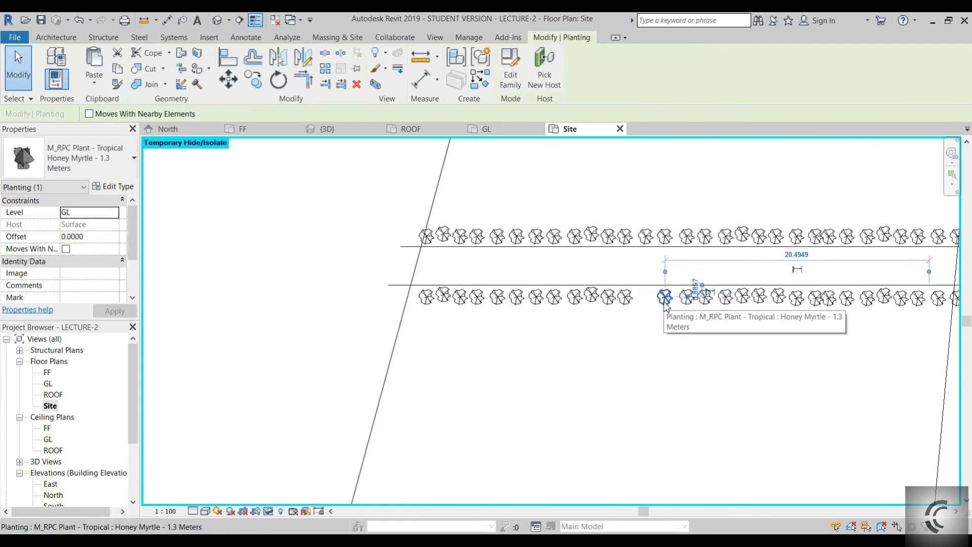
key("Escape")
key("d")
key("e")
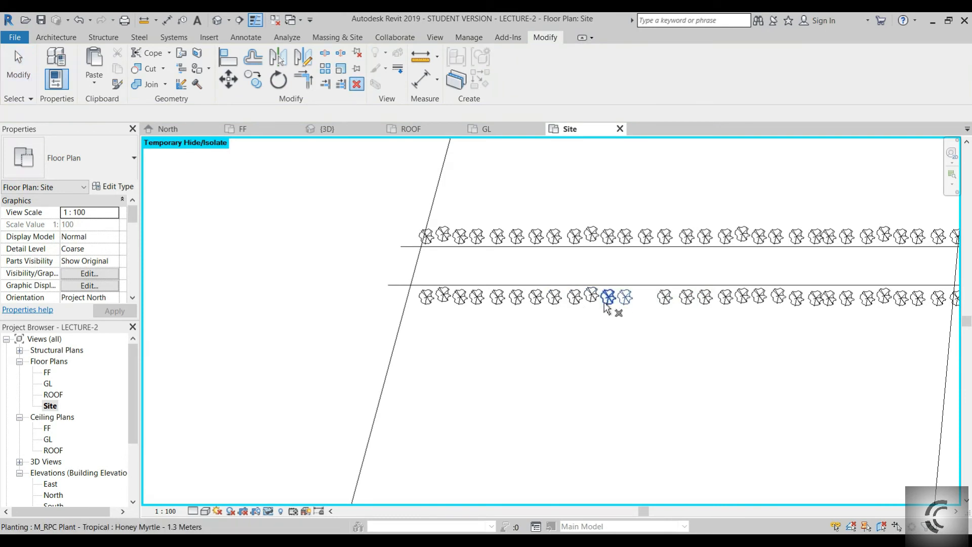
scroll(592, 305, "up", 2)
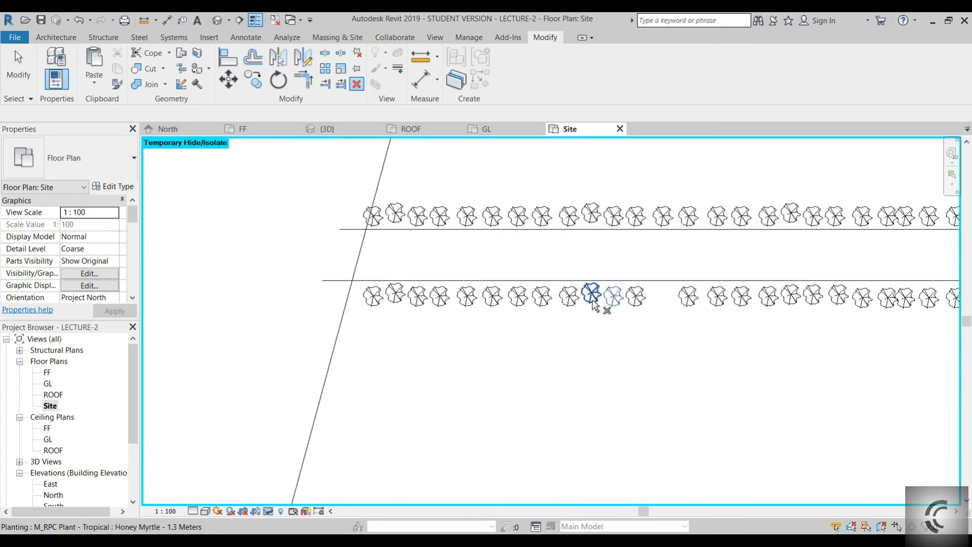
key("Return")
left_click(635, 299)
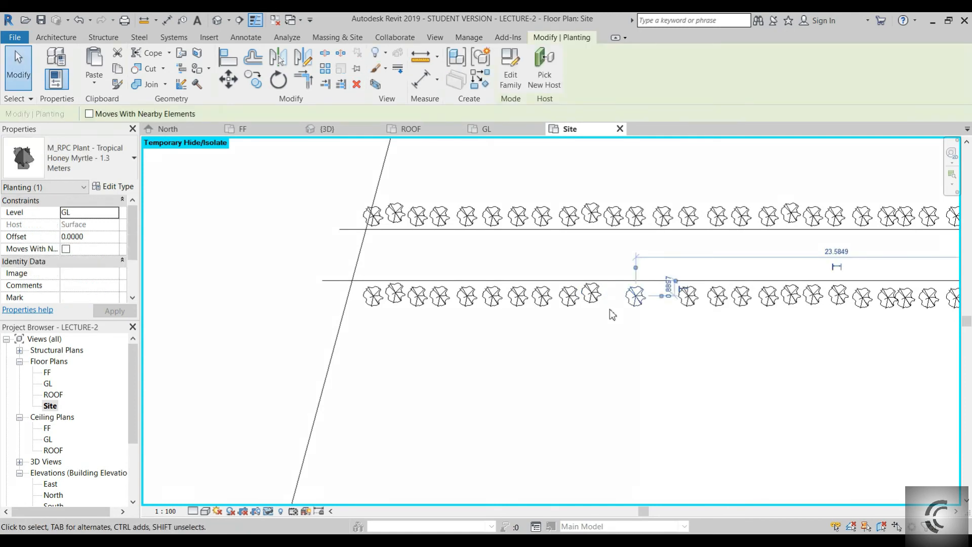
key("Return")
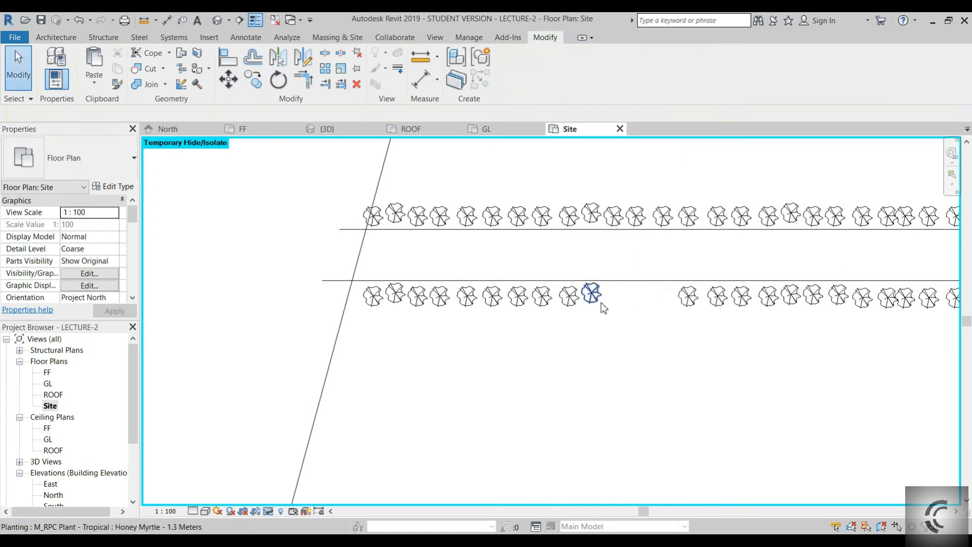
- Delete the ten remaining Honey Myrtle plants outside the lower row's gap and the outermost twelve plants of the upper row
left_click(600, 303)
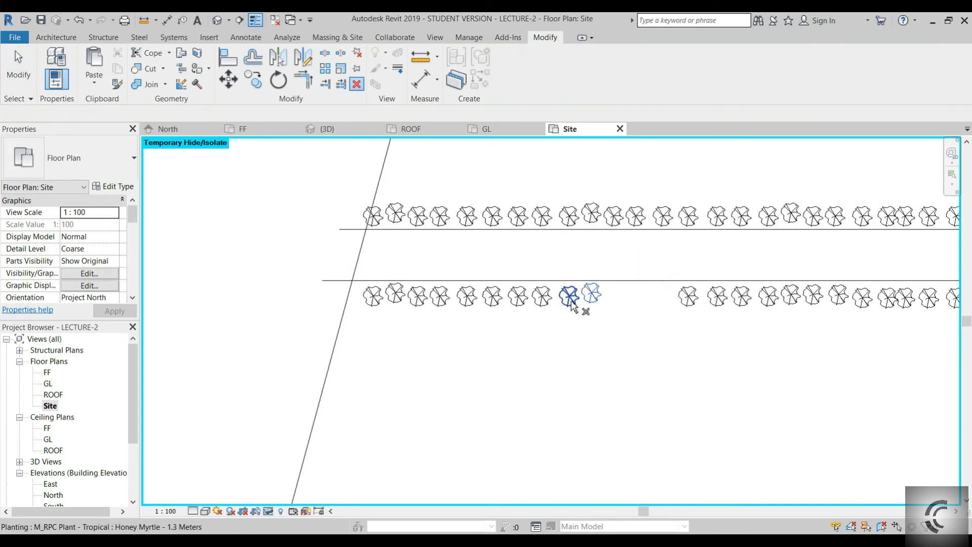
left_click(482, 310)
left_click(463, 310)
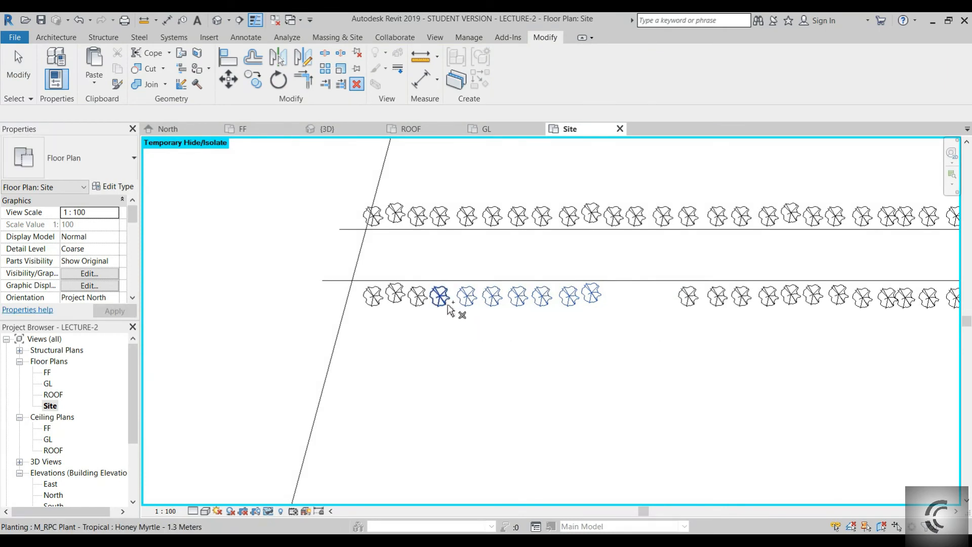
left_click(386, 303)
left_click(363, 305)
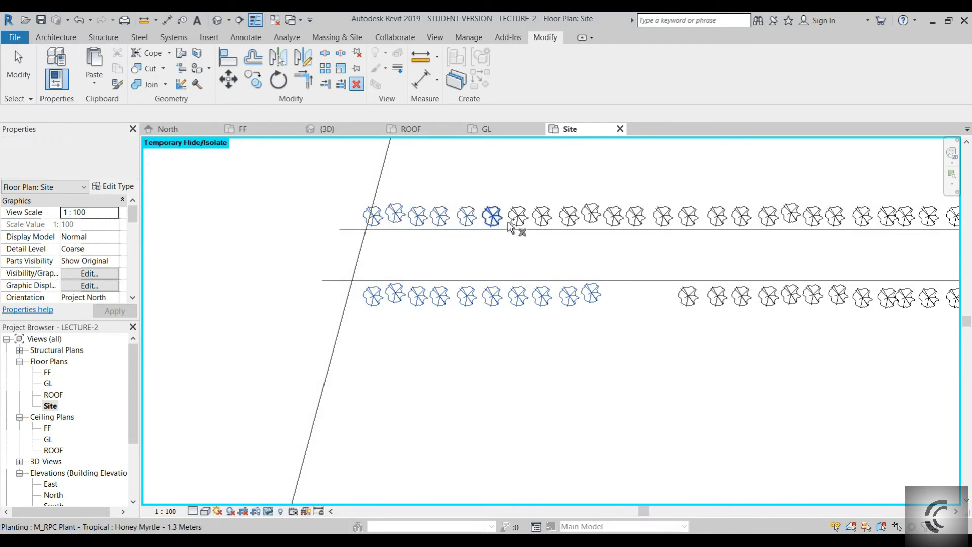
left_click(586, 223)
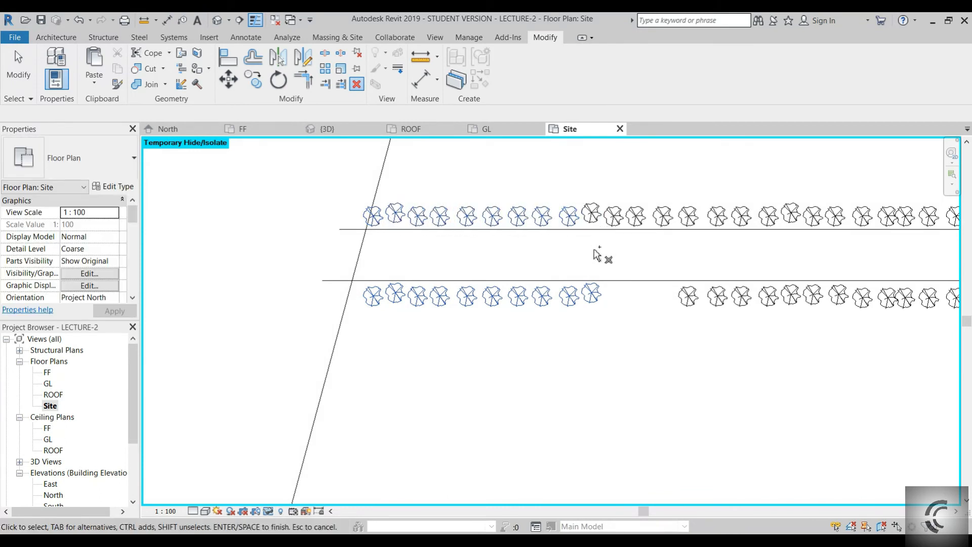
left_click(609, 221)
key("Return")
left_click(617, 215)
key("Delete")
- Delete four more plants from the upper row's outer end and three from the lower row's so both rows start level
scroll(699, 274, "down", 2)
middle_click_drag(709, 299, 609, 273)
scroll(578, 238, "up", 3)
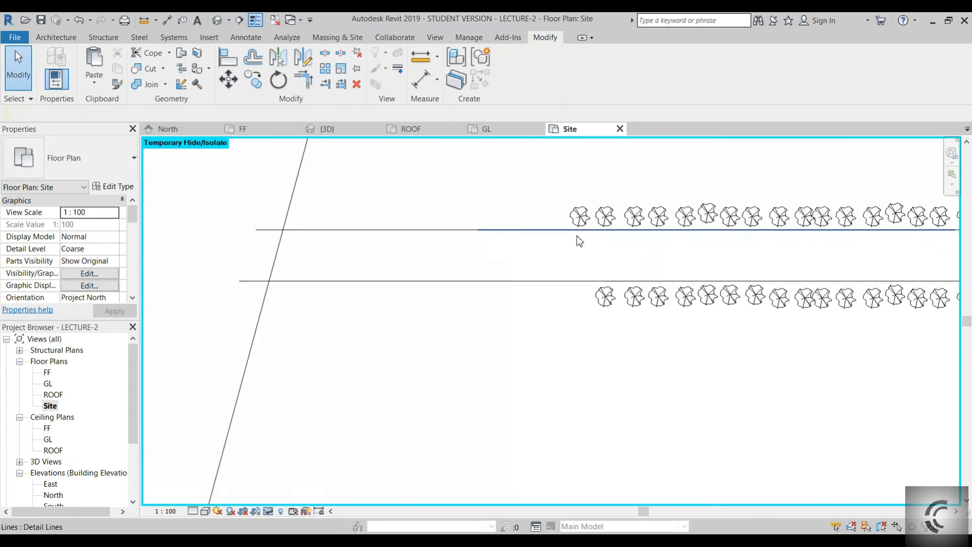
left_click(580, 216)
left_click(605, 216, "ctrl")
left_click(633, 217, "ctrl")
left_click(658, 216, "ctrl")
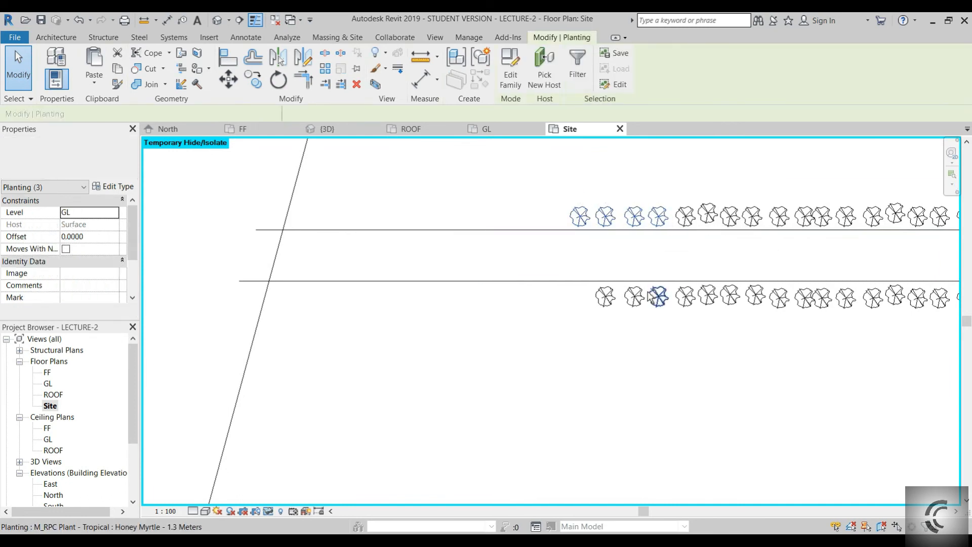
left_click(658, 297, "ctrl")
left_click(634, 298, "ctrl")
left_click(608, 302, "ctrl")
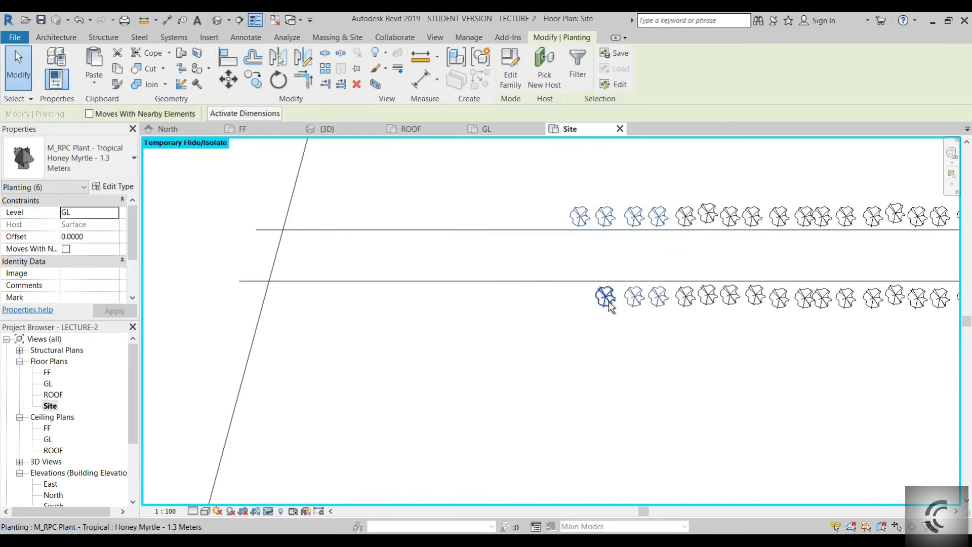
left_click(761, 256)
scroll(768, 254, "down", 4)
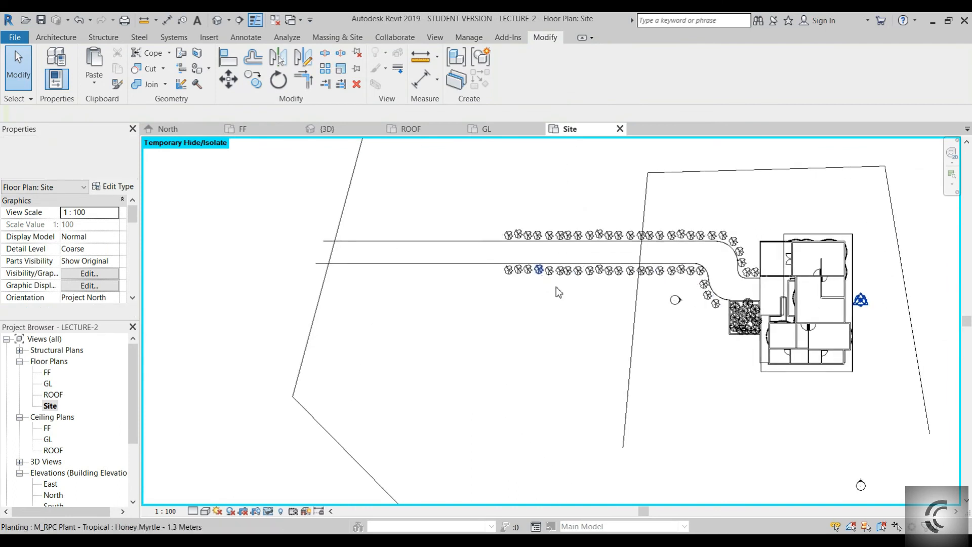
- Start placing a component and load the M_RPC Tree - Conifer family from the Planting folder
key("c")
key("m")
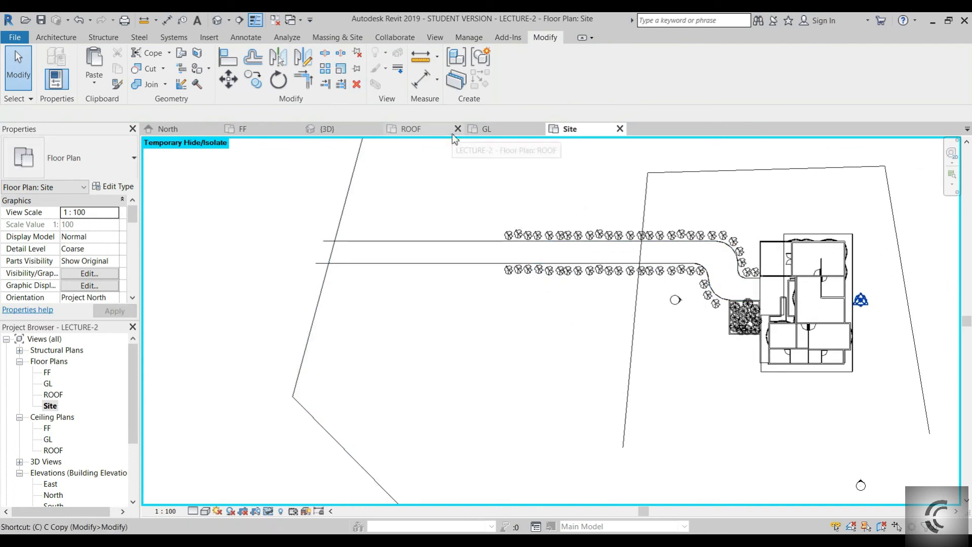
left_click(512, 81)
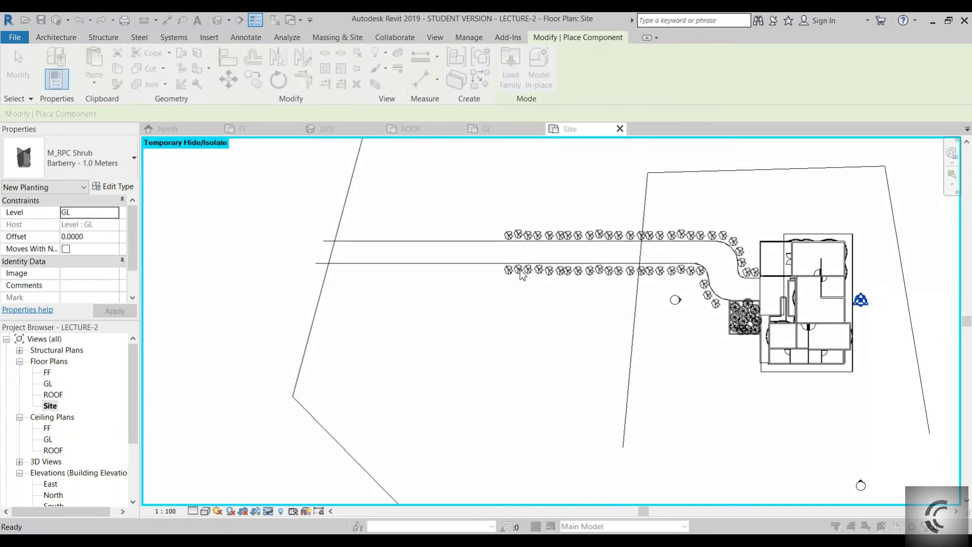
left_click(462, 223)
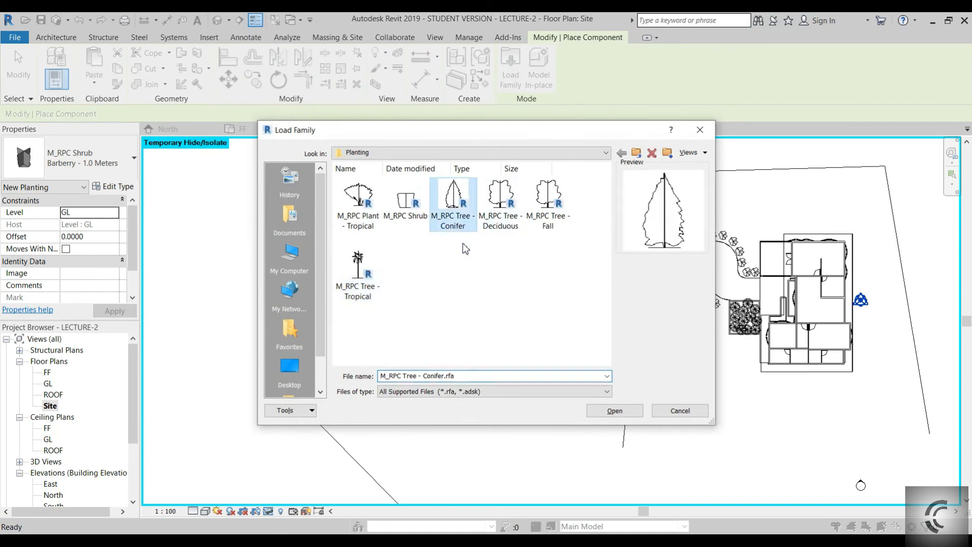
left_click(615, 410)
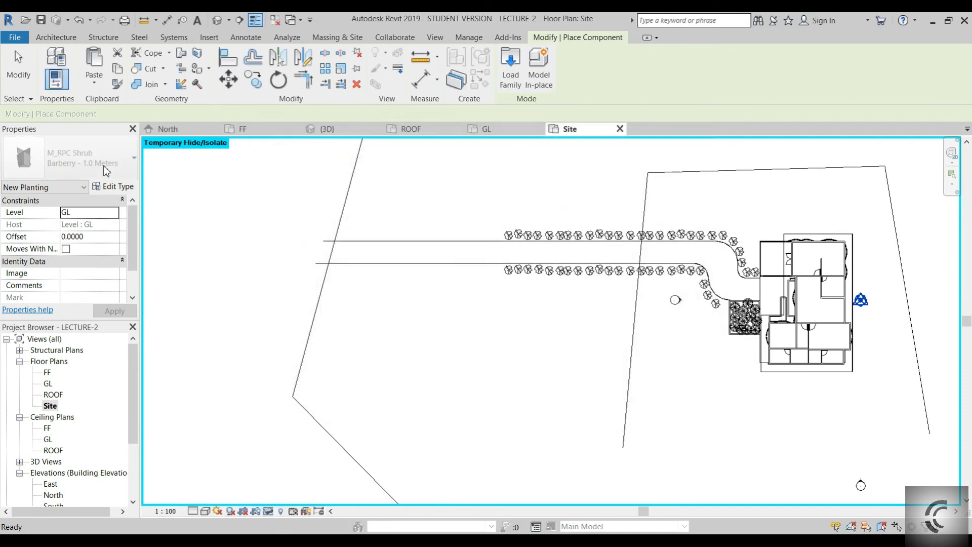
- Place five Colorado Spruce - 4.0 Meters trees in a loose cluster above the house and the driveway's curved end
scroll(456, 254, "up", 3)
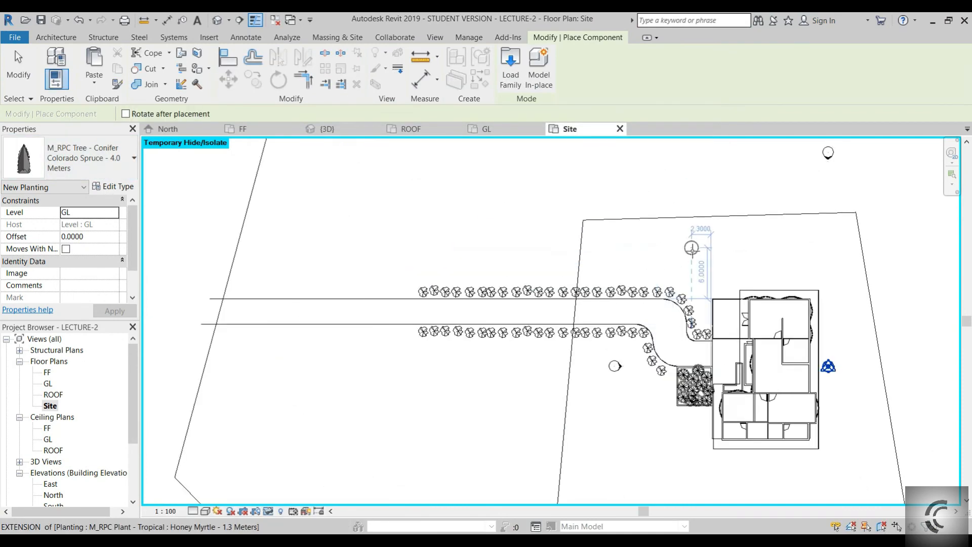
scroll(692, 259, "up", 2)
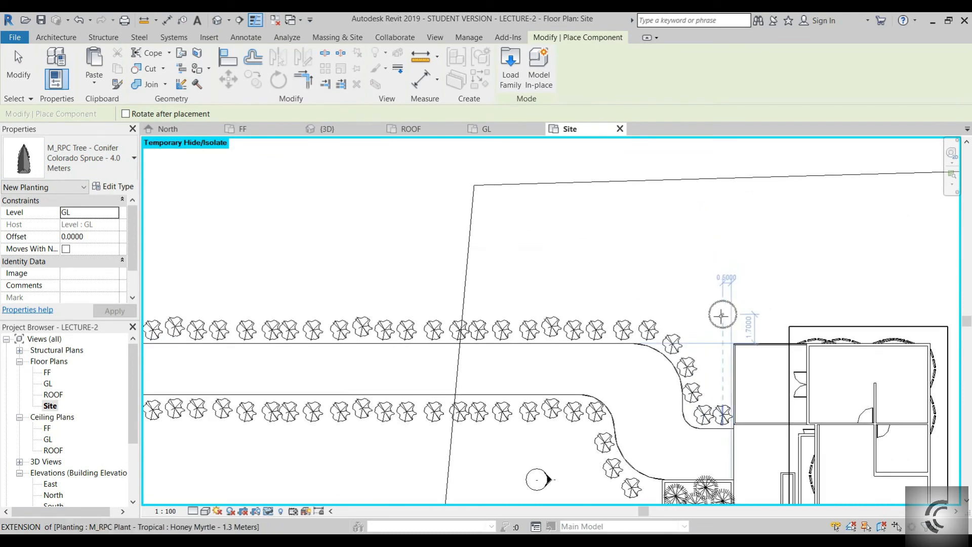
left_click(712, 314)
left_click(692, 287)
left_click(723, 274)
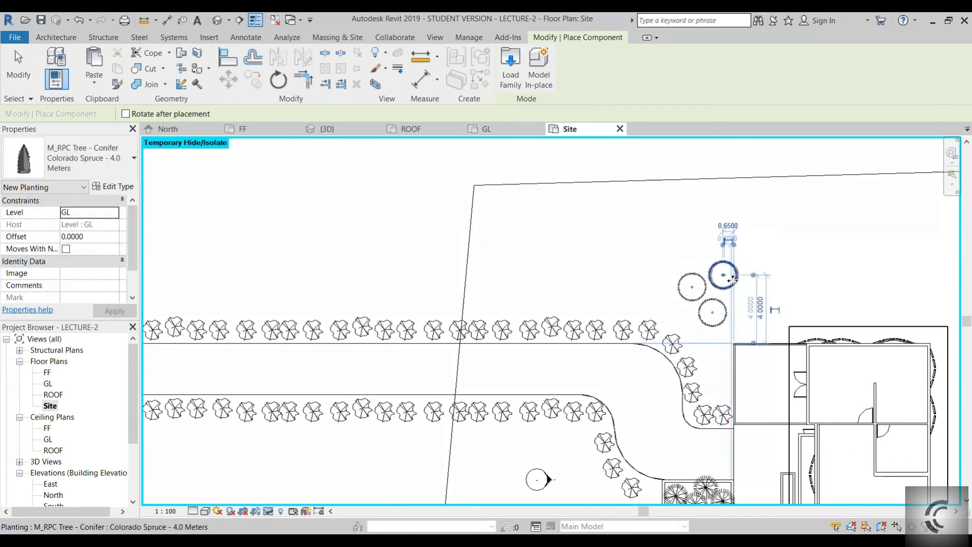
left_click(756, 288)
left_click(793, 266)
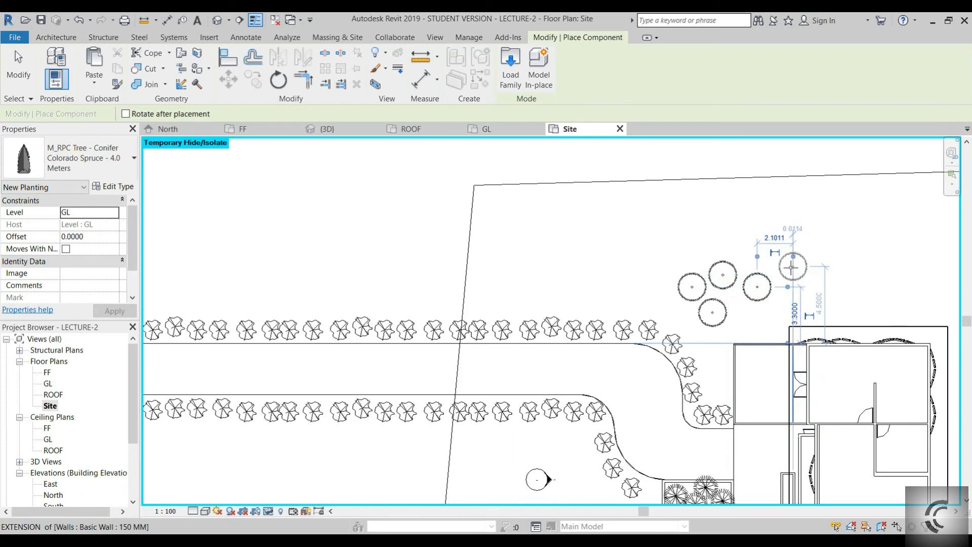
- Place two Eastern Hemlock - 7.6 Meters trees behind and beside the spruce cluster above the house
left_click(108, 171)
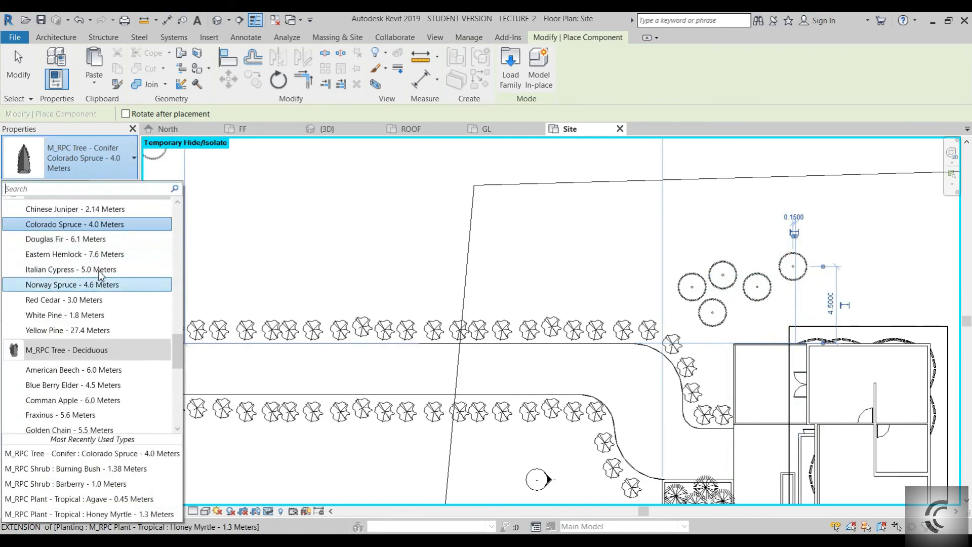
left_click(101, 260)
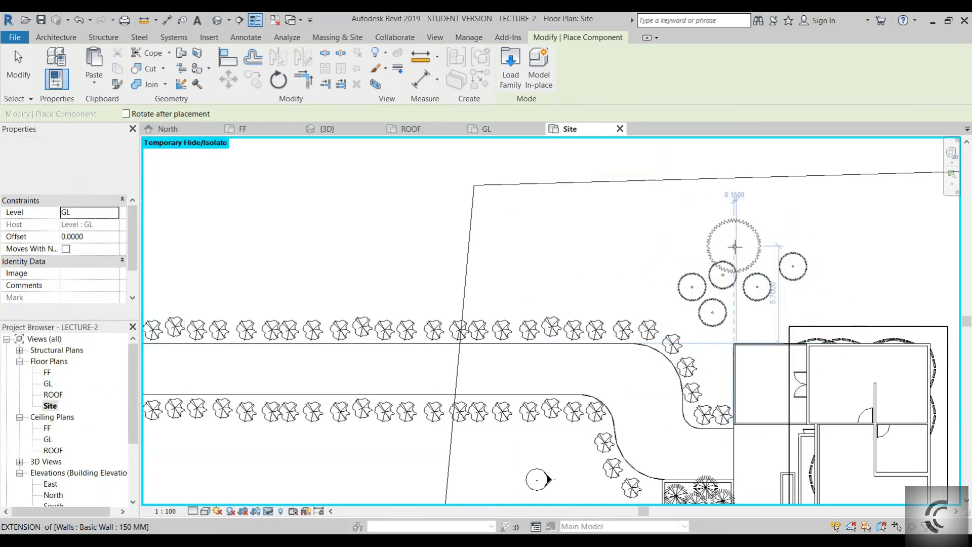
left_click(737, 237)
left_click(656, 274)
middle_click_drag(652, 306, 605, 196)
scroll(605, 198, "down", 2)
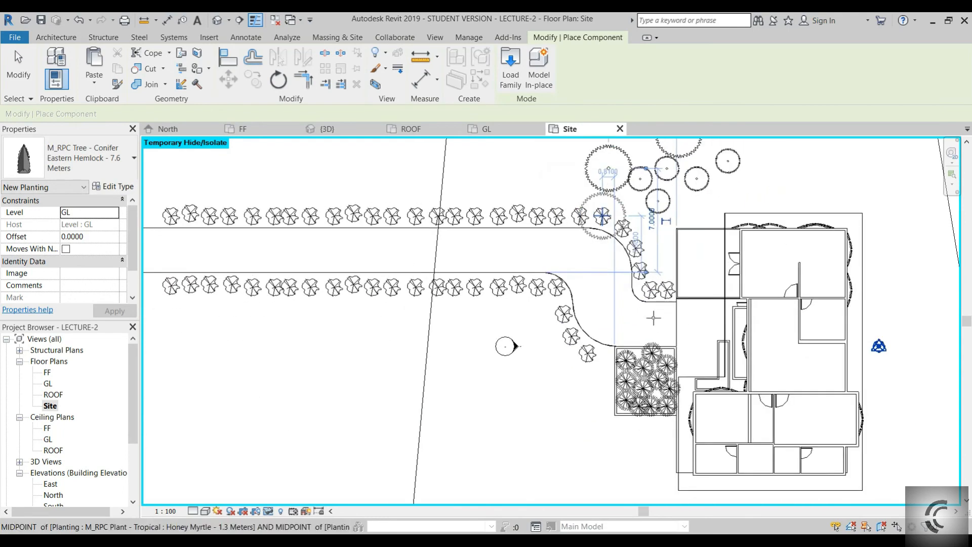
- Place four Eastern Hemlock - 7.6 Meters trees below the planter and the lower edge of the house
middle_click_drag(658, 502, 639, 417)
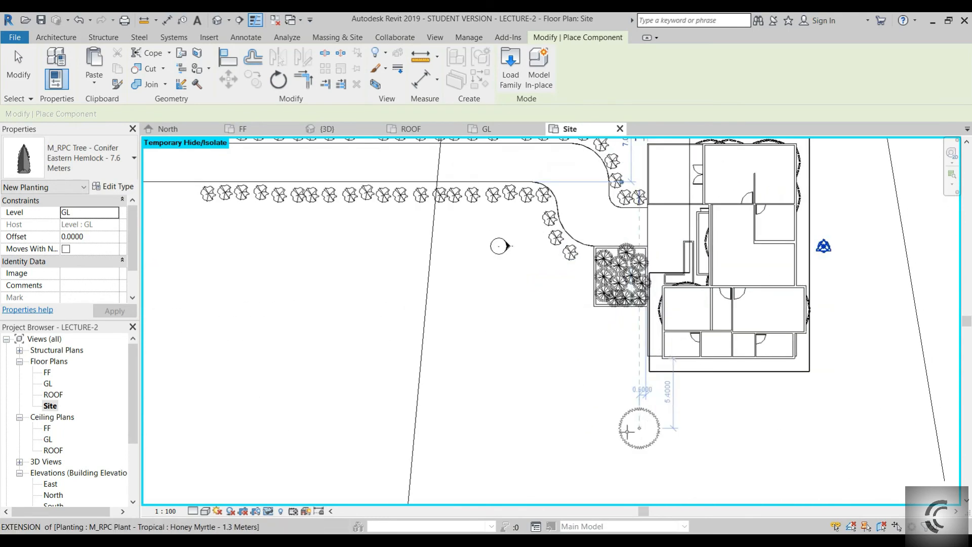
left_click(616, 344)
left_click(584, 372)
left_click(696, 402)
left_click(90, 160)
scroll(99, 327, "down", 2)
left_click(480, 437)
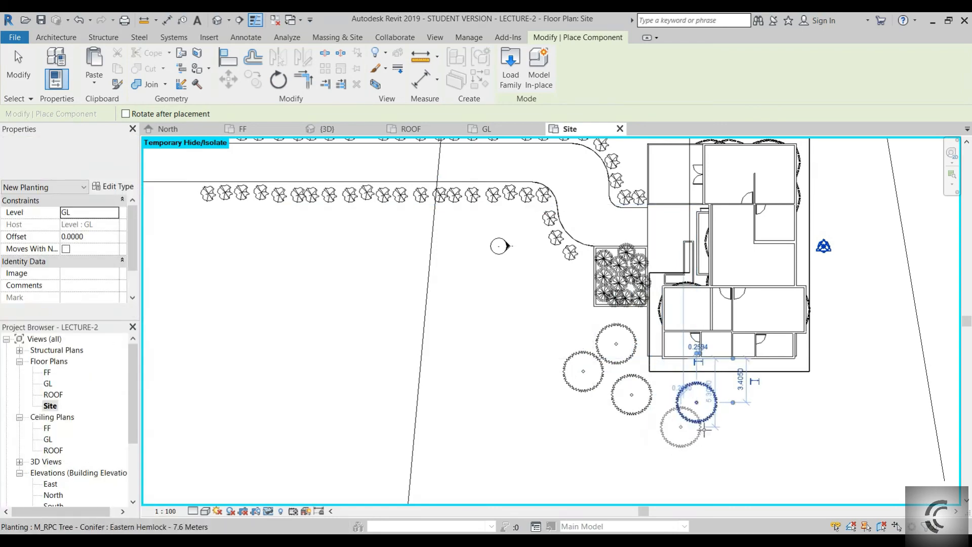
- Place Hawthorn - 7.4 Meters deciduous trees around the hemlocks below the house
left_click(59, 177)
scroll(96, 330, "down", 1)
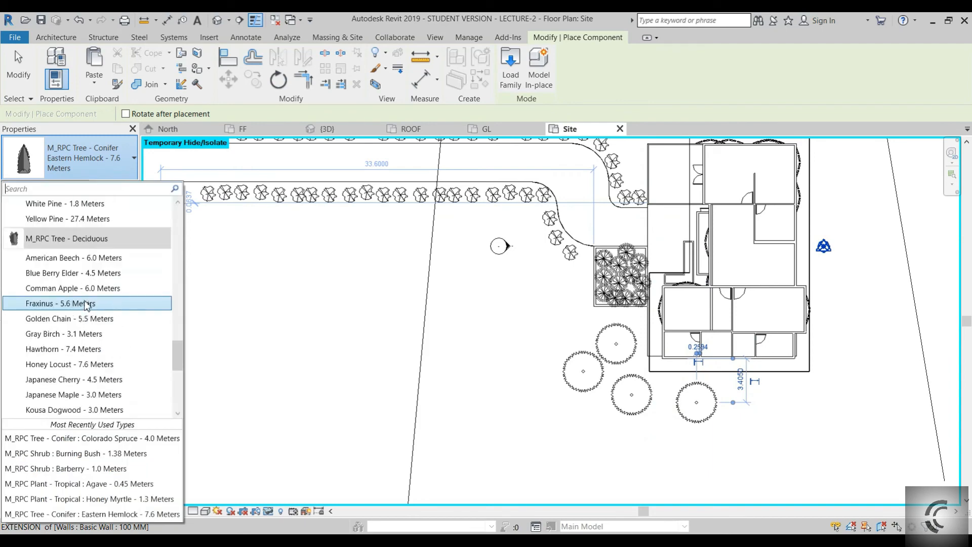
scroll(96, 336, "up", 1)
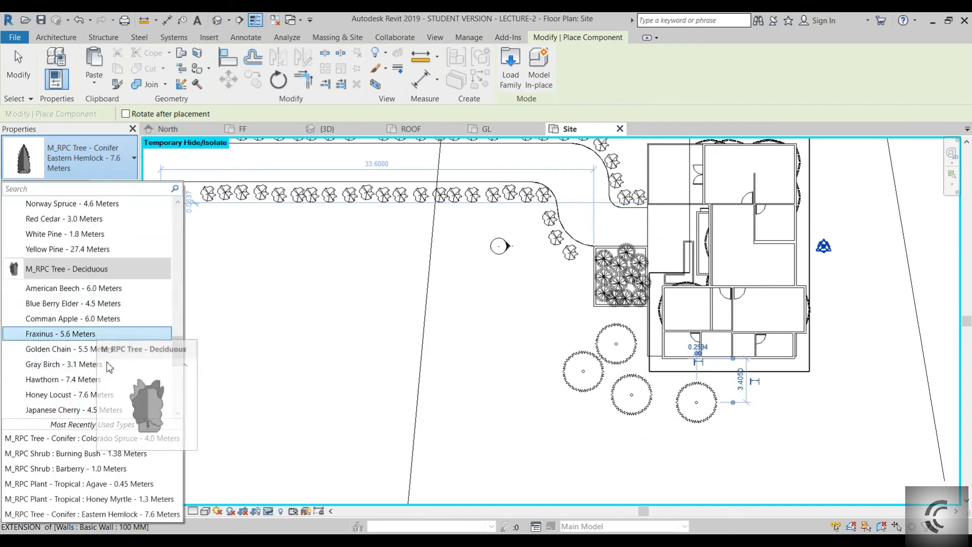
left_click(96, 380)
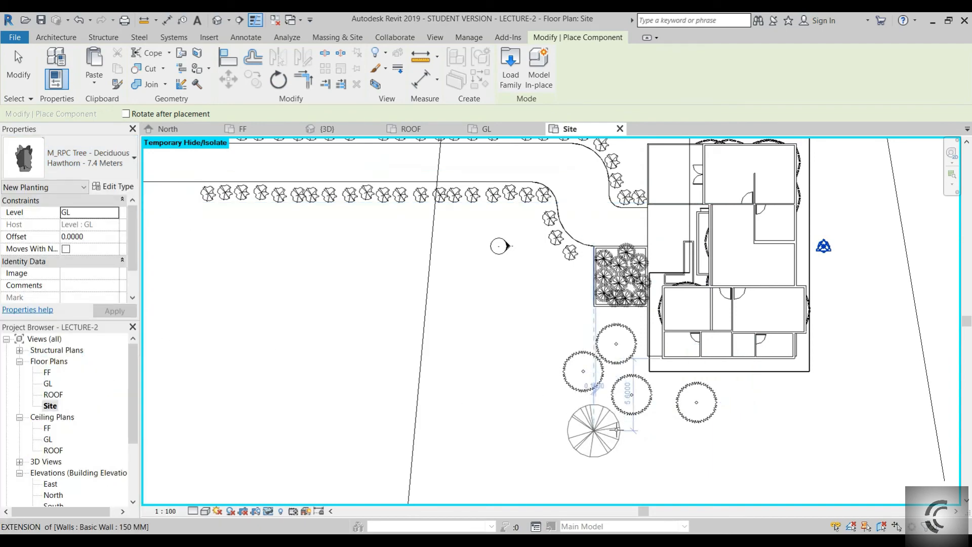
left_click(756, 409)
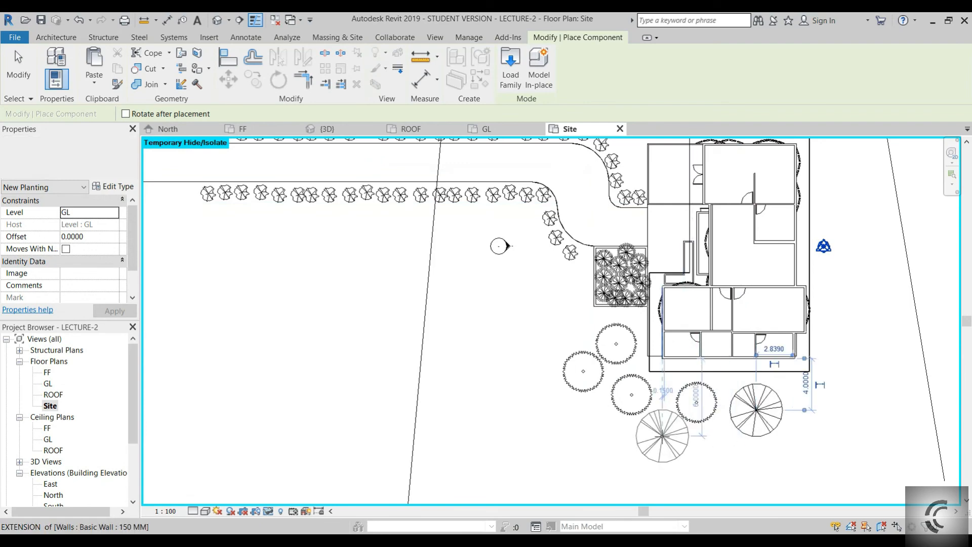
left_click(663, 435)
left_click(612, 434)
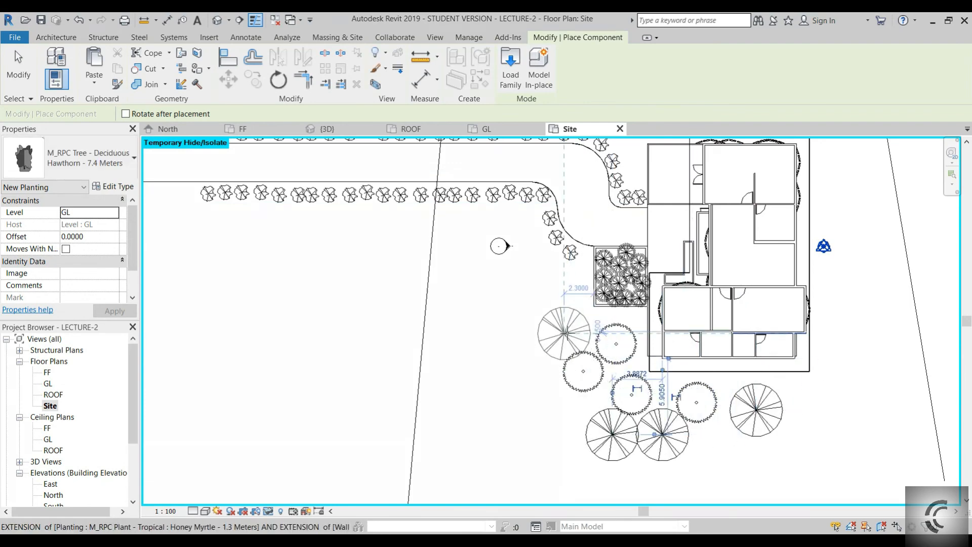
left_click(567, 409)
- Add two Hawthorn - 7.4 Meters trees on either side of the conifer cluster above the house
middle_click_drag(538, 330, 514, 397)
middle_click_drag(622, 202, 581, 337)
left_click(537, 252)
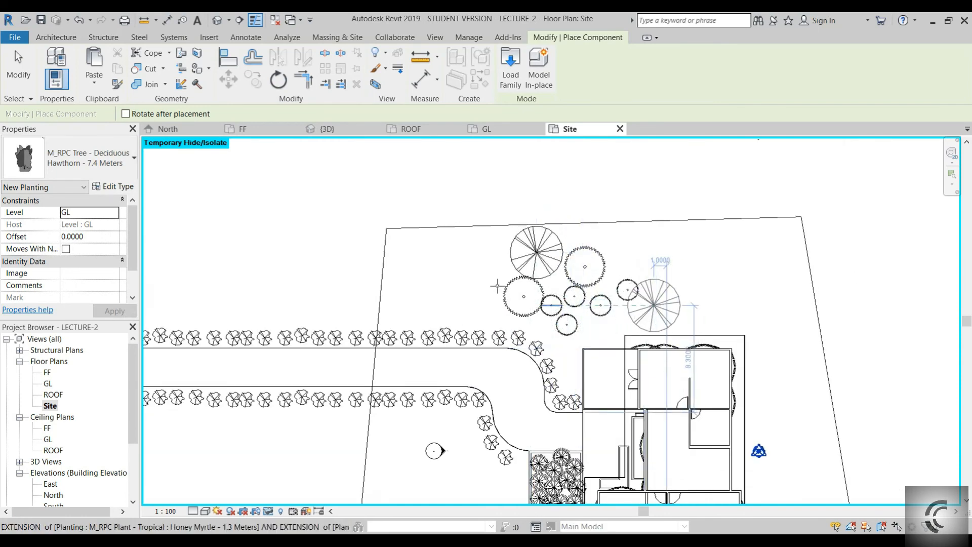
- Place two Comman Apple - 6.0 Meters trees, one above the house near the site boundary and one below the planter
left_click(84, 159)
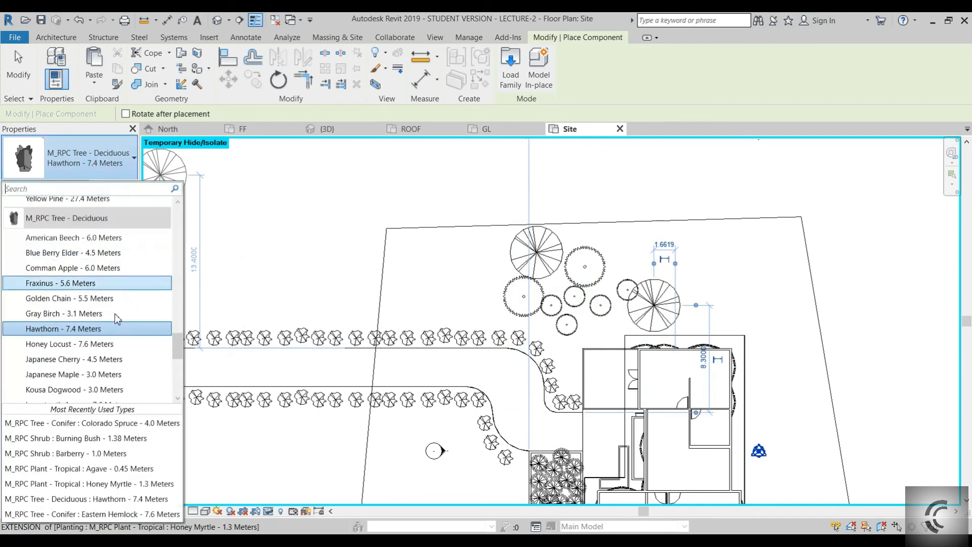
left_click(71, 268)
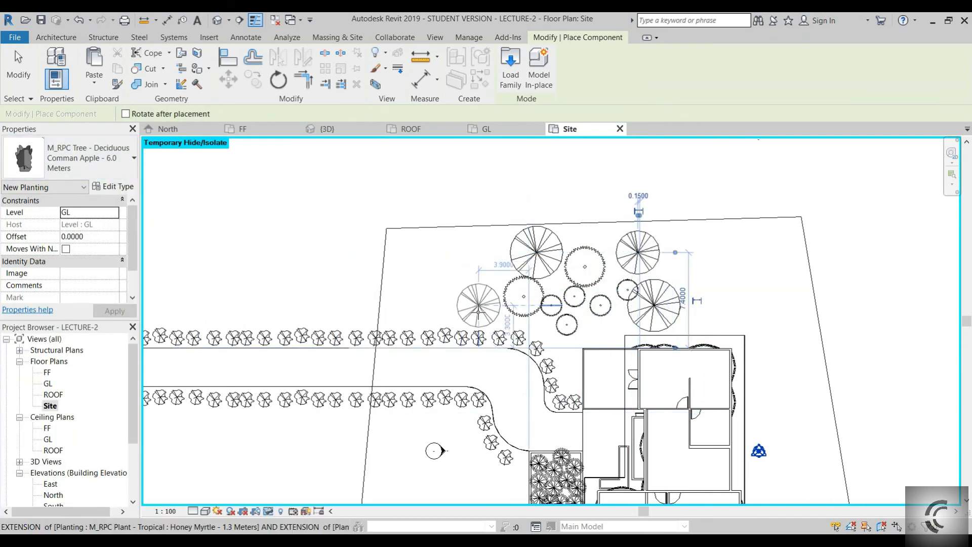
middle_click_drag(479, 306, 426, 152)
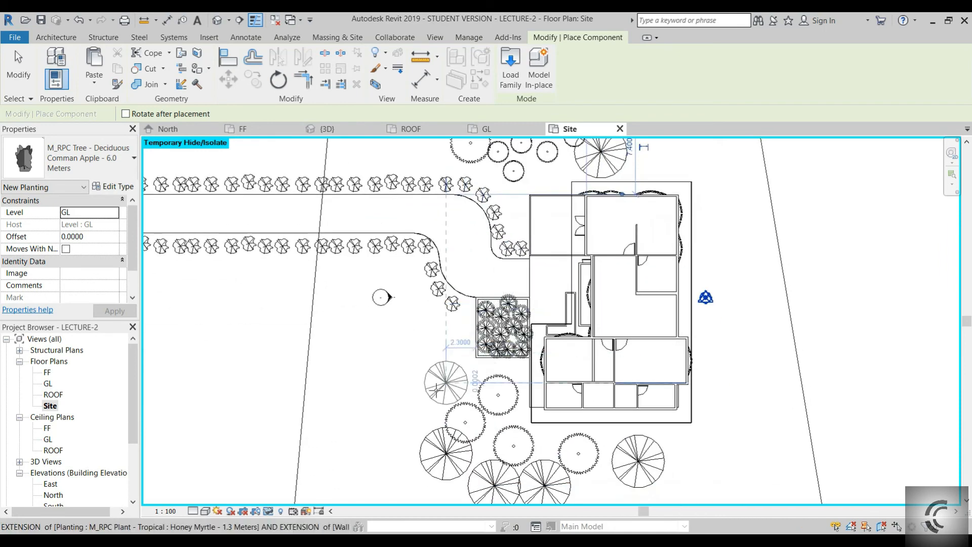
- Place Gray Birch - 3.1 Meters trees, three between the spruce cluster and the house and two around the hemlocks below the planter
left_click(94, 160)
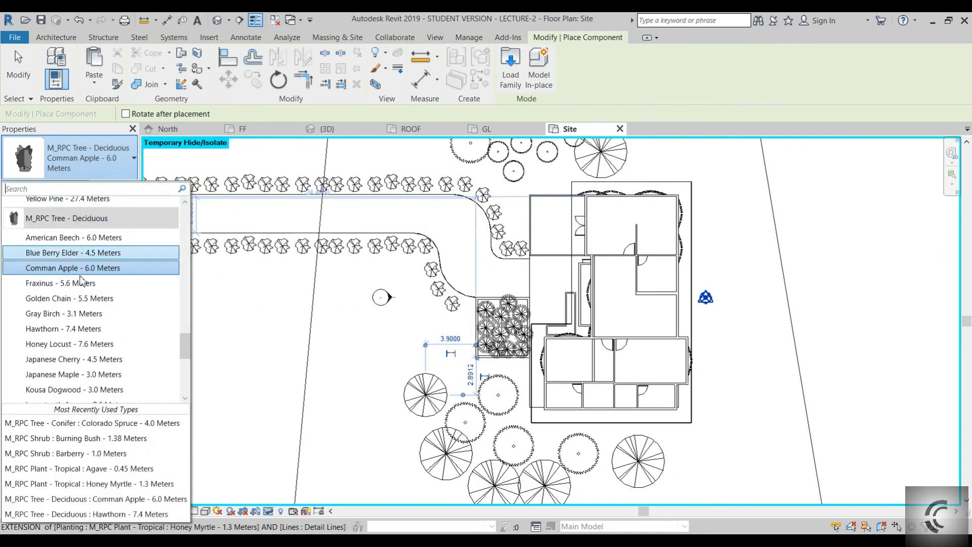
left_click(86, 314)
scroll(552, 178, "up", 2)
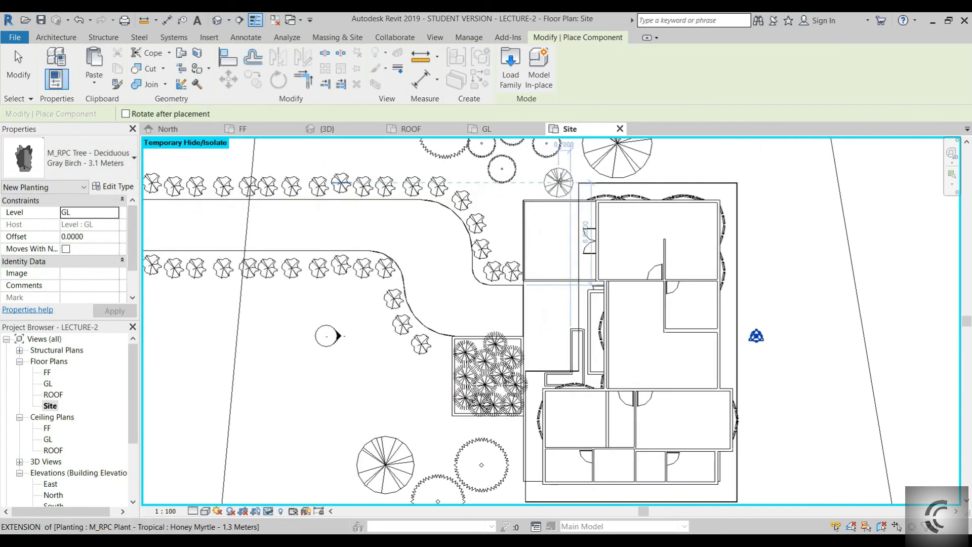
mouse_move(495, 271)
middle_mouse_down()
mouse_move(499, 220)
mouse_move(486, 199)
middle_mouse_up()
left_click(429, 378)
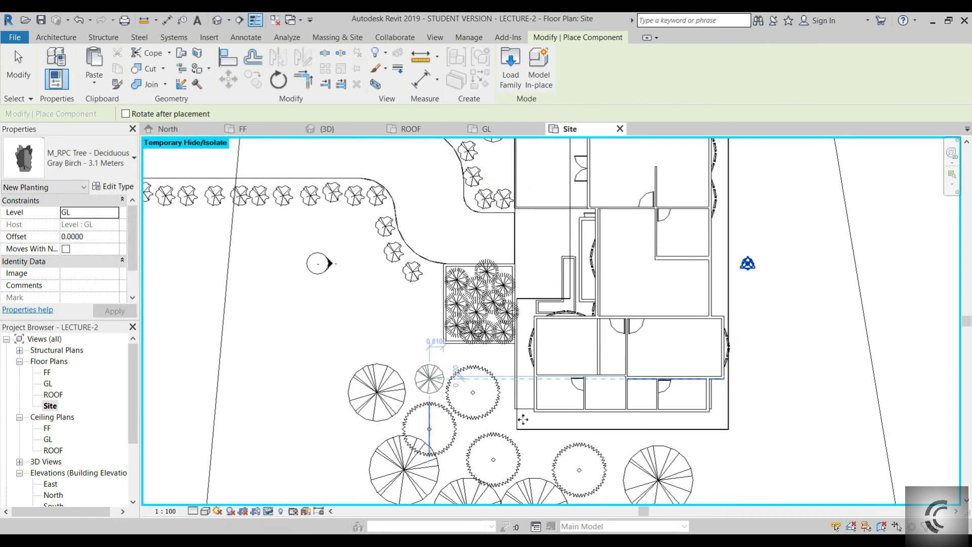
scroll(464, 448, "down", 5)
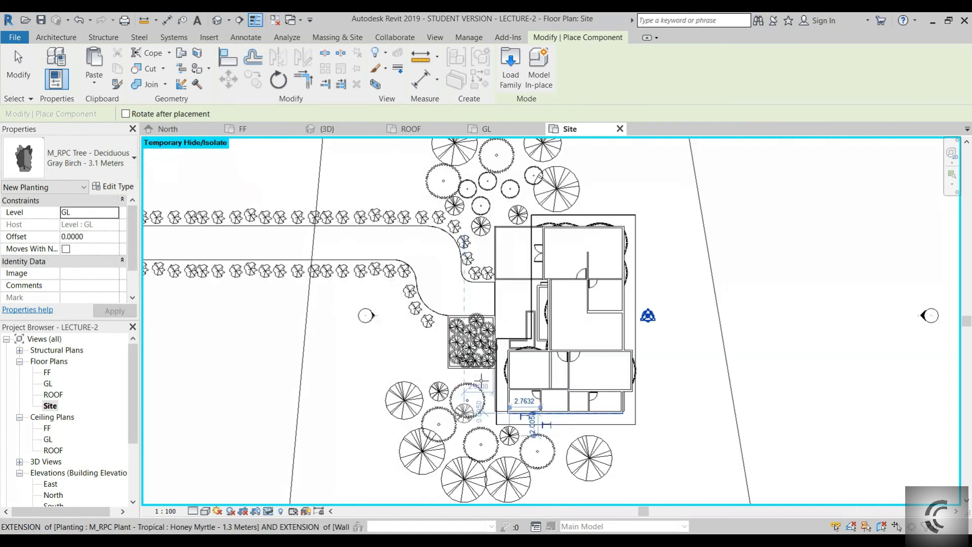
key("Escape")
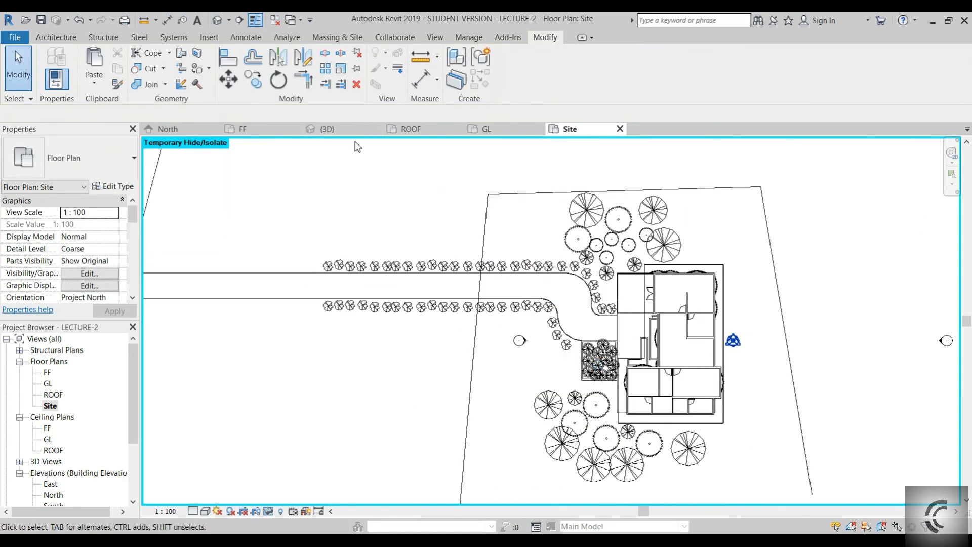
- In the 3D view, move the Eastern Hemlock nearest the planter farther from it and delete the Comman Apple tree on that side
left_click(334, 129)
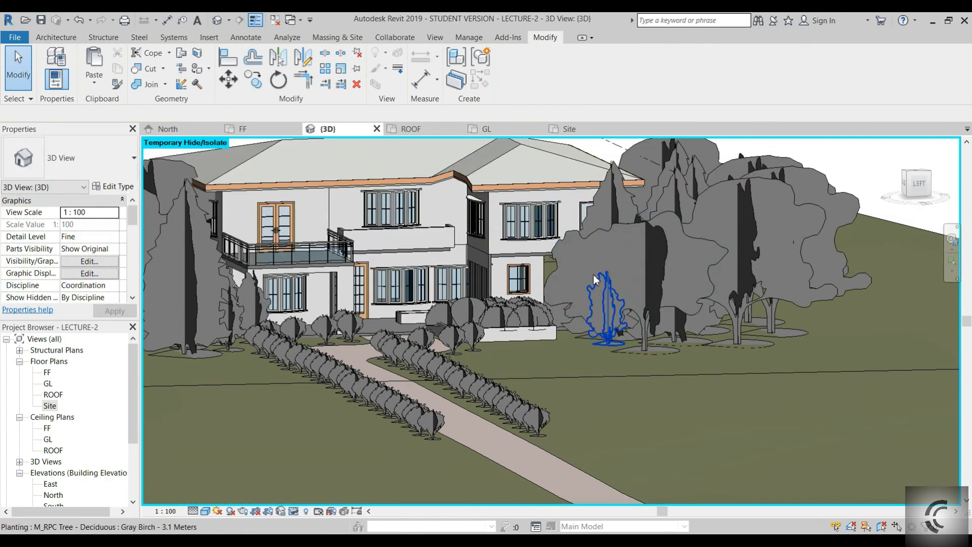
left_click(594, 274)
left_click(609, 241)
left_click_drag(610, 245, 609, 239)
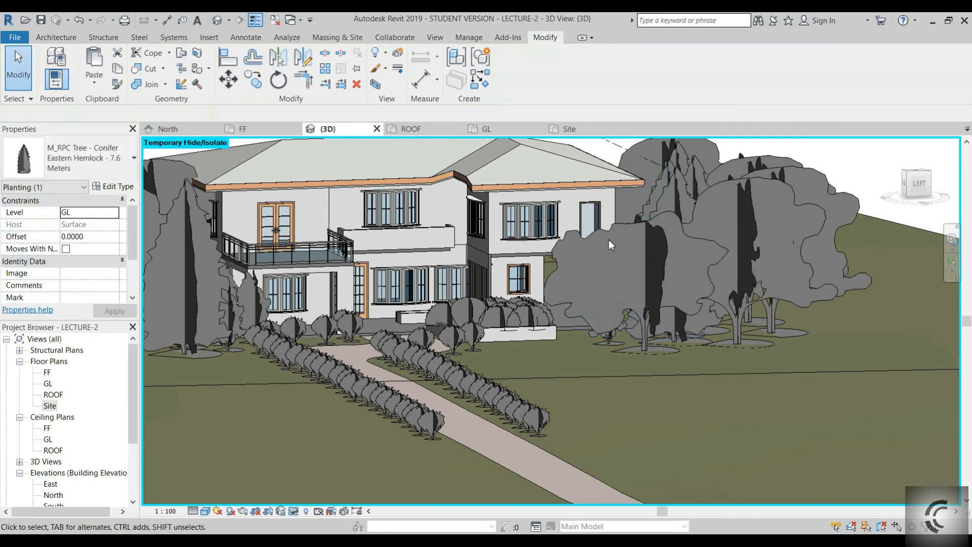
key("Escape")
left_click(652, 348)
key("Delete")
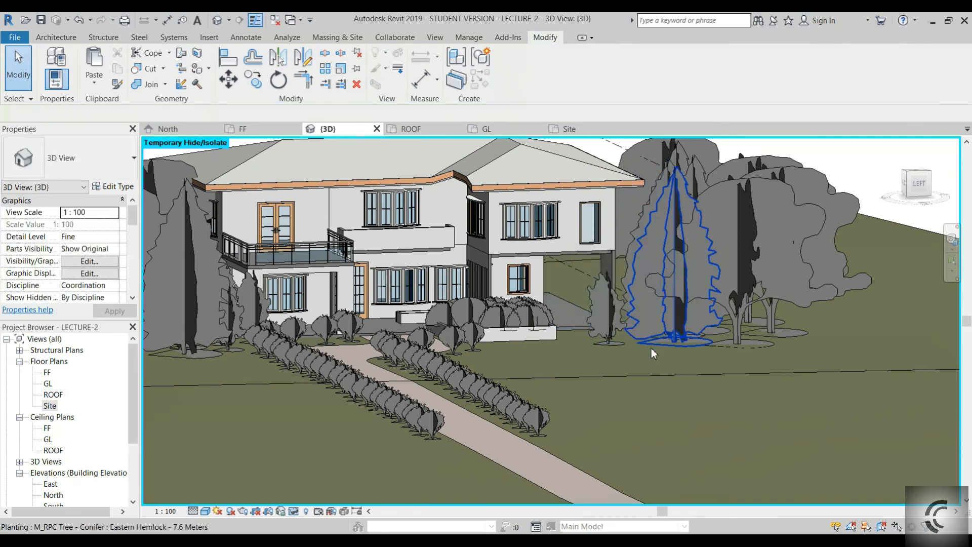
- Shift the Gray Birch beside the planter slightly away from it and check the planting from the front of the house
left_click(611, 350)
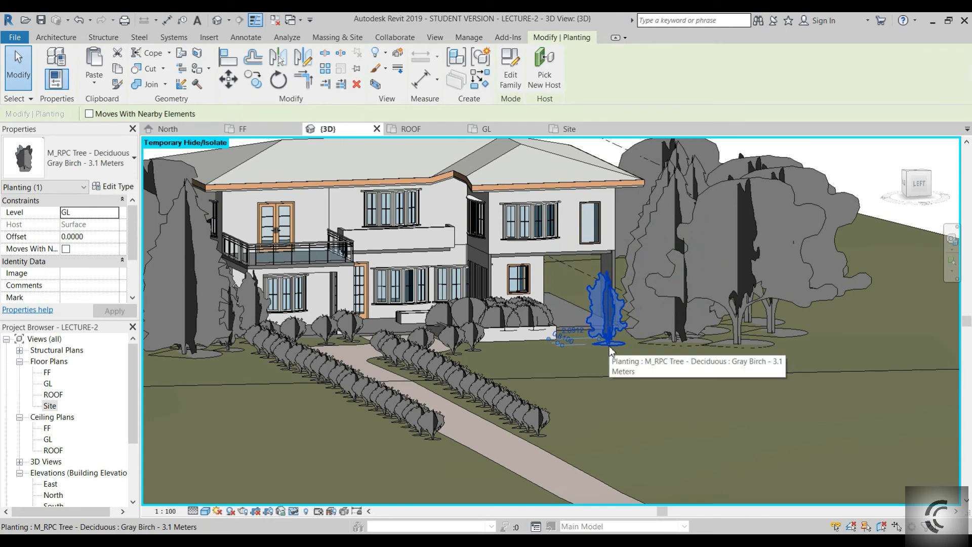
middle_click_drag(609, 345, 408, 250, "shift")
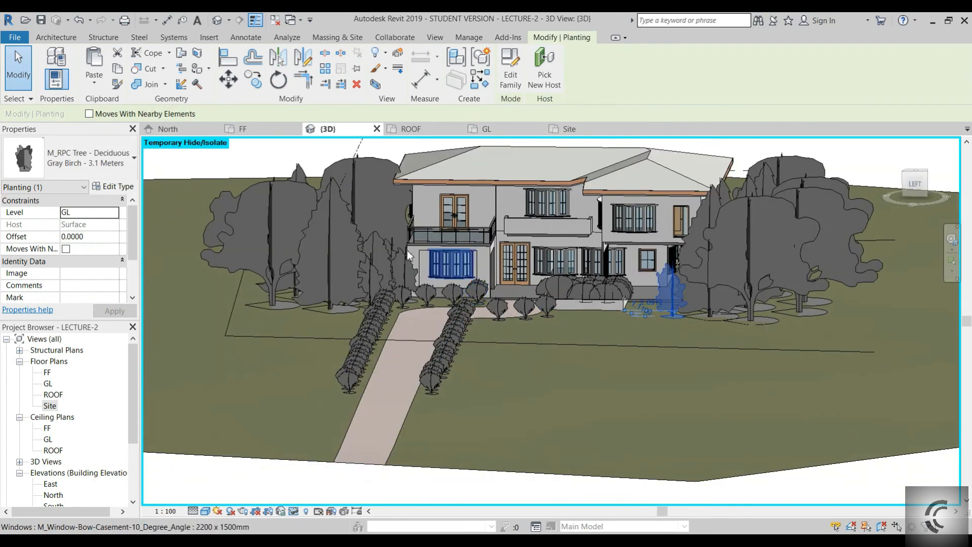
left_click(394, 224)
key("Escape")
scroll(370, 208, "down", 1)
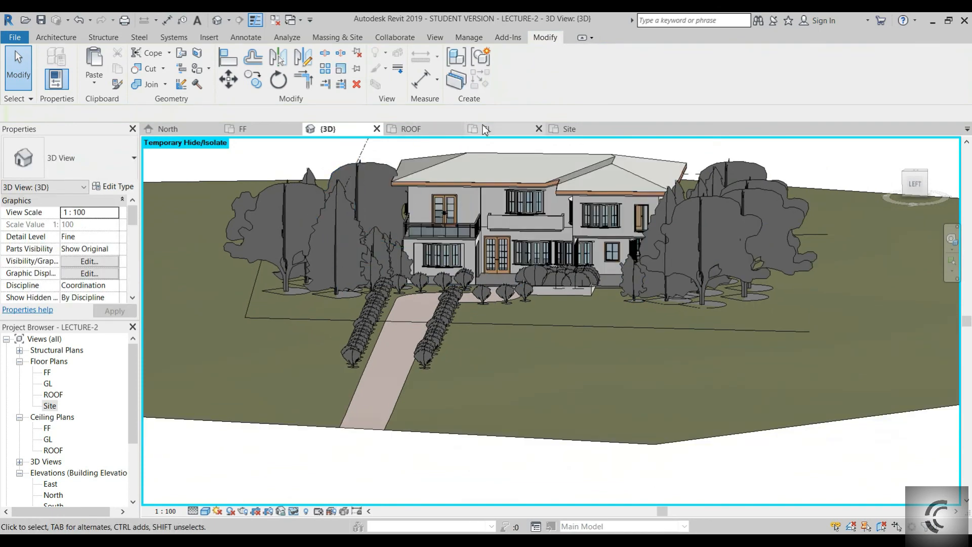
- In the Site plan, move the group of eleven trees above the house up, farther from the house
left_click(576, 131)
scroll(661, 232, "up", 3)
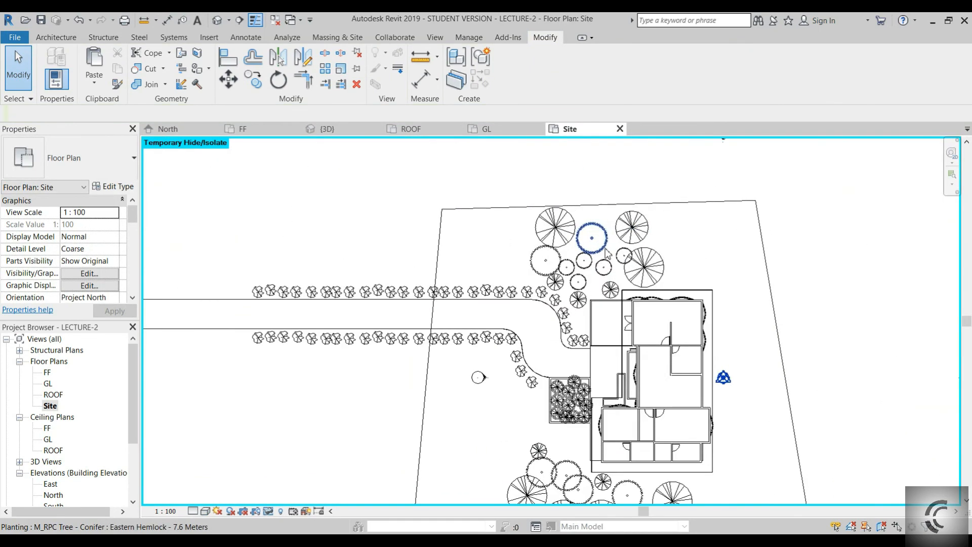
left_click_drag(699, 217, 490, 296)
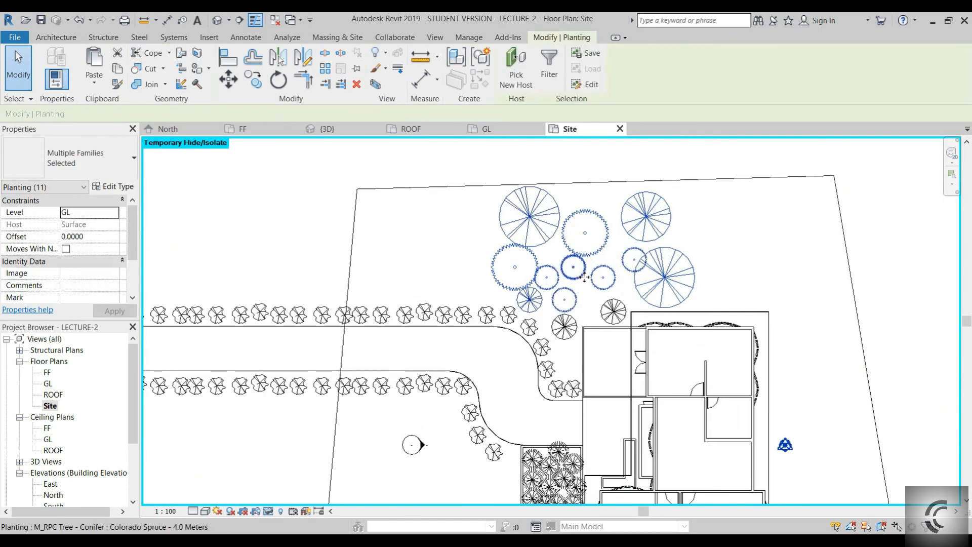
left_click_drag(598, 275, 598, 254)
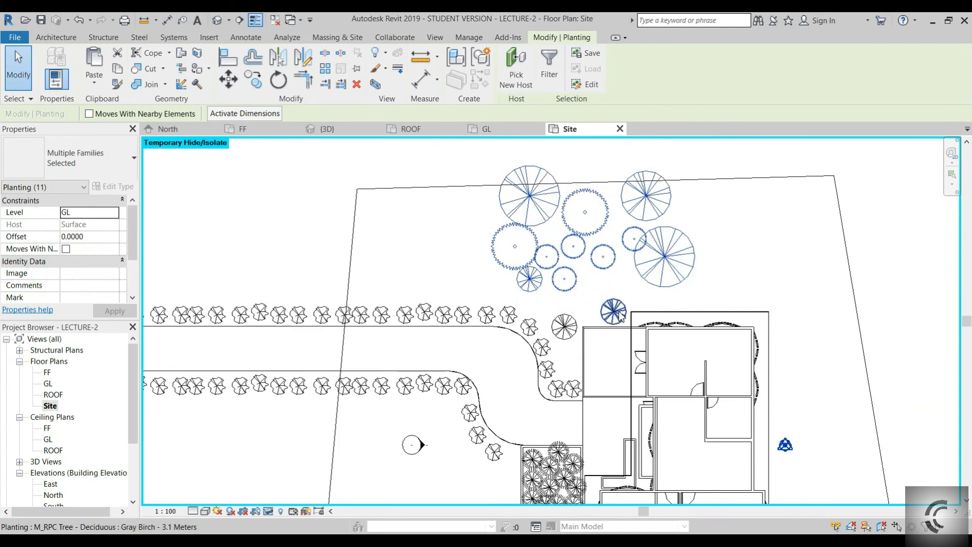
- Move the two Gray Birch trees at the upper edge of the house up toward the spruce cluster
left_click(615, 308)
mouse_move(623, 308)
left_mouse_down()
mouse_move(574, 327)
mouse_move(619, 311)
left_mouse_up()
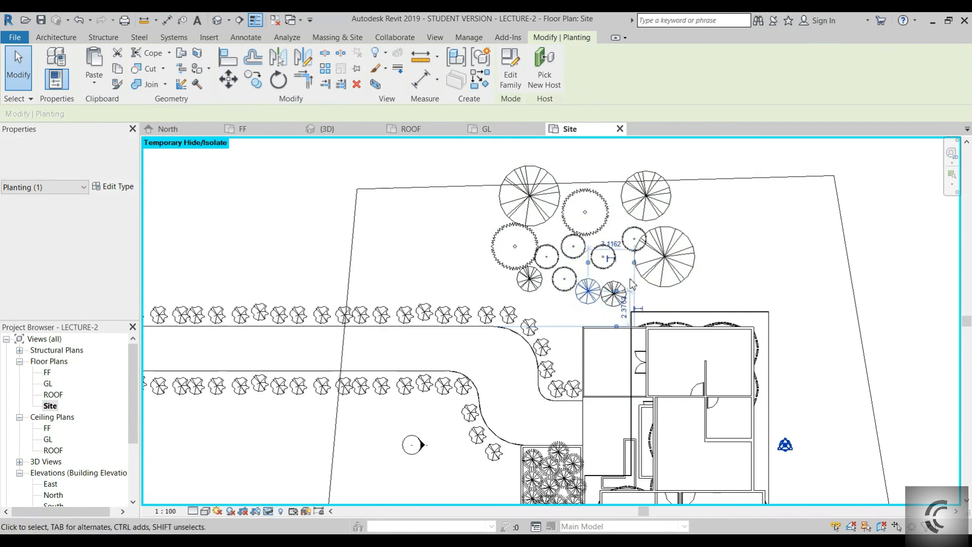
left_click(619, 296)
left_click_drag(619, 296, 624, 288)
- Move the four Hawthorns and the two lower hemlocks below the house farther down from it
scroll(596, 359, "down", 1)
middle_click_drag(602, 437, 611, 271)
left_click_drag(739, 411, 494, 441)
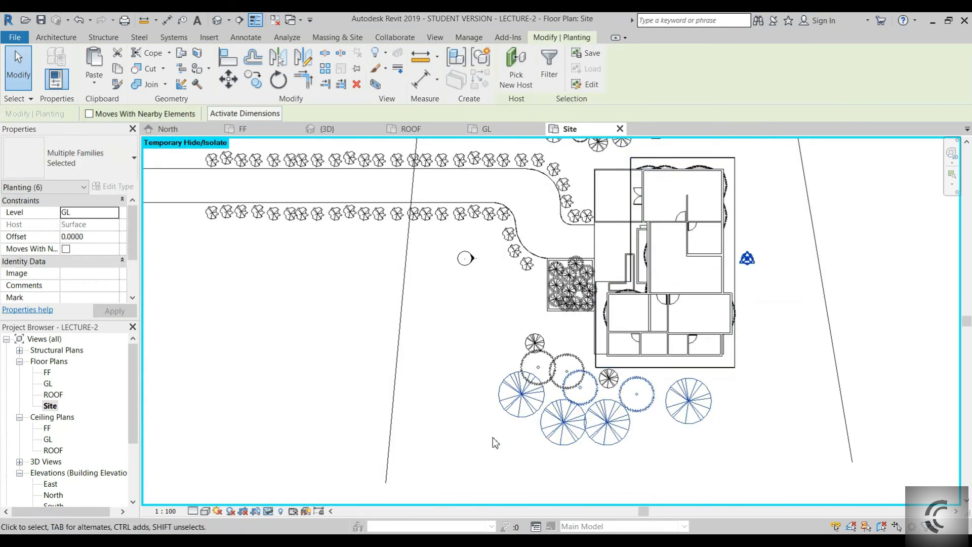
left_click_drag(581, 393, 581, 402)
- Nudge the tree cluster below the house and planter slightly right and farther down
scroll(630, 389, "up", 3)
left_click_drag(649, 369, 386, 405)
key("Right")
key("Right")
key("Down")
key("Down")
key("Down")
key("Down")
- Nudge the Gray Birch below the planter left and slightly down, clear of the neighbouring hemlocks
left_click(428, 316)
key("Down")
key("Down")
key("Left")
key("Left")
key("Left")
key("Left")
key("Left")
key("Down")
key("Down")
key("Down")
key("Down")
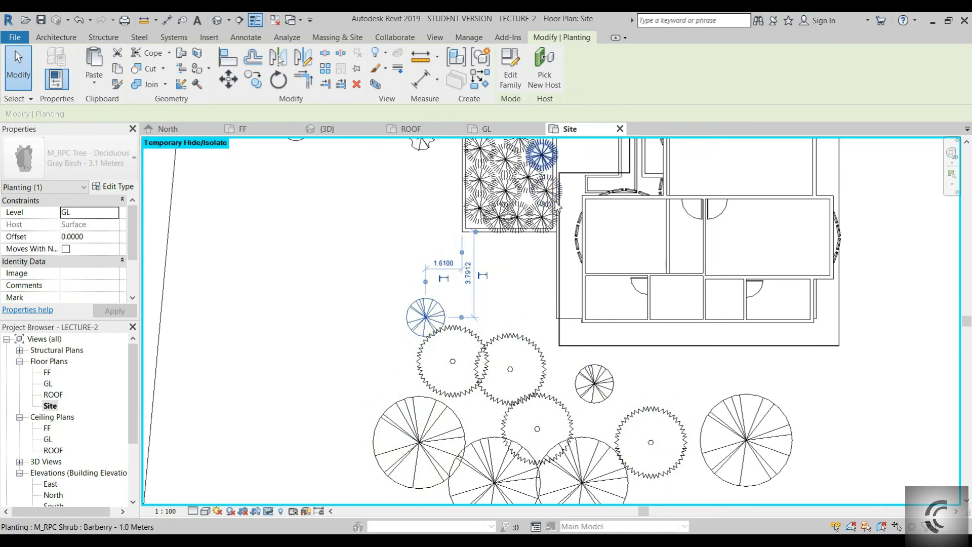
key("Escape")
- Return to the 3D view, frame the front of the house and set the visual style to Realistic
left_click(349, 130)
middle_click_drag(435, 284, 484, 312, "shift")
middle_click_drag(483, 271, 460, 357)
scroll(463, 337, "up", 2)
scroll(460, 358, "up", 2)
middle_click_drag(516, 381, 461, 396, "shift")
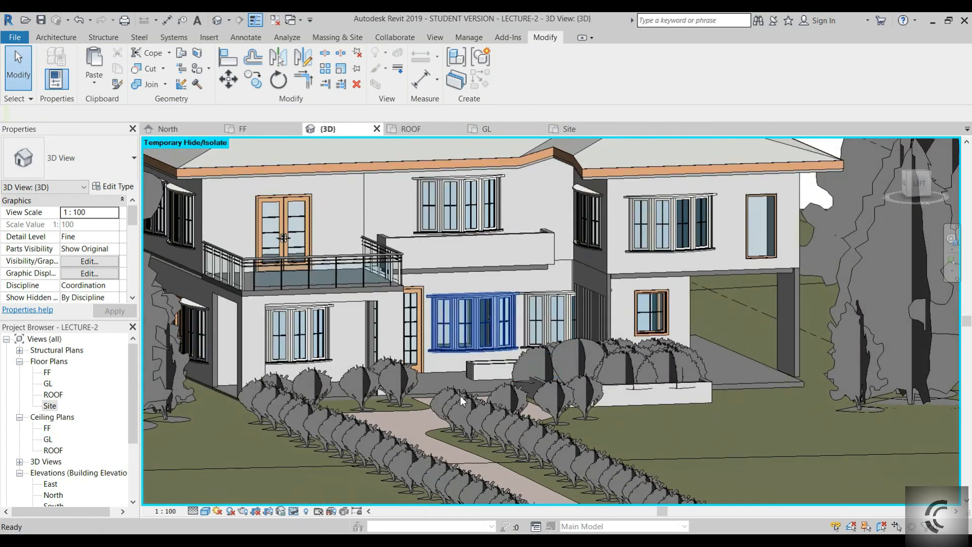
left_click(206, 512)
left_click(227, 486)
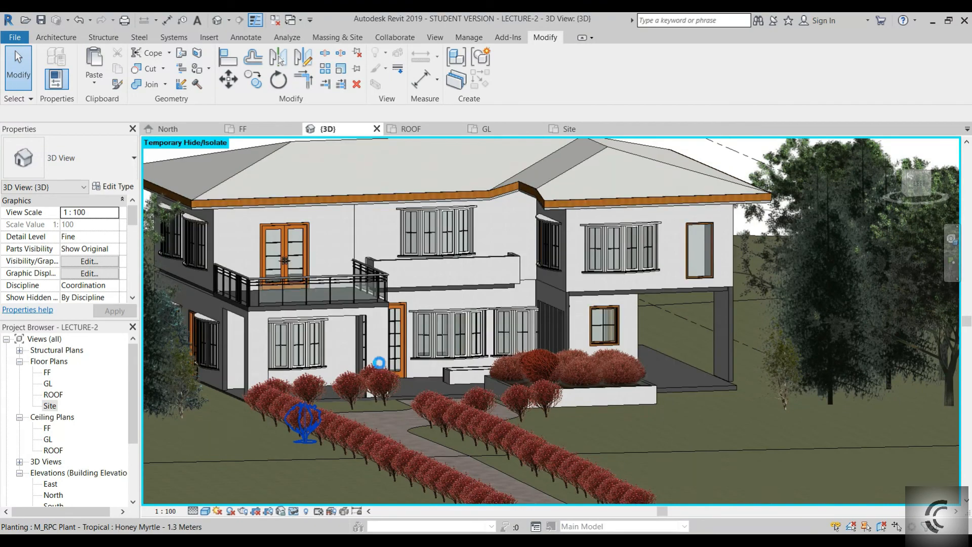
scroll(455, 335, "down", 3)
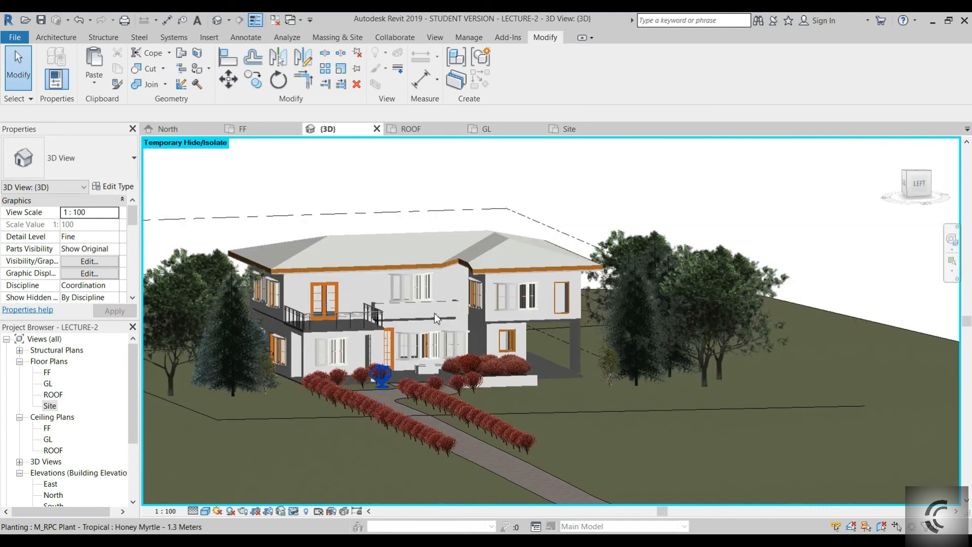